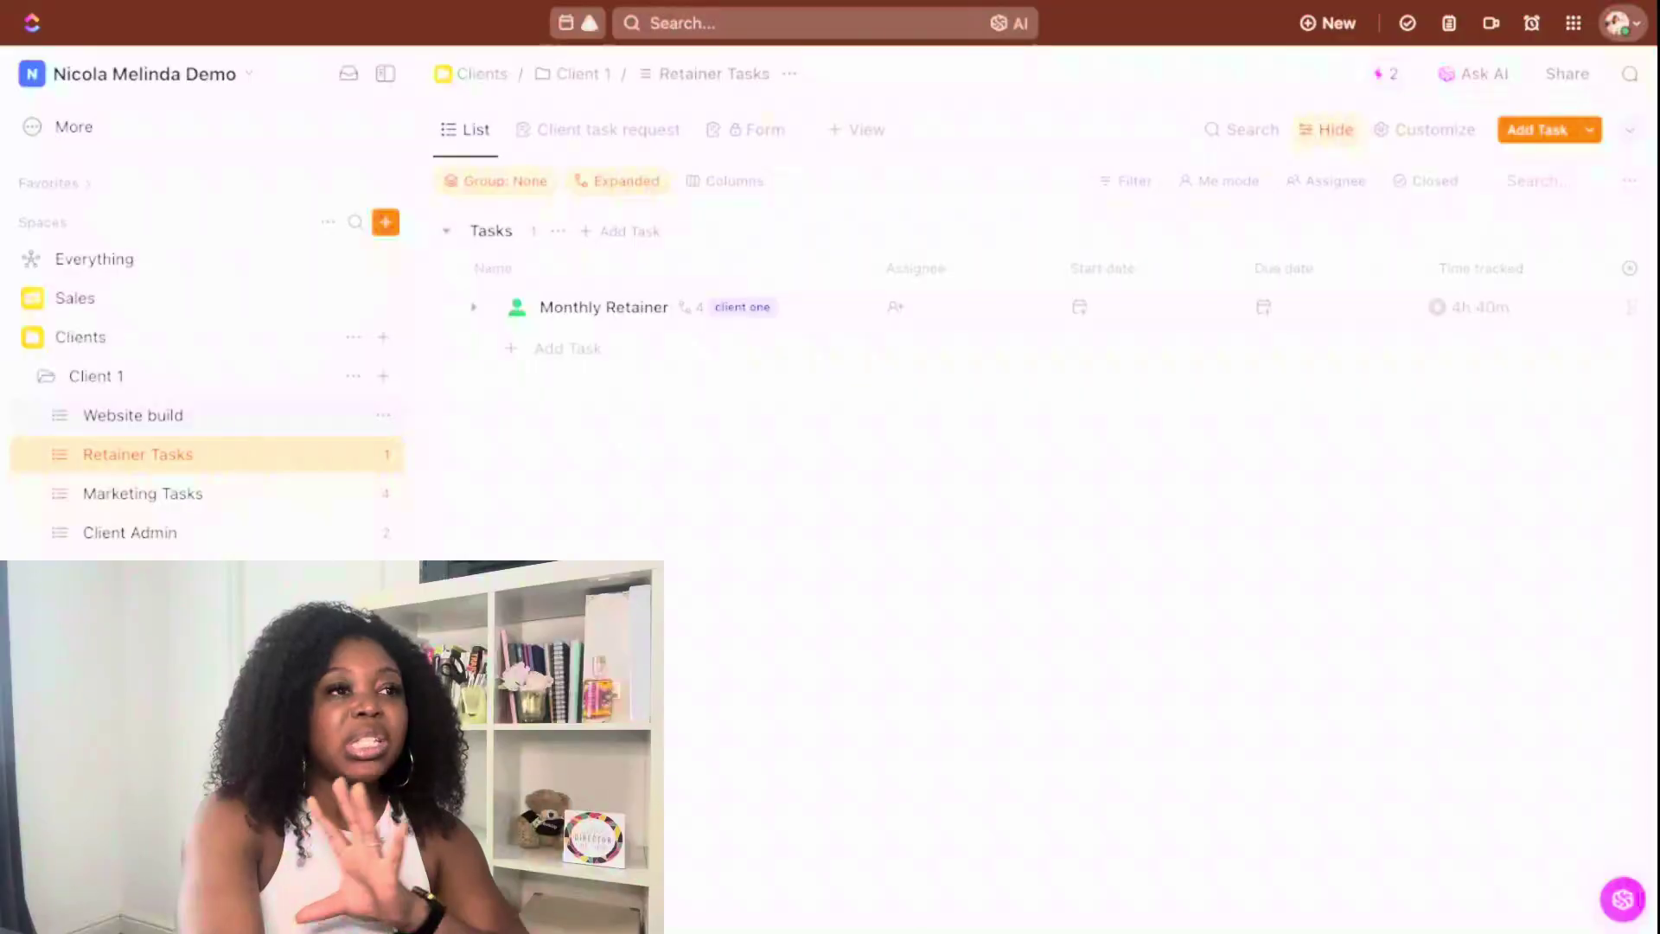
# Open Client 1's Website build list and review its tasks grouped by project phase
pyautogui.click(134, 415)
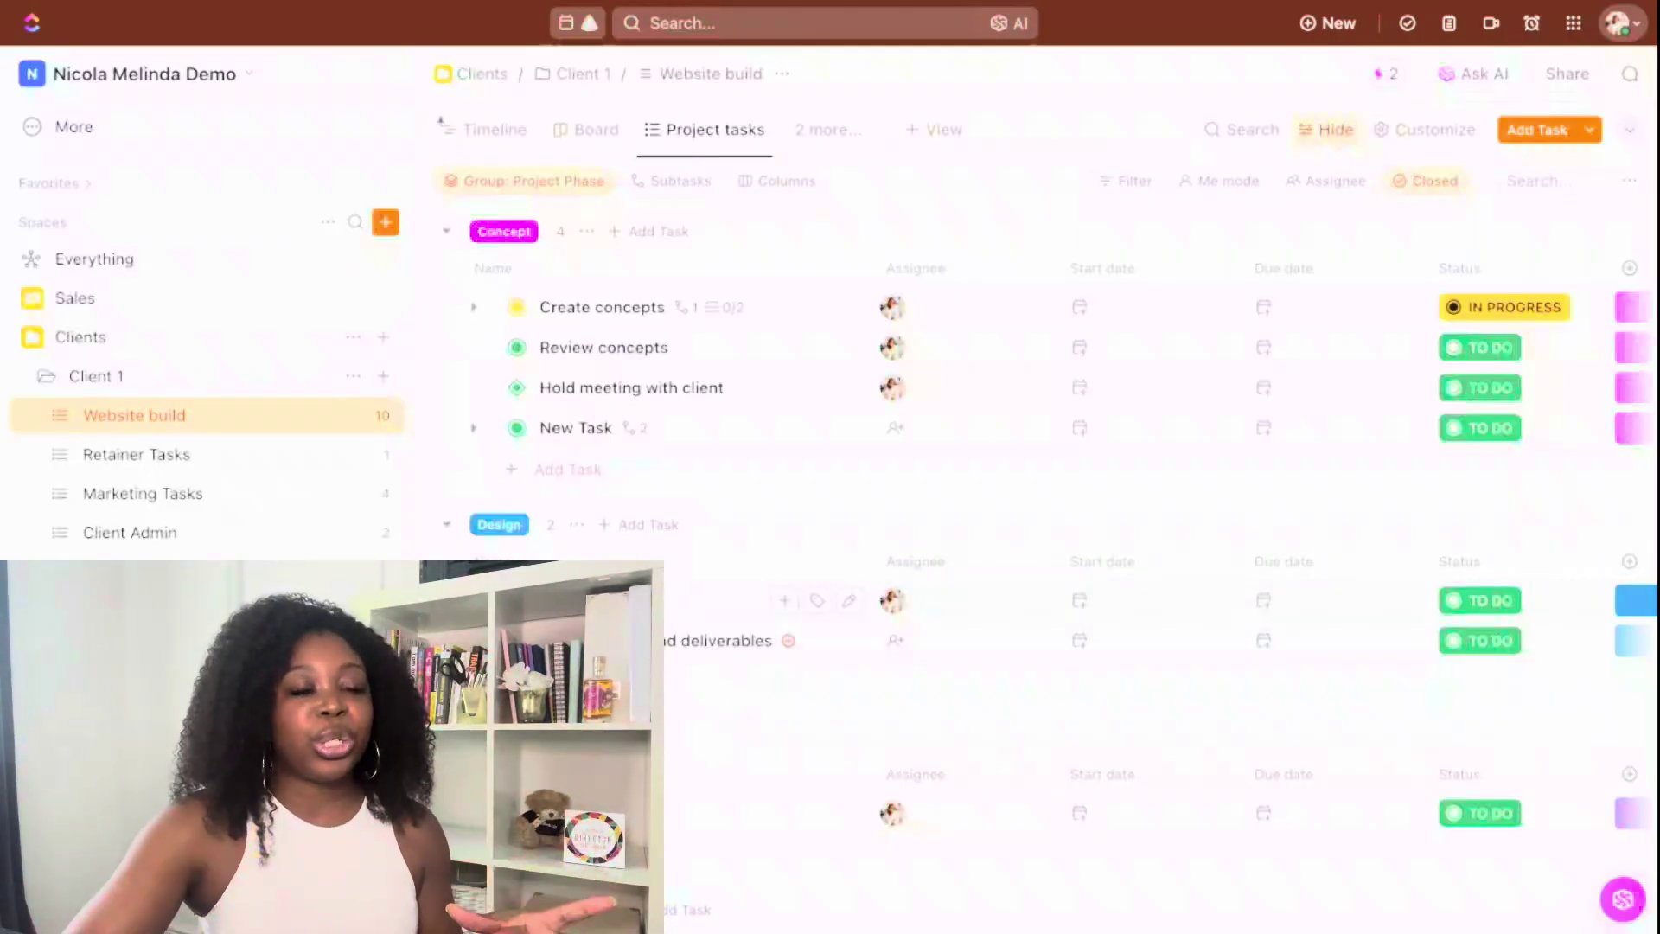
pyautogui.scroll(-5, 1037, 518)
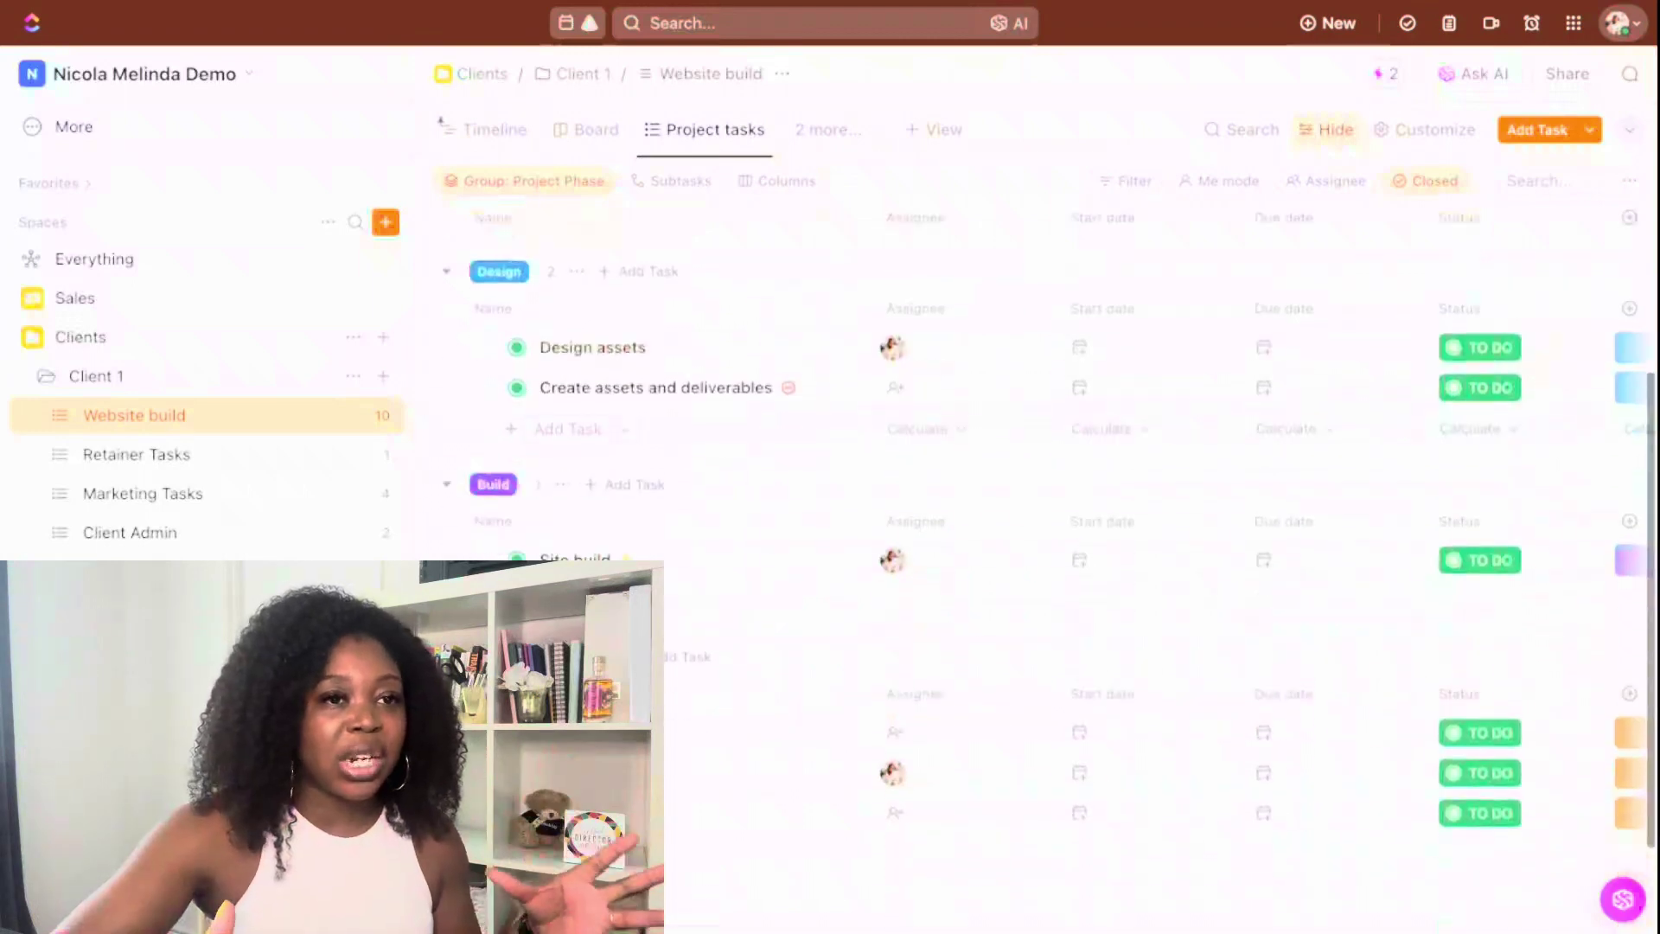
pyautogui.scroll(3, 1038, 519)
pyautogui.scroll(2, 1037, 519)
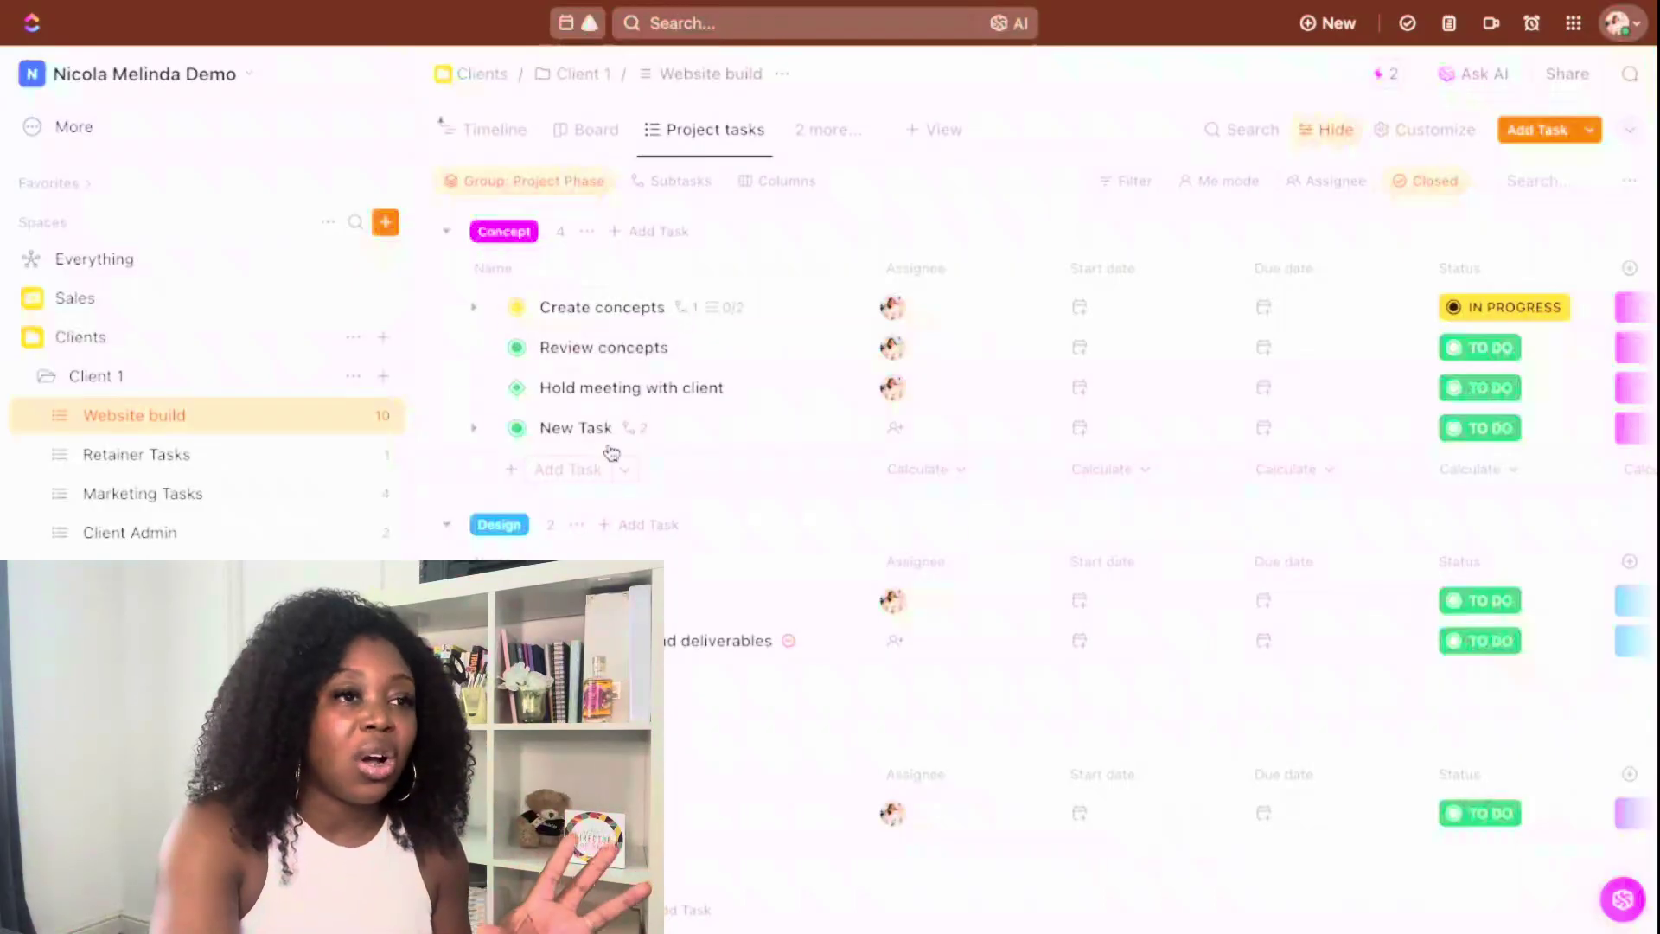
pyautogui.scroll(-2, 625, 540)
pyautogui.scroll(-1, 1050, 611)
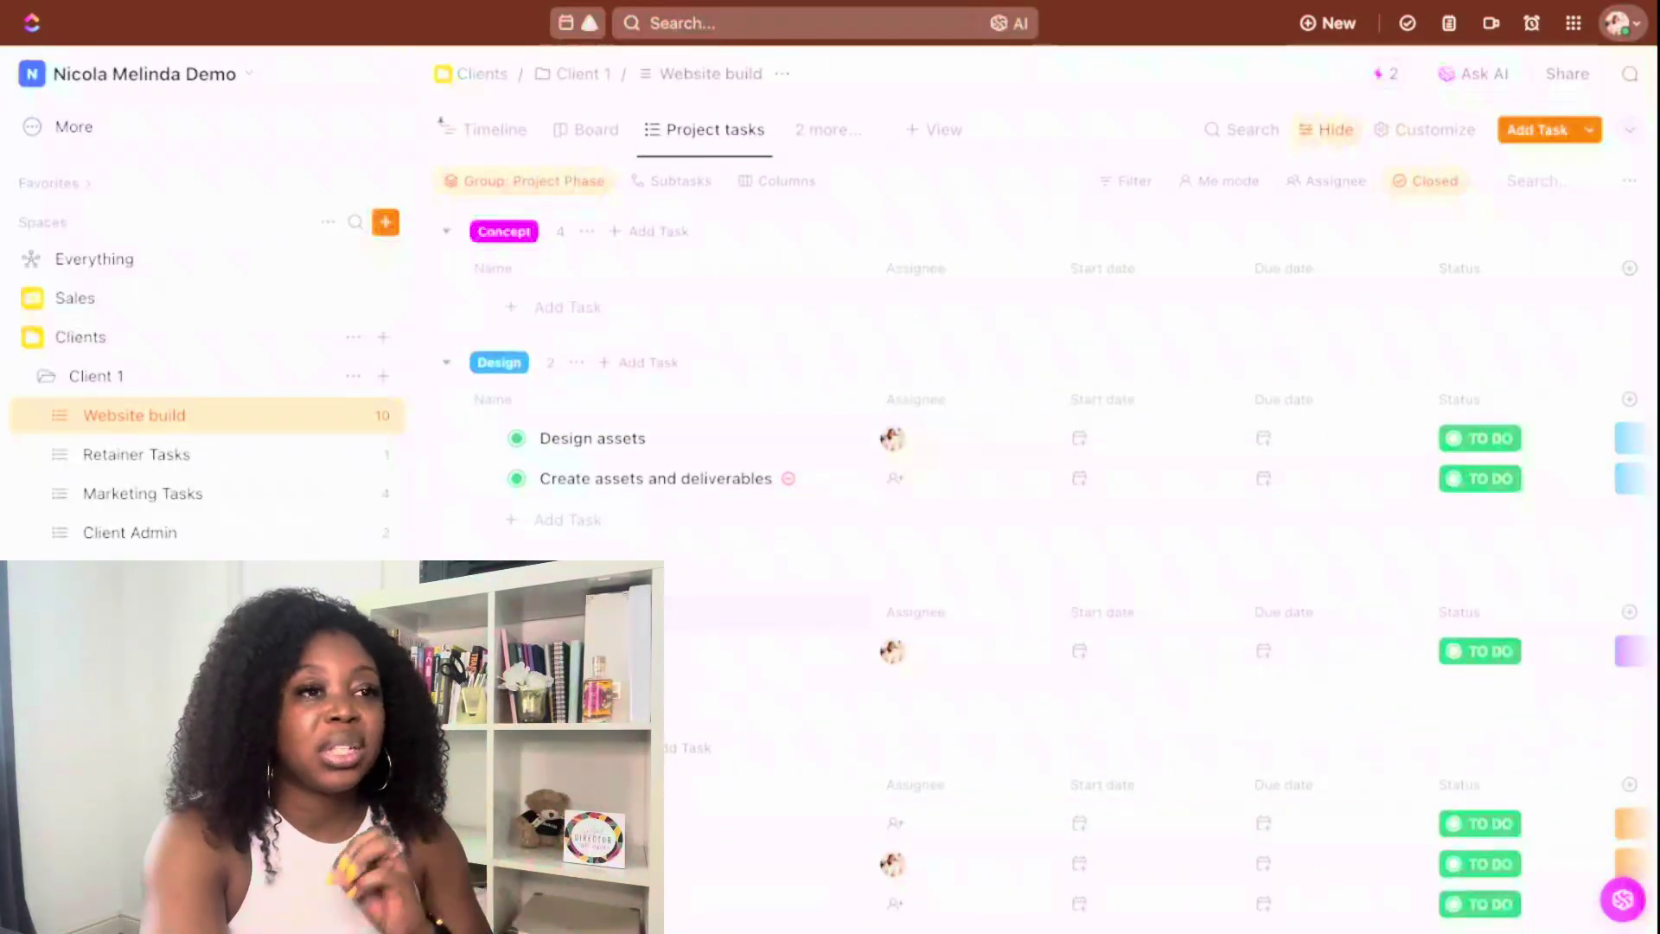
pyautogui.scroll(3, 1038, 562)
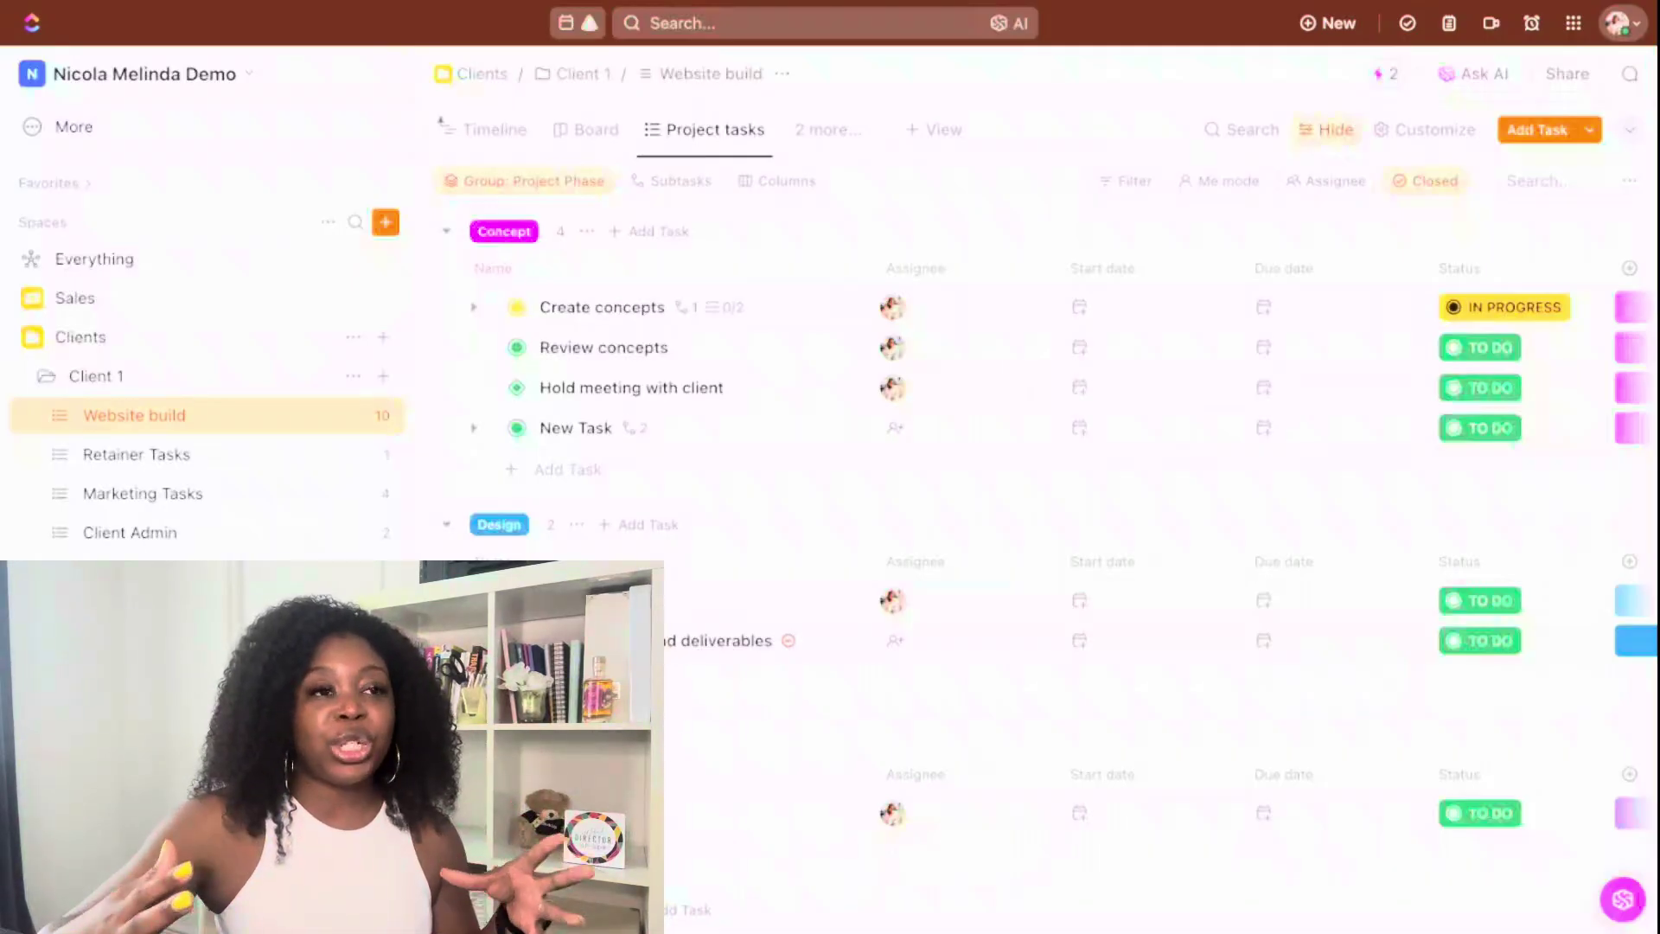
pyautogui.scroll(-4, 1037, 562)
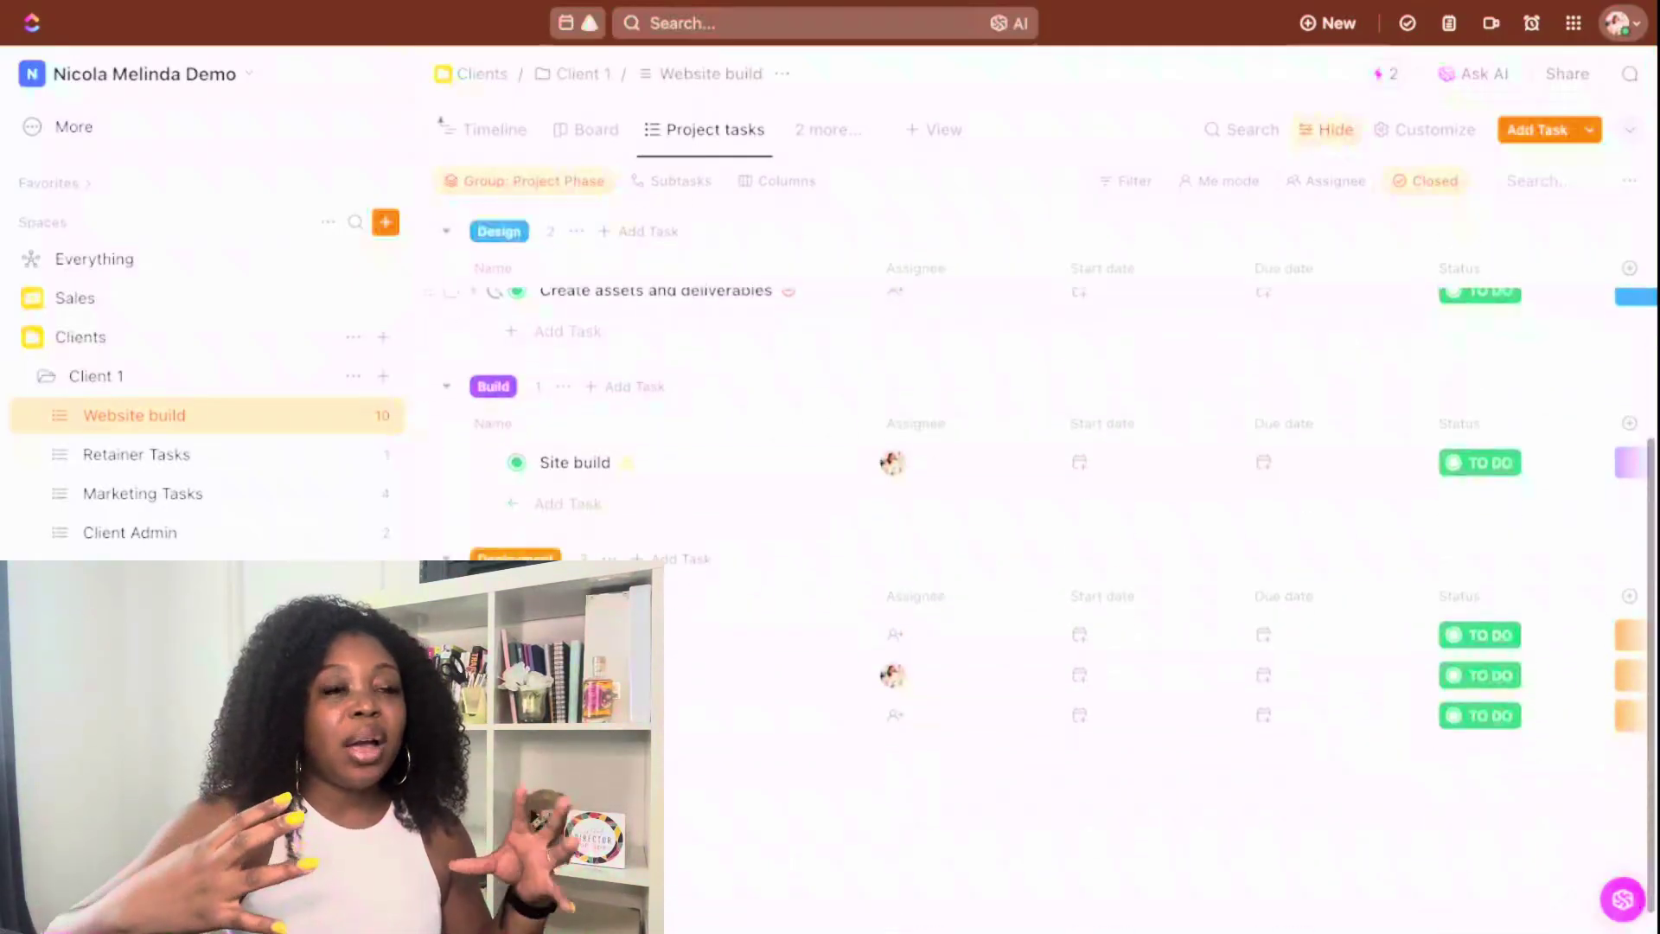
pyautogui.scroll(4, 1037, 562)
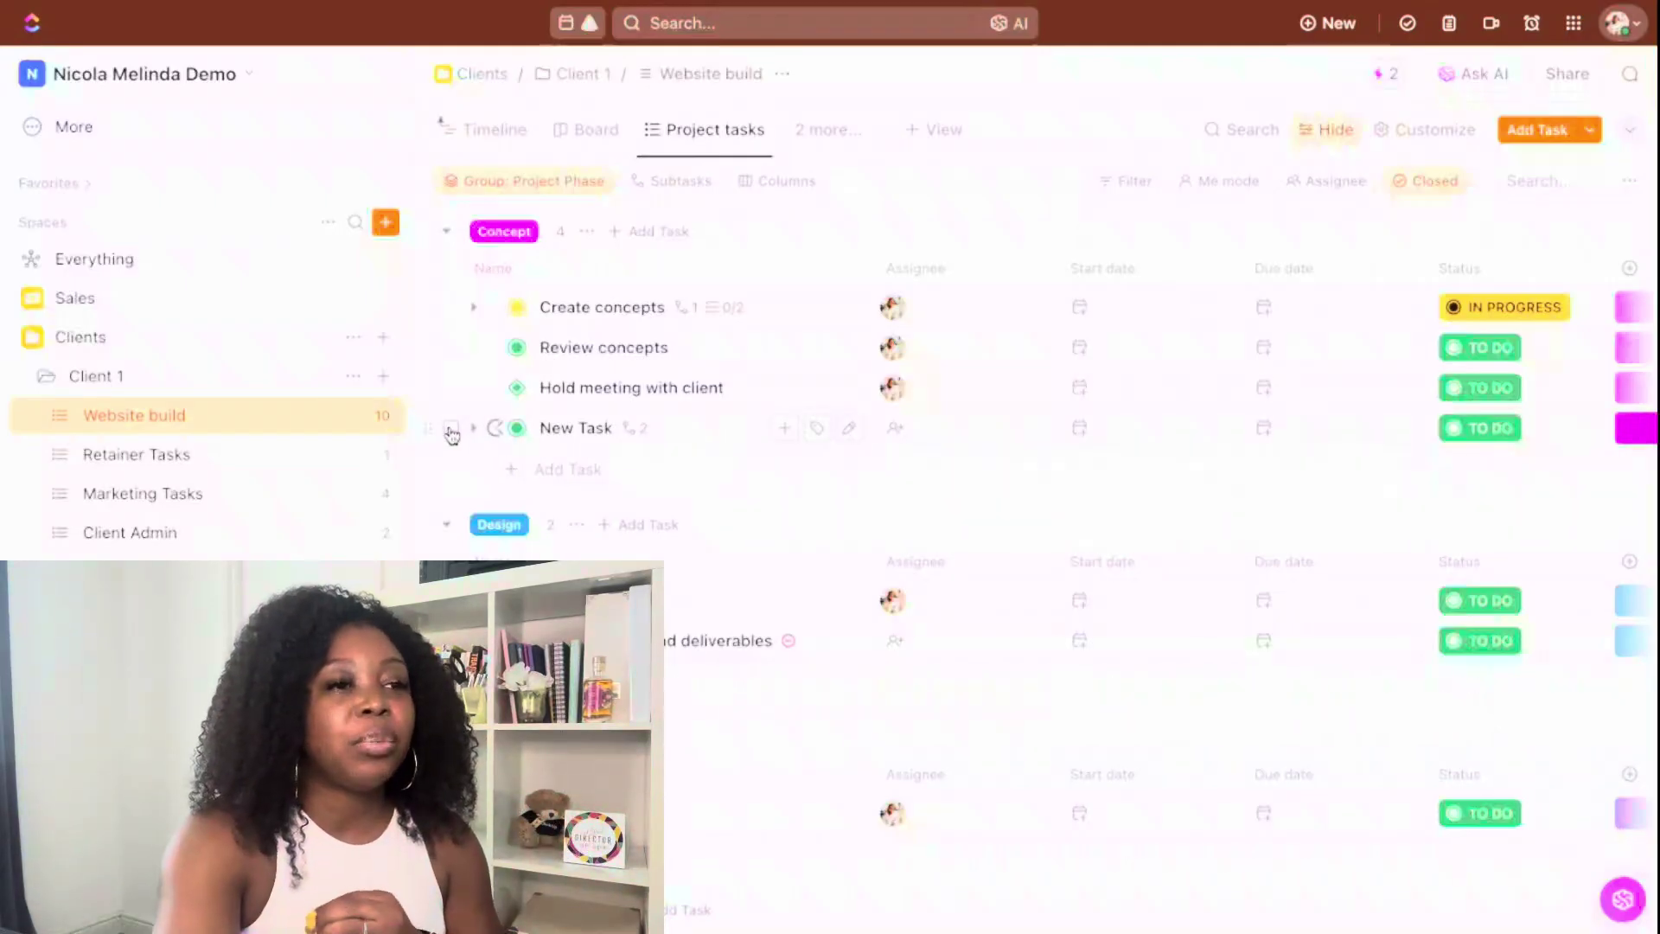
# Delete New Task from the Concept group, along with the Draft concepts subtask under Create concepts
pyautogui.click(450, 428)
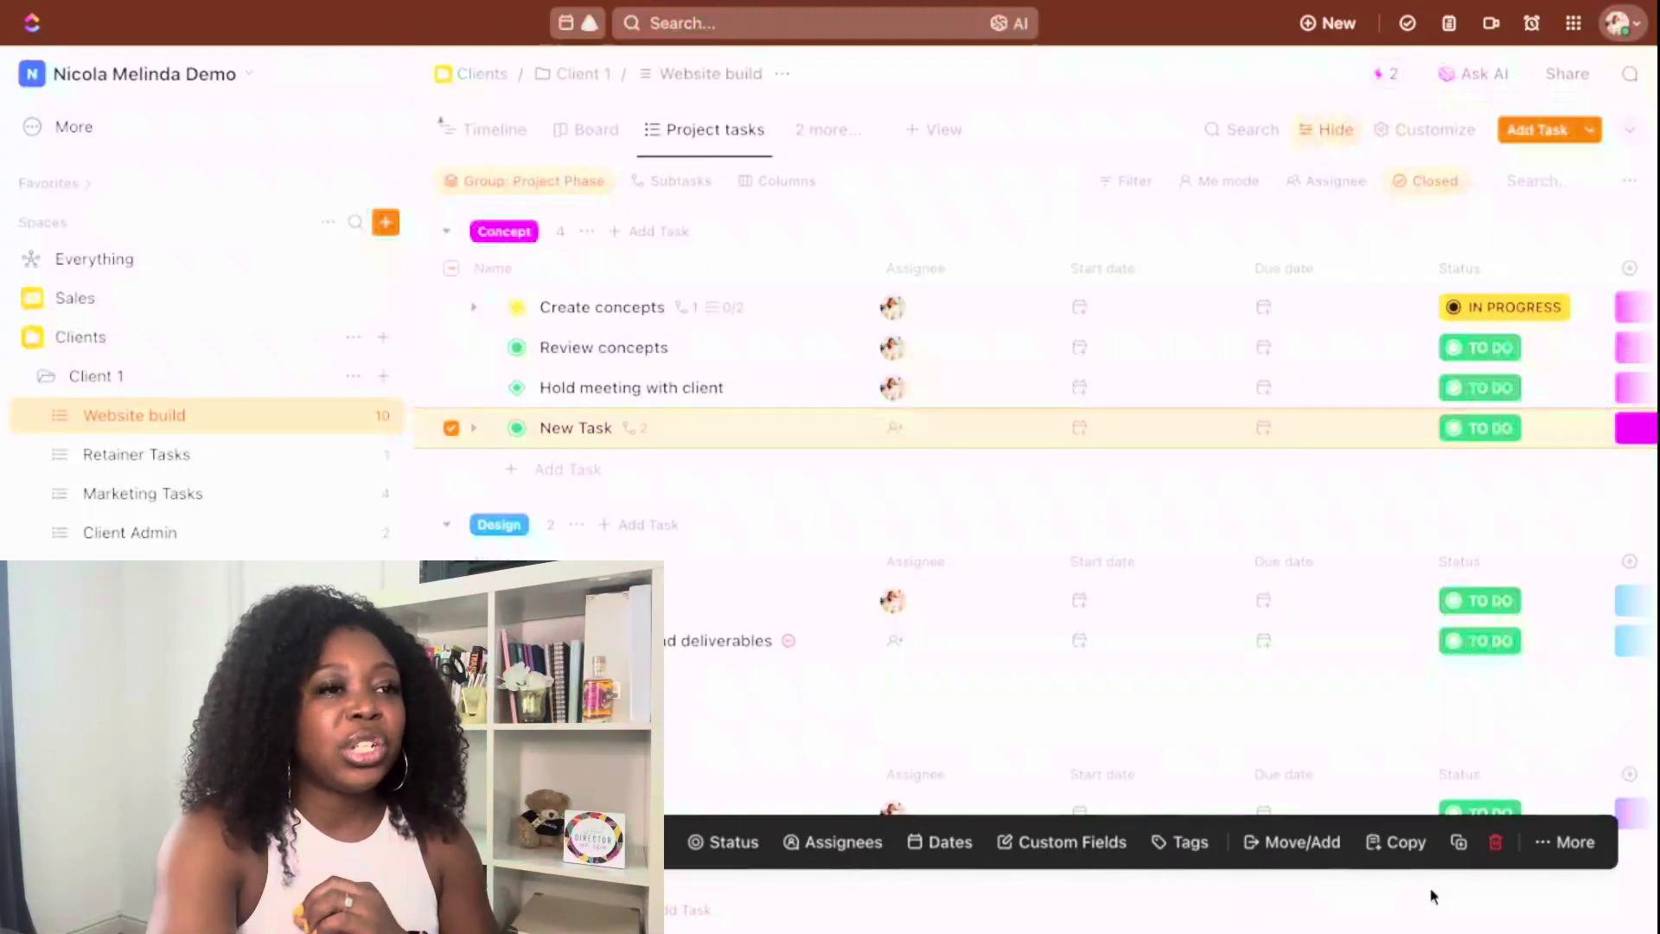
pyautogui.click(1494, 841)
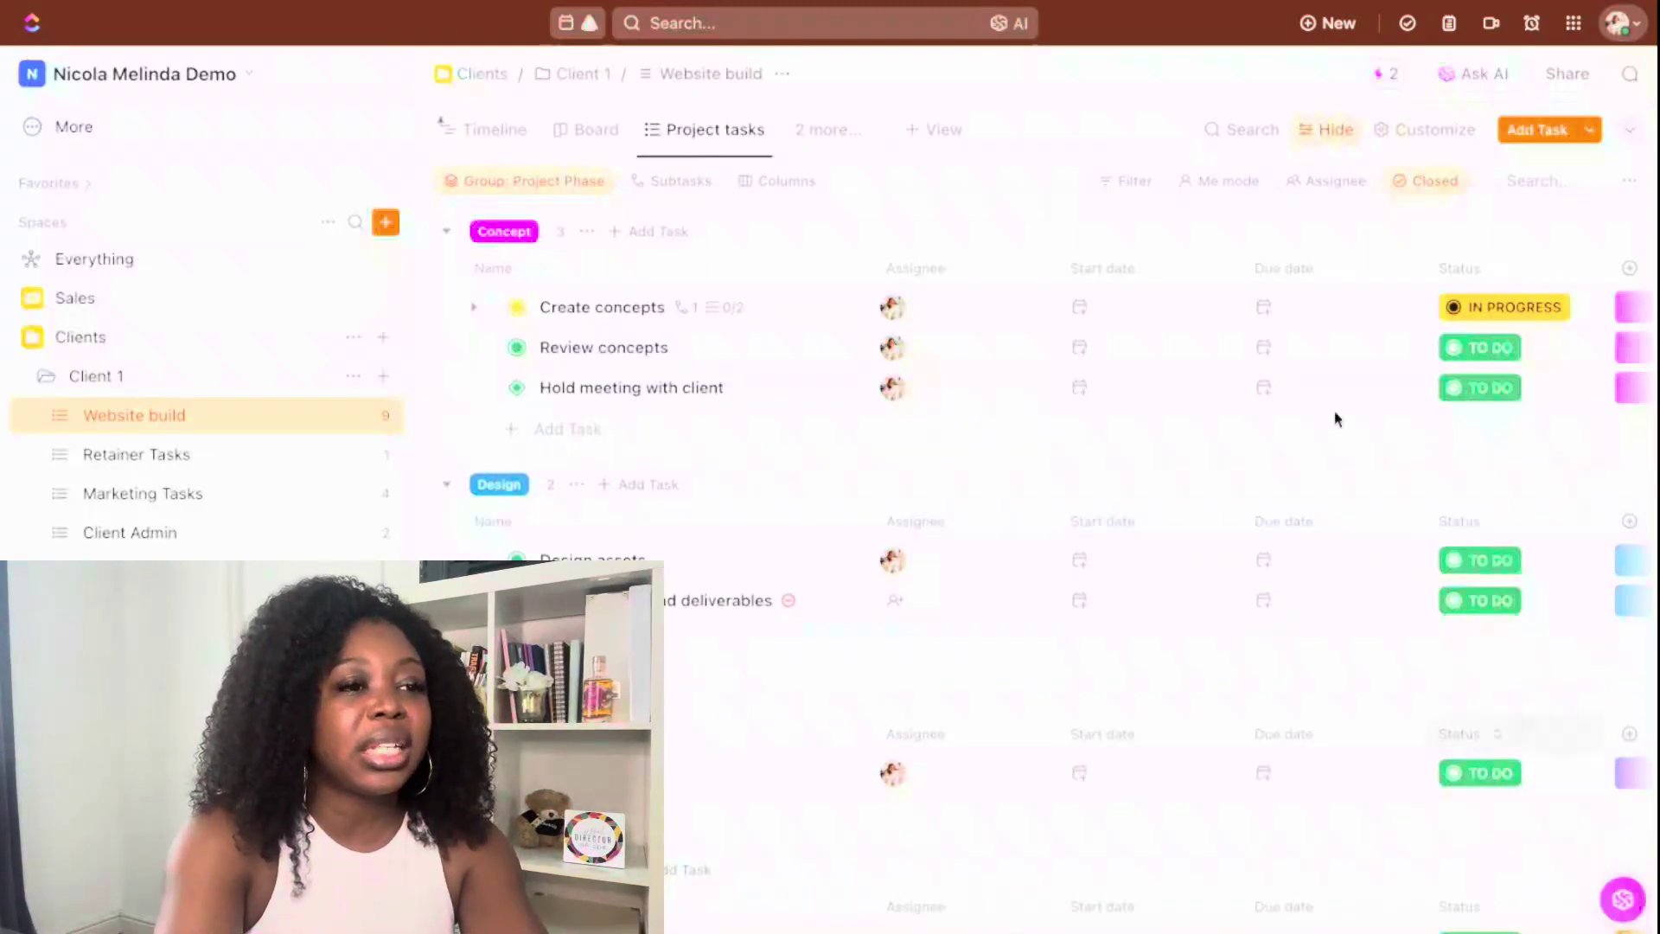
pyautogui.click(475, 310)
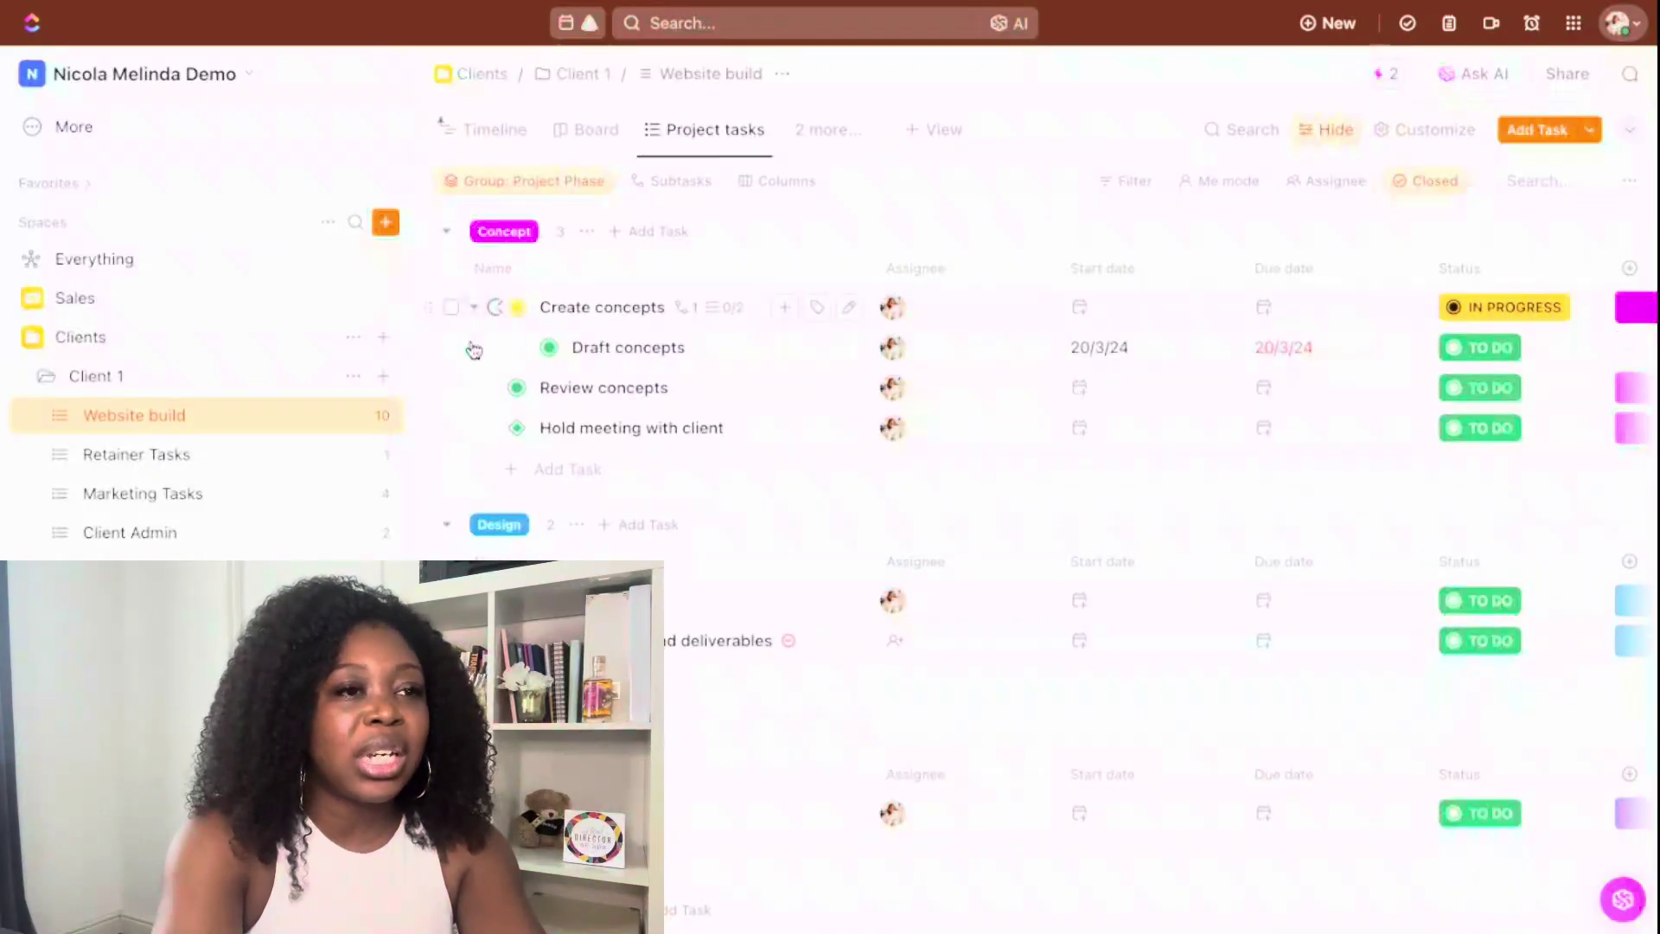
pyautogui.click(451, 347)
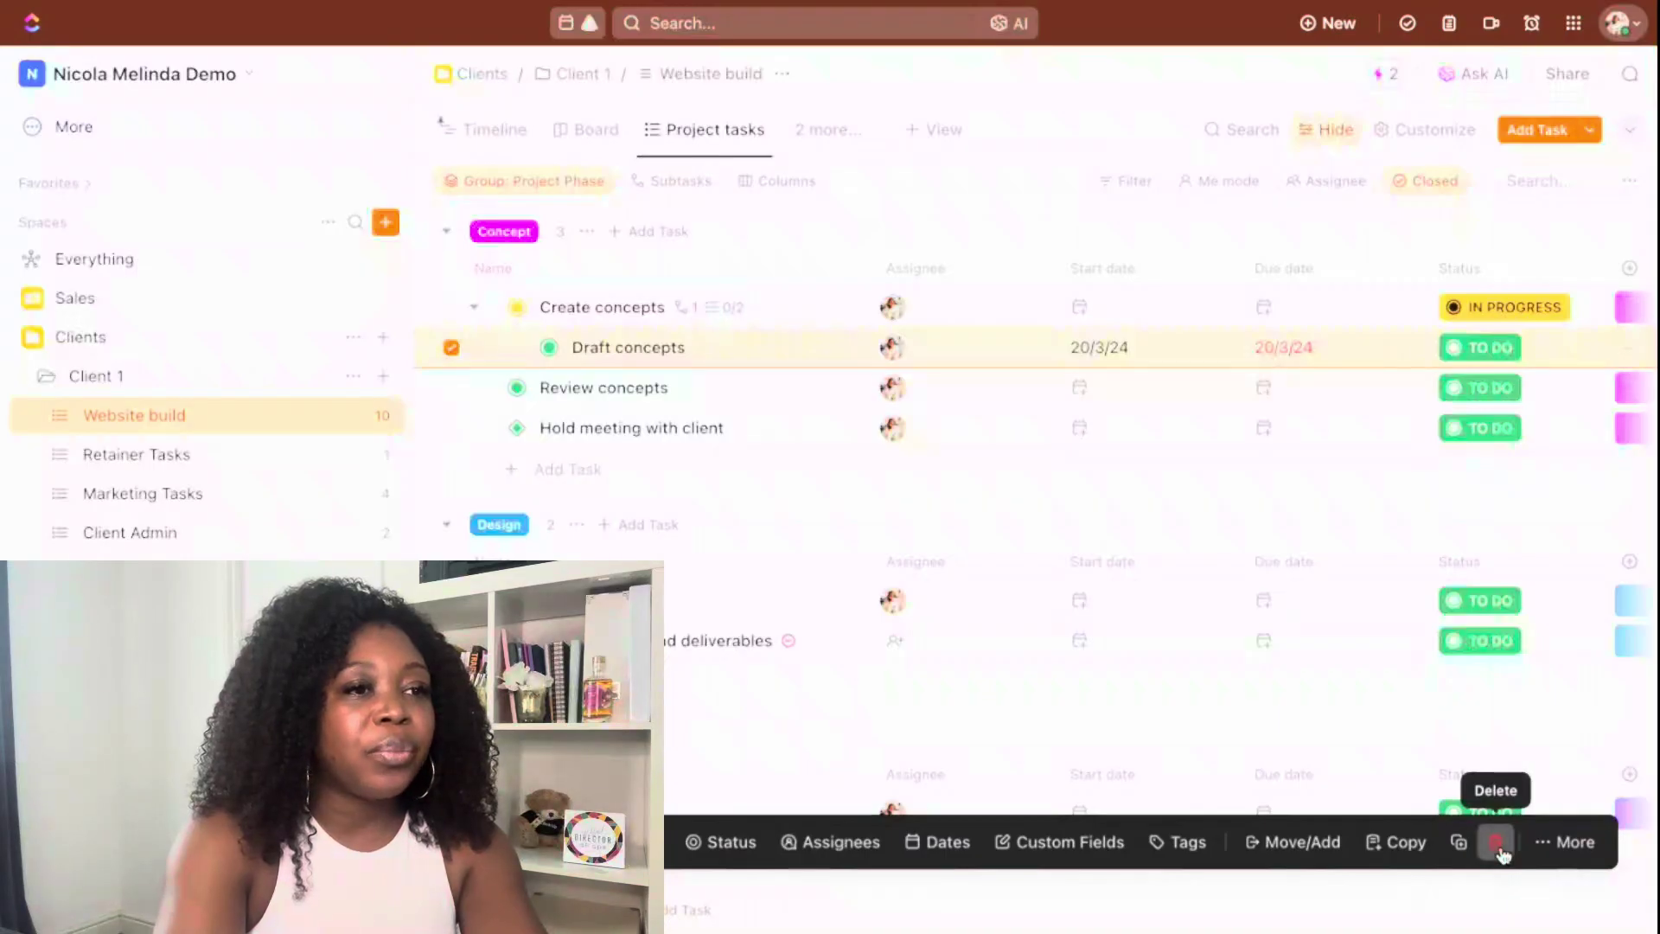
pyautogui.click(1497, 840)
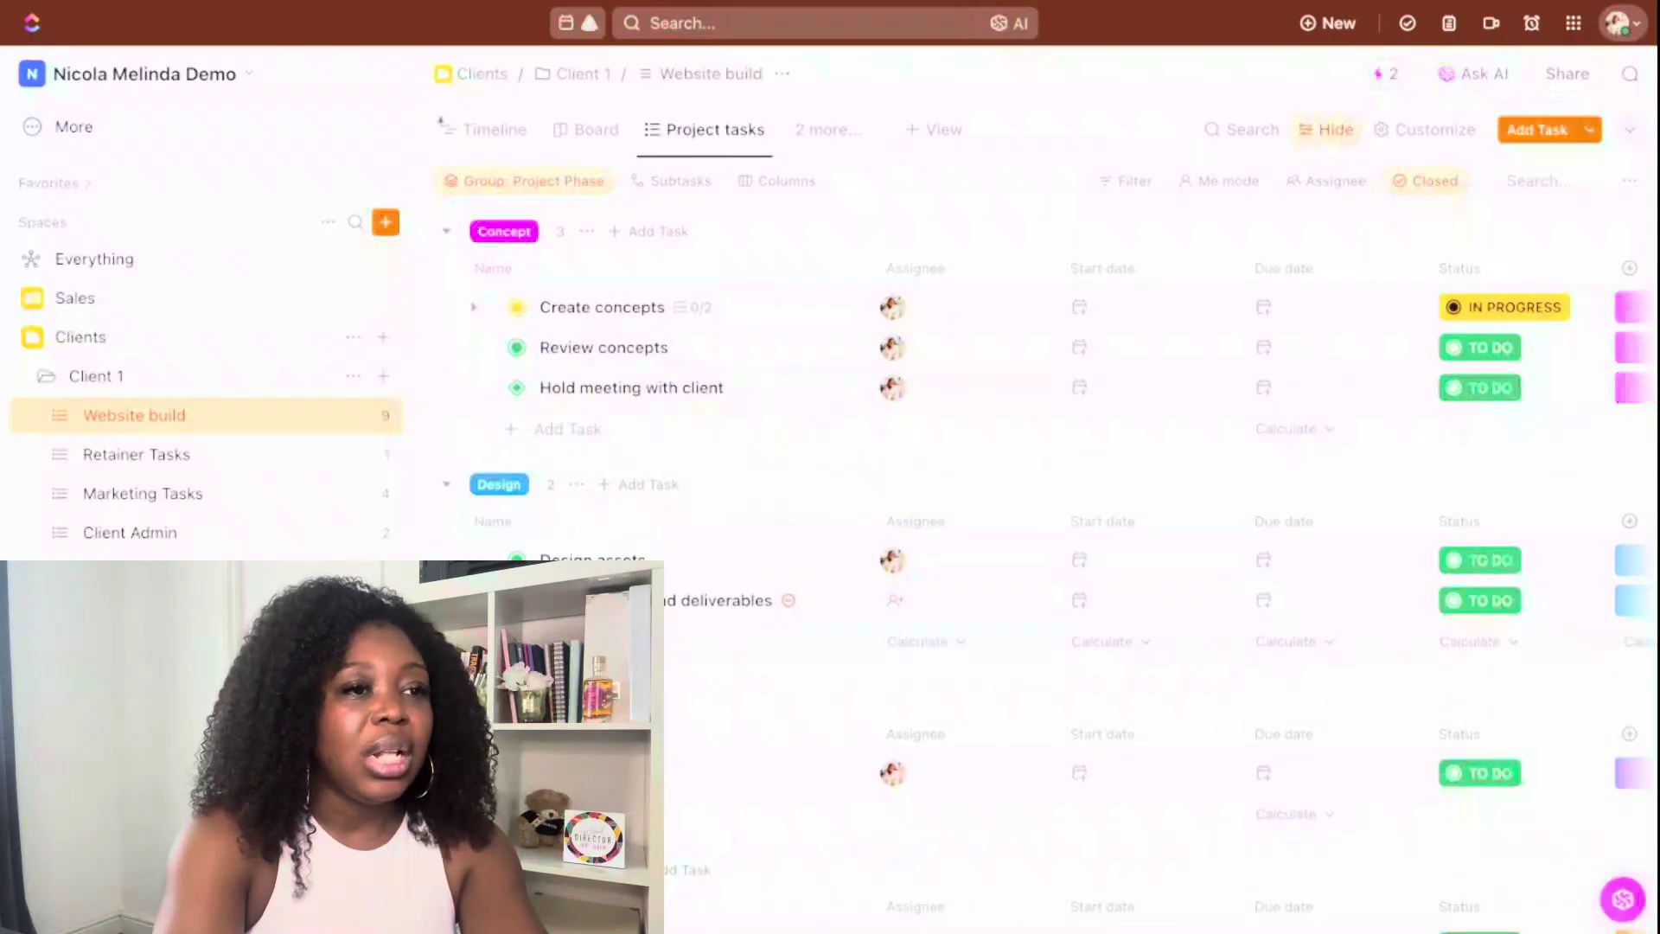
# Add a task named Website build to the Deployment group and delete that group's only assigned task
pyautogui.scroll(-5, 1062, 599)
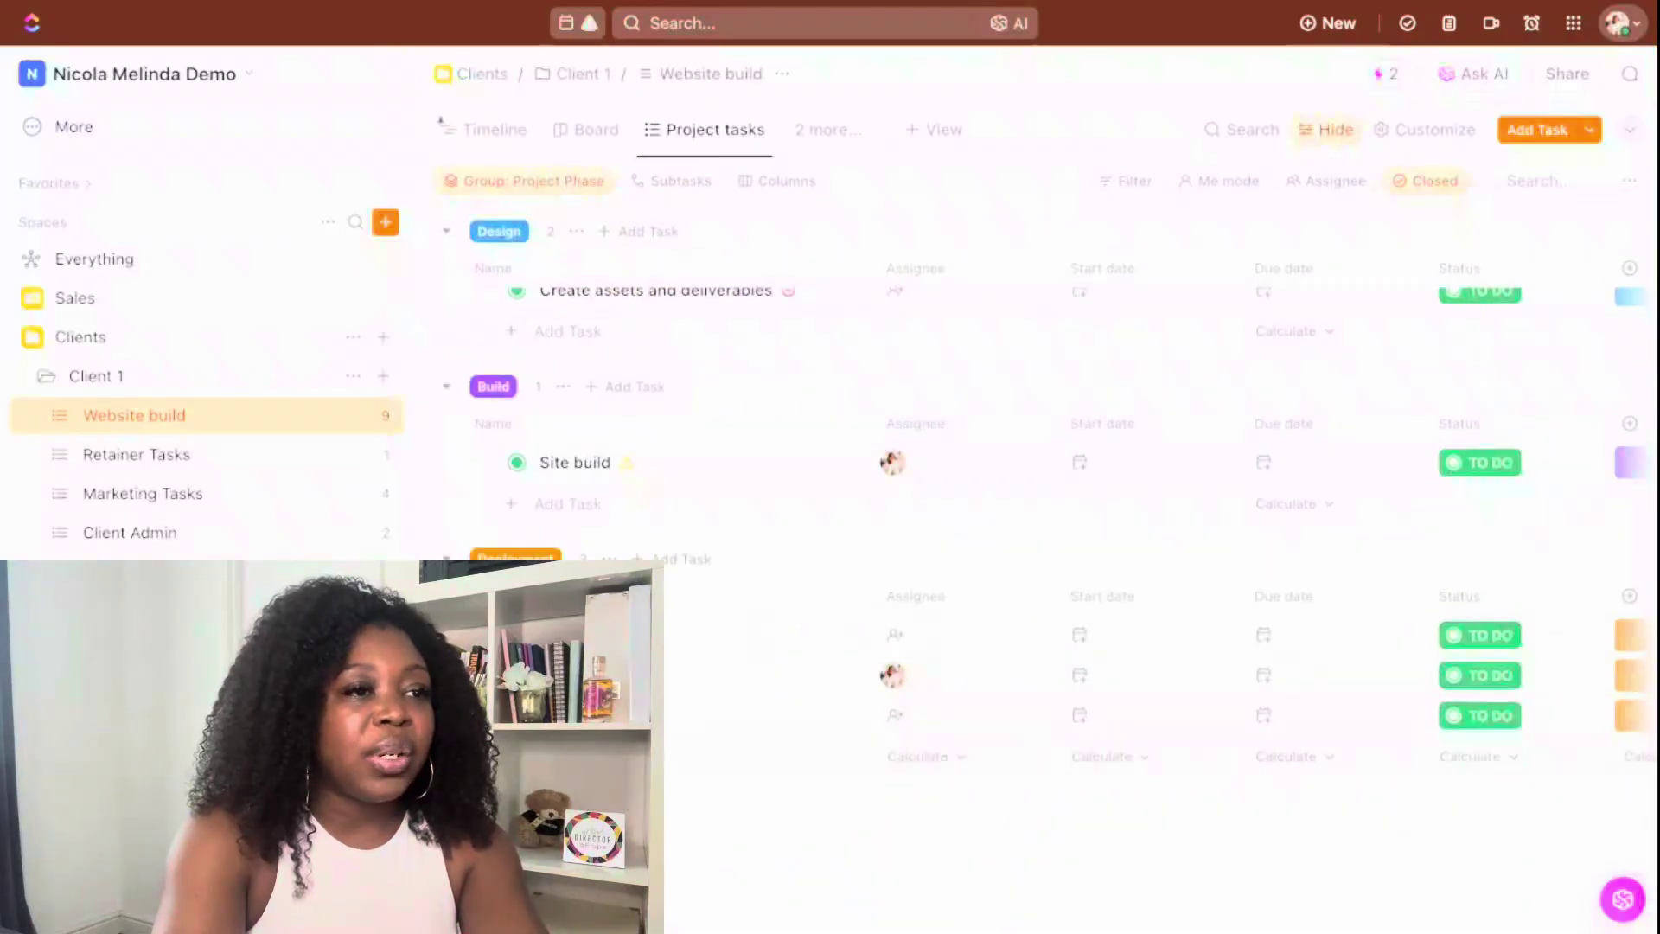
pyautogui.click(562, 756)
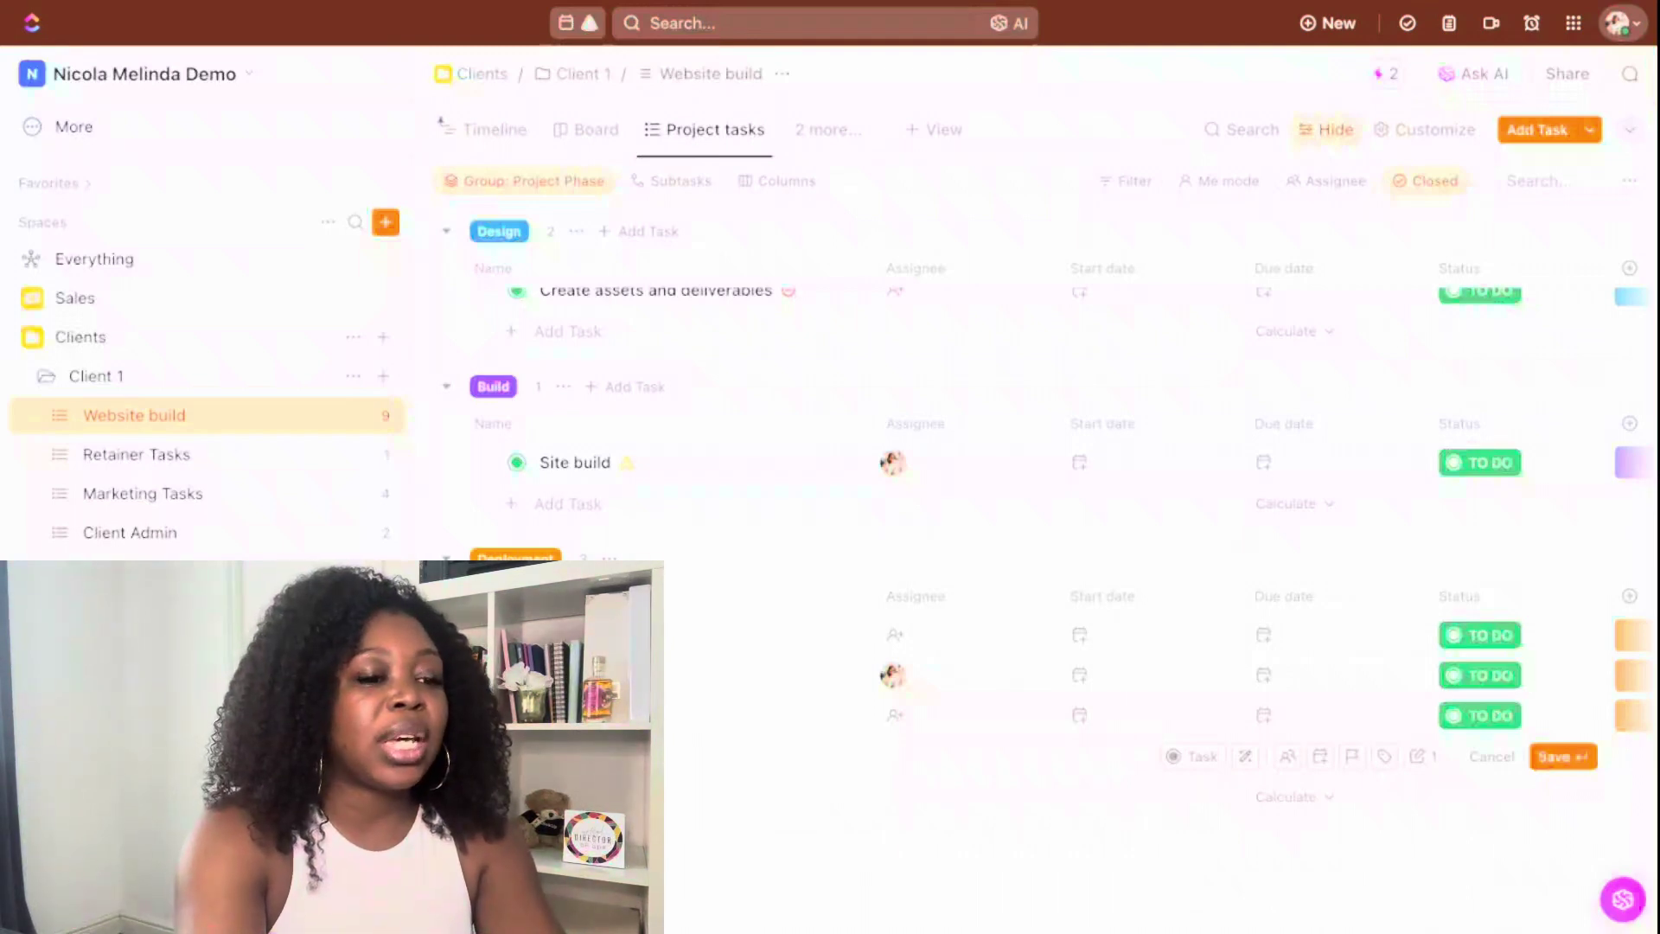
pyautogui.press('Return')
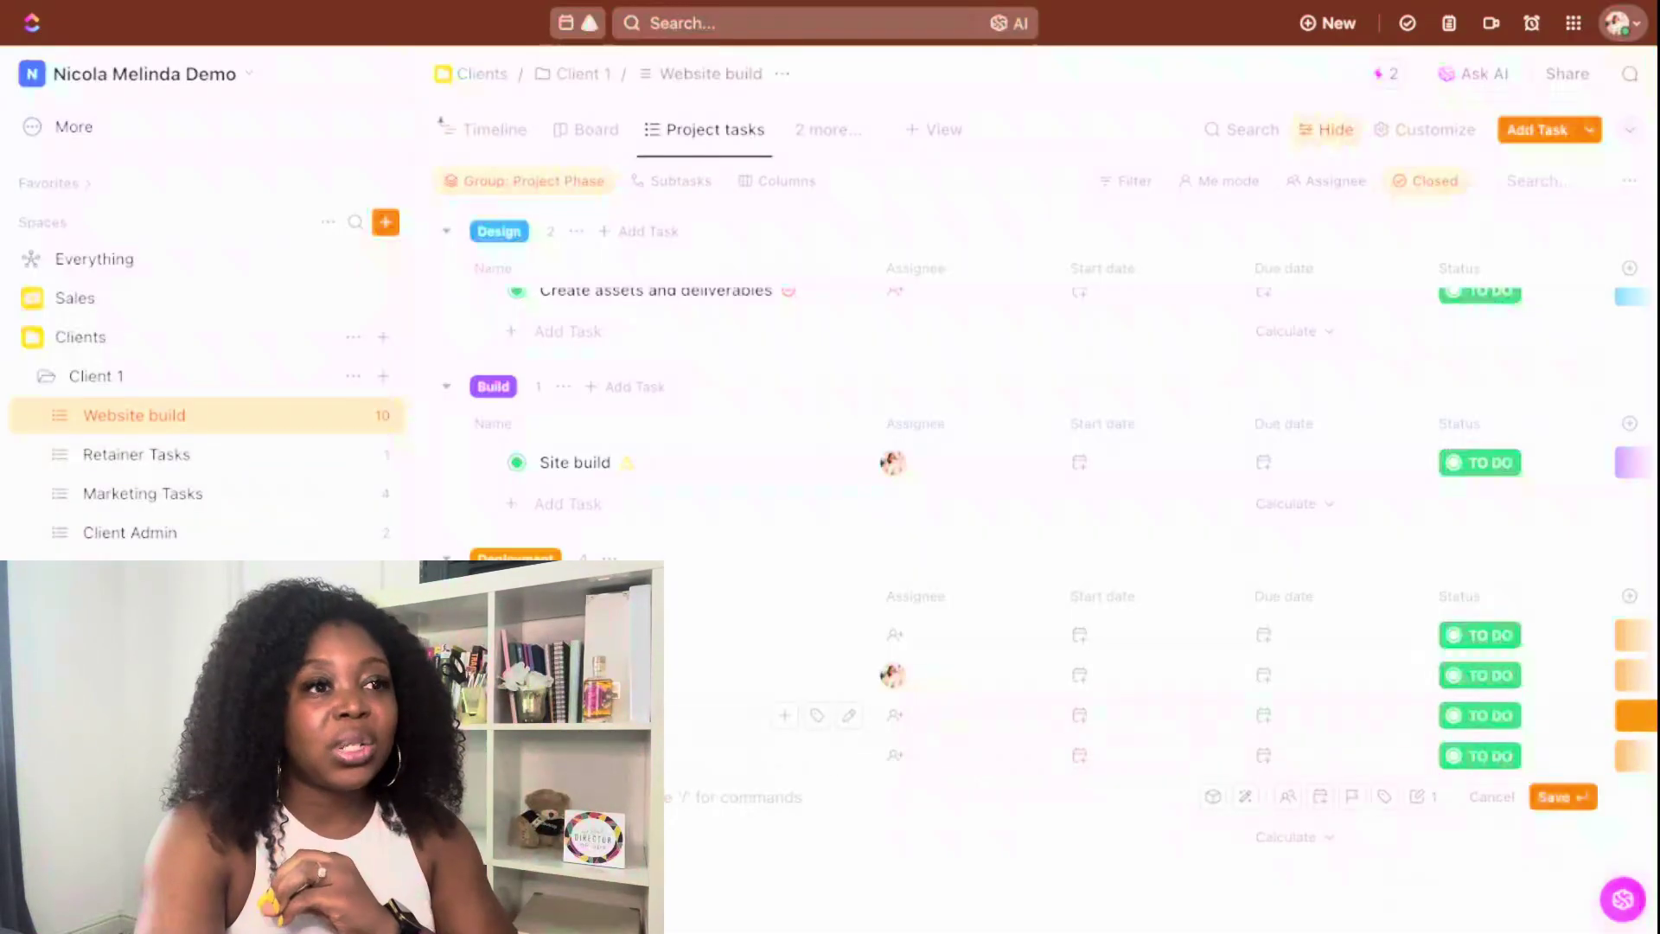
pyautogui.click(493, 675)
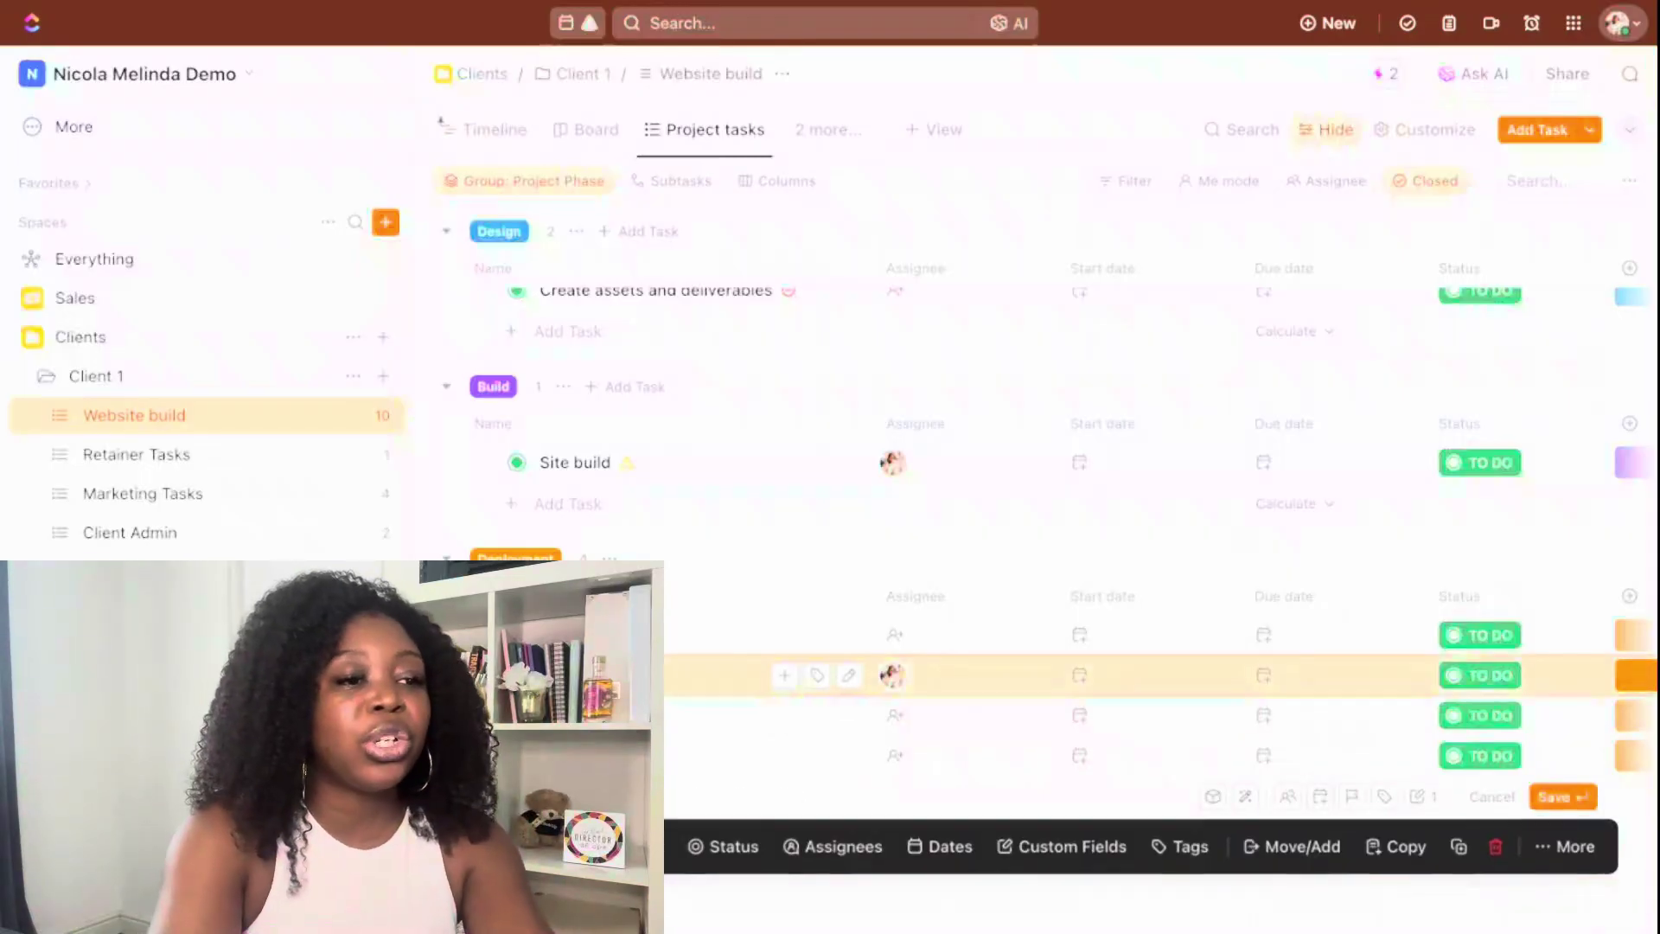
pyautogui.click(1497, 842)
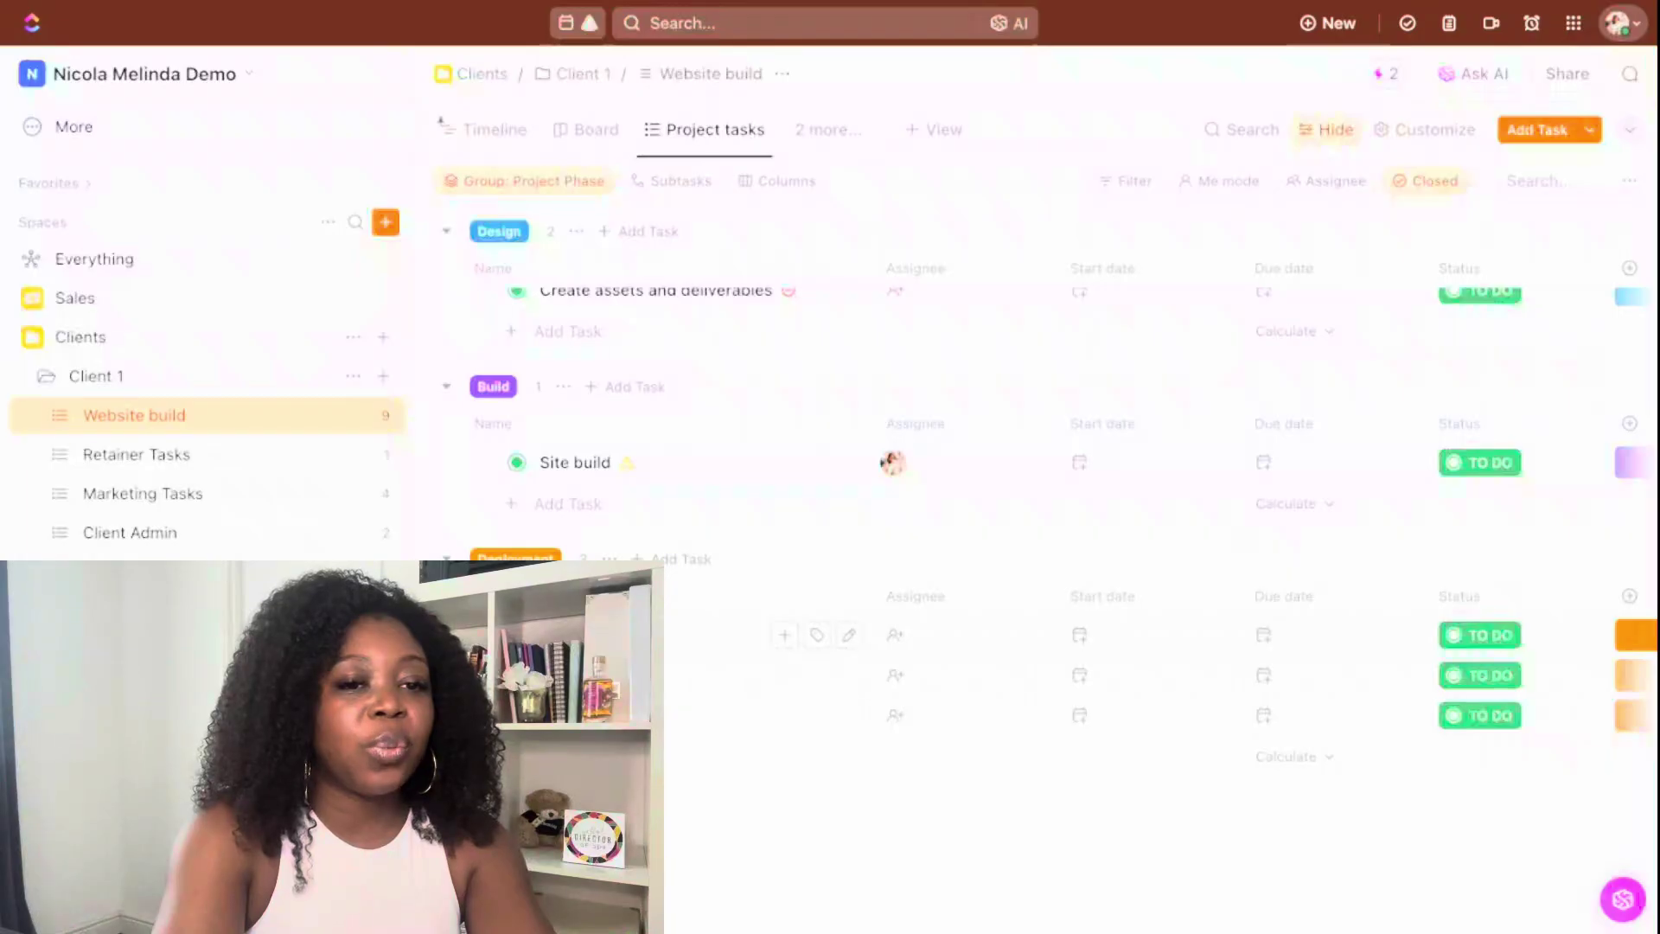
# Select the first Deployment task, Site build, both Design tasks and all three Concept tasks
pyautogui.click(450, 634)
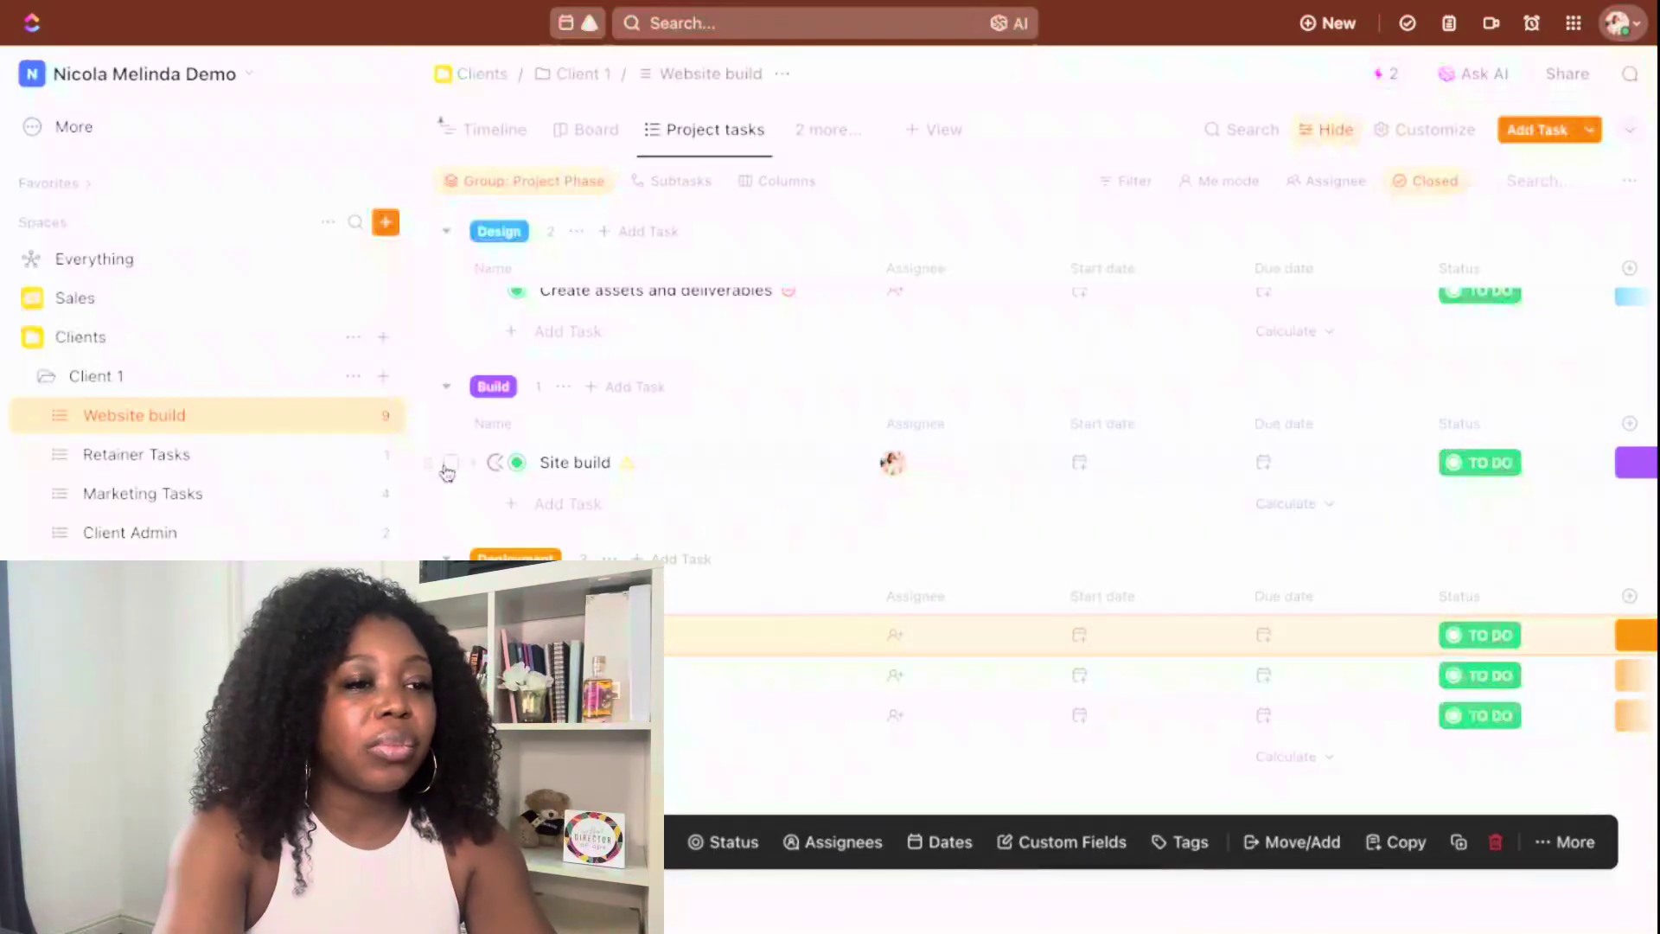
pyautogui.click(450, 464)
pyautogui.scroll(3, 448, 469)
pyautogui.click(451, 480)
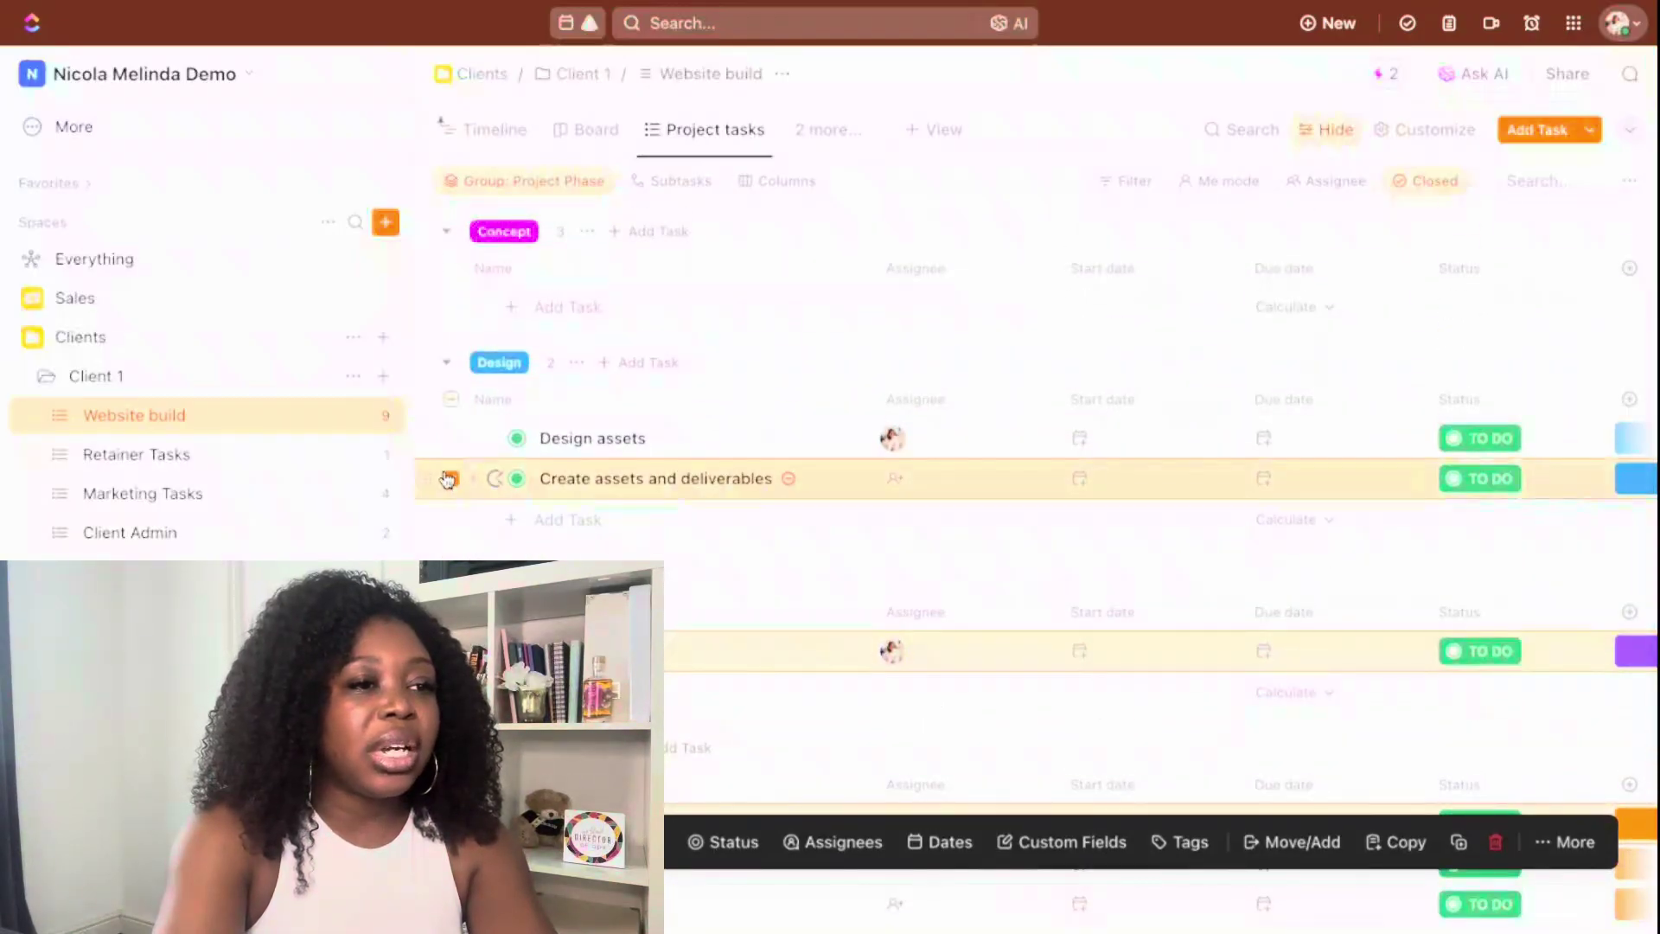
pyautogui.click(450, 437)
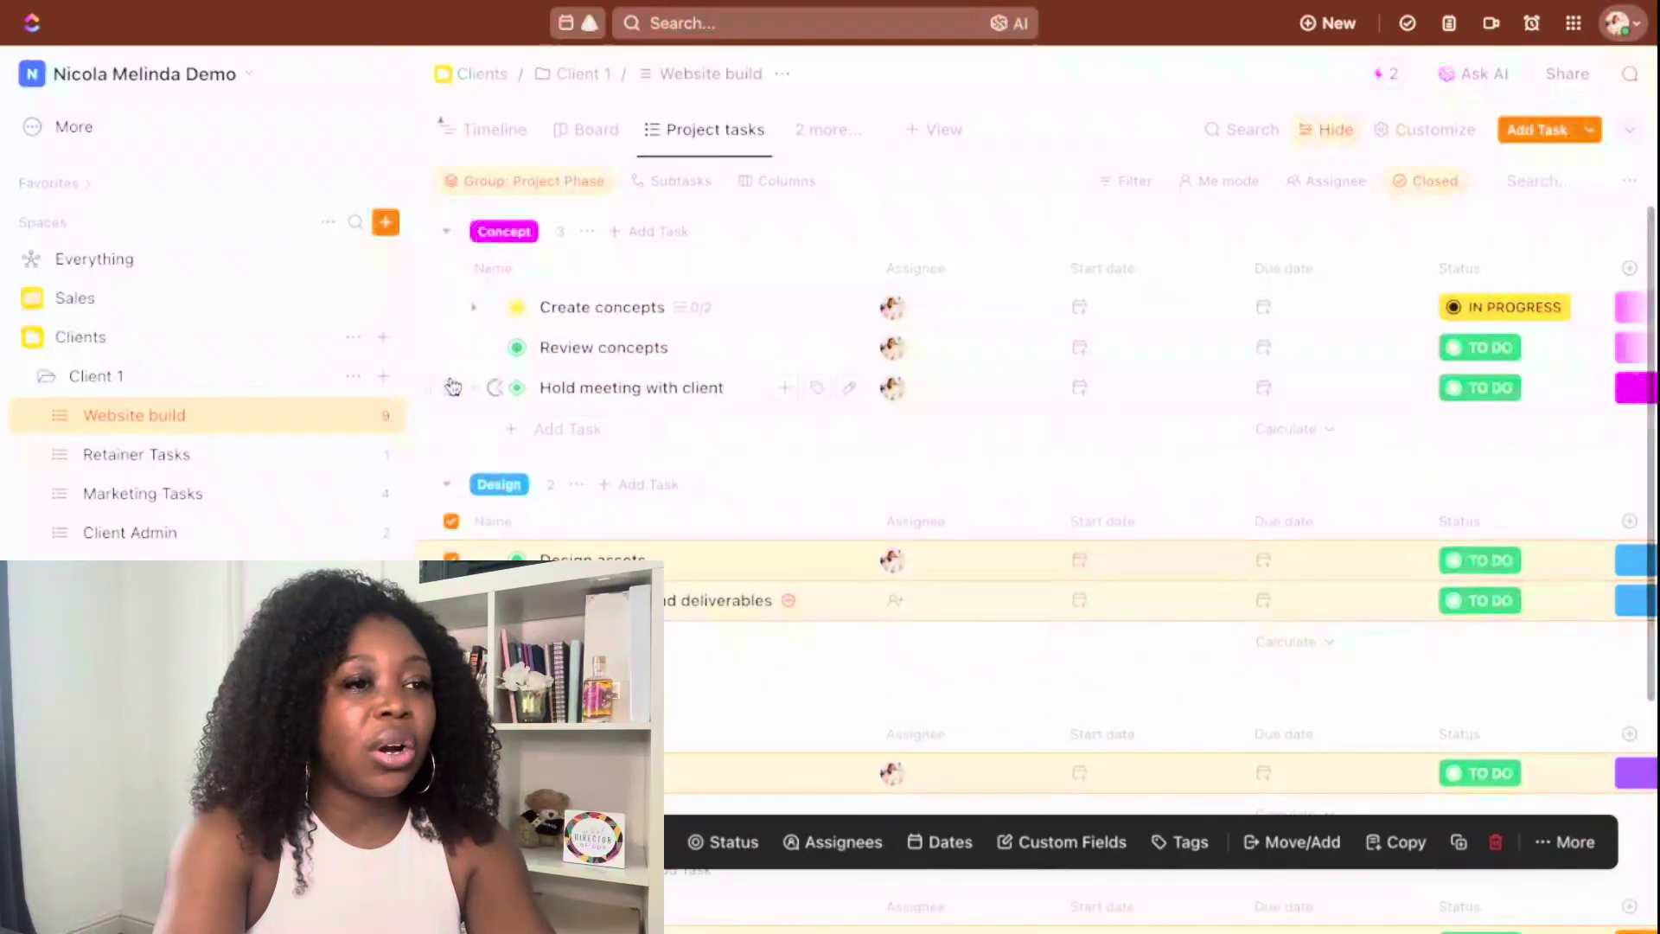
pyautogui.click(450, 388)
pyautogui.click(450, 347)
pyautogui.click(450, 306)
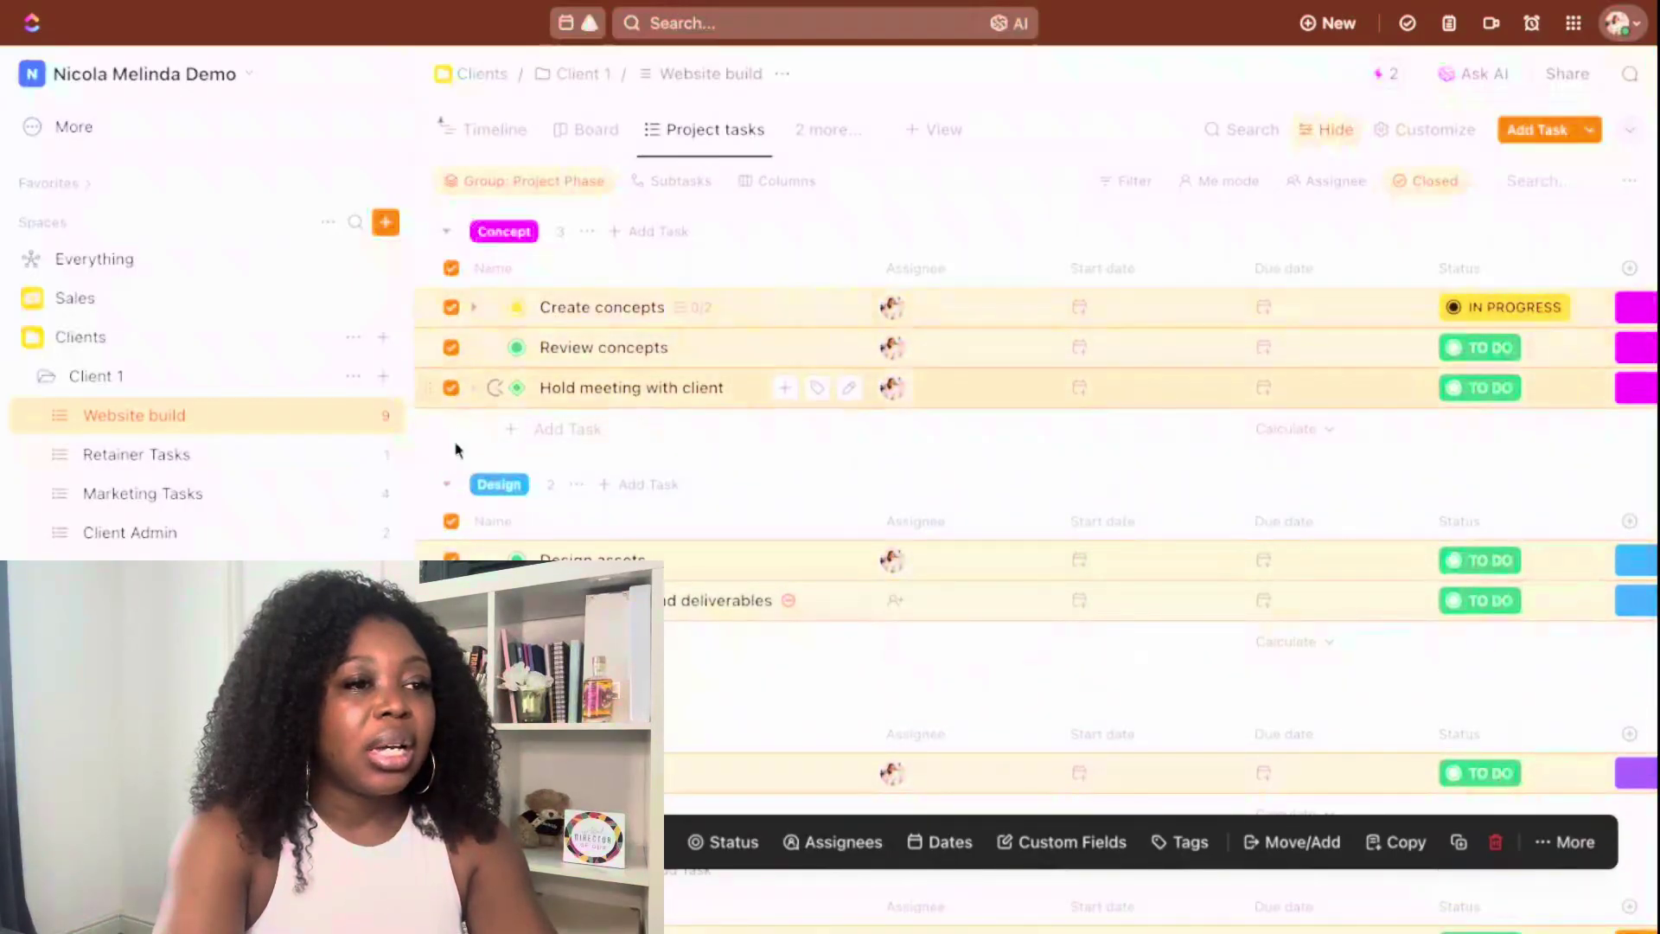
# Review the selected tasks across the Concept, Design, Build and Deployment groups, including their Project Phase values
pyautogui.scroll(-1, 460, 504)
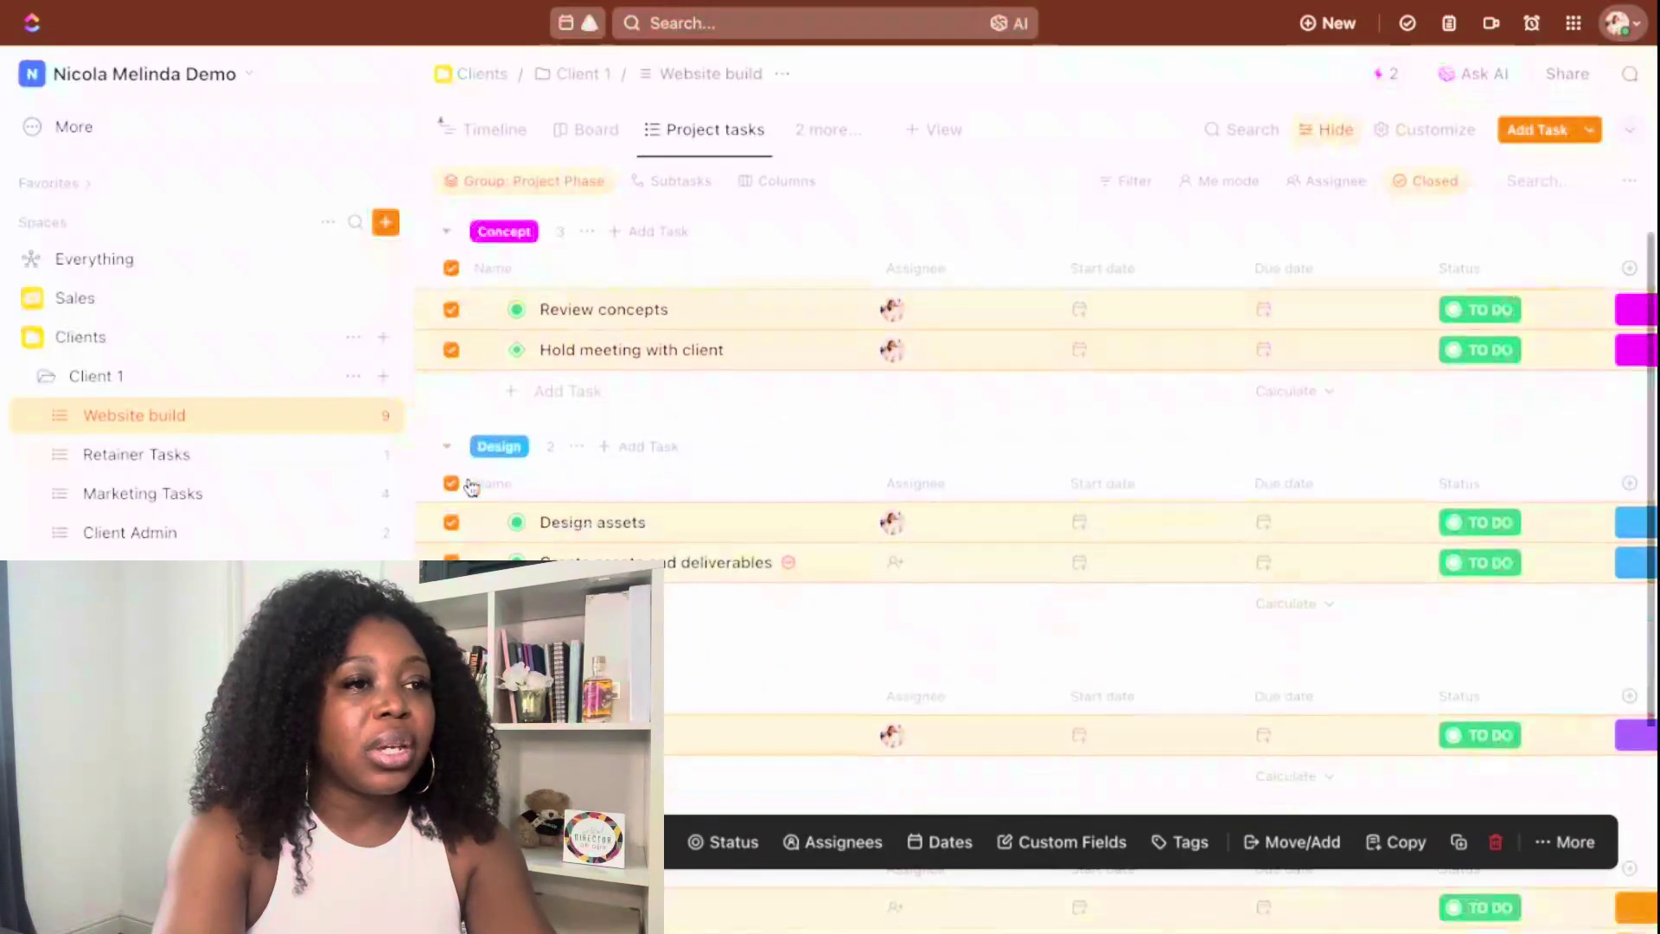
pyautogui.scroll(-5, 471, 488)
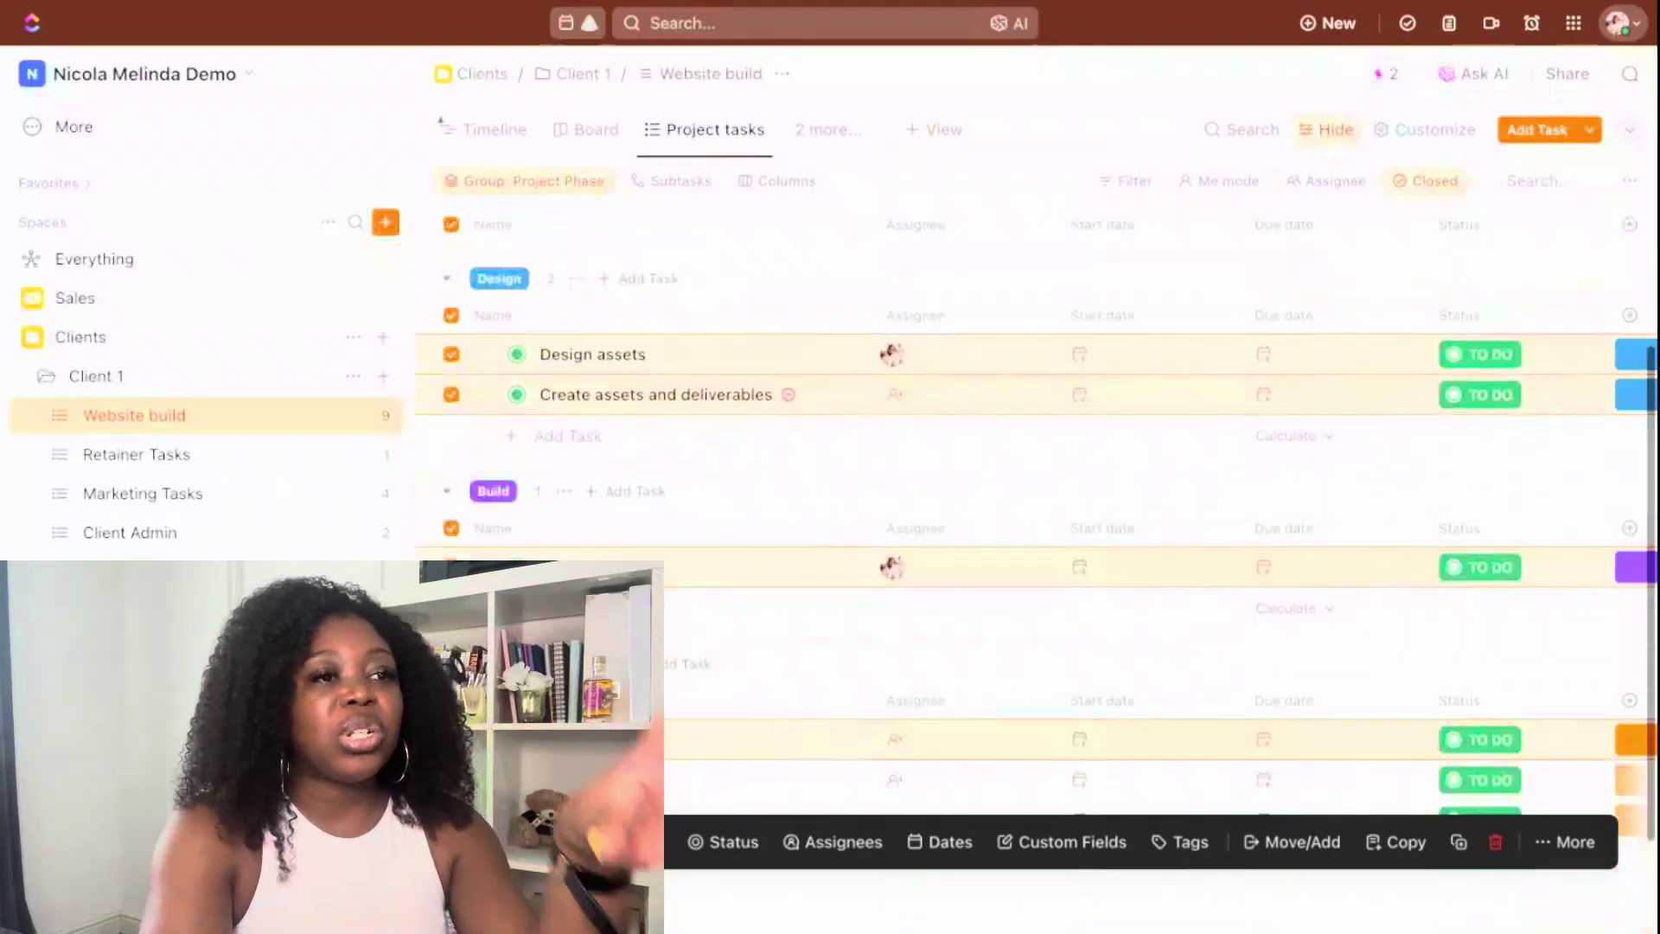
pyautogui.scroll(-2, 1029, 484)
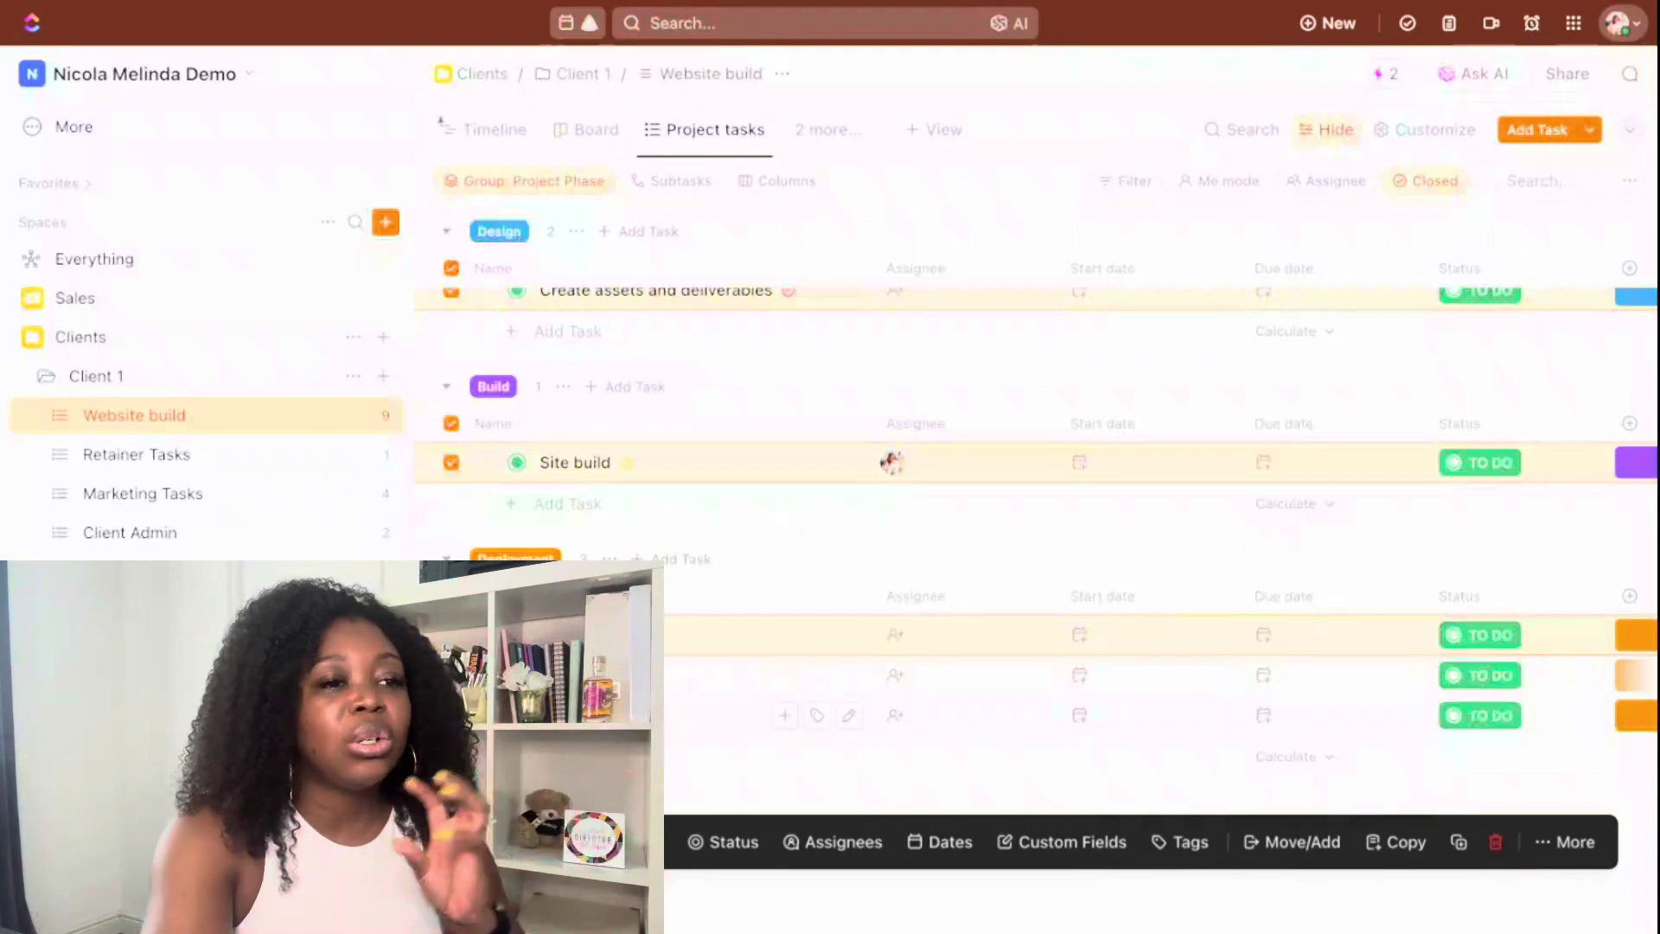
pyautogui.scroll(6, 1028, 484)
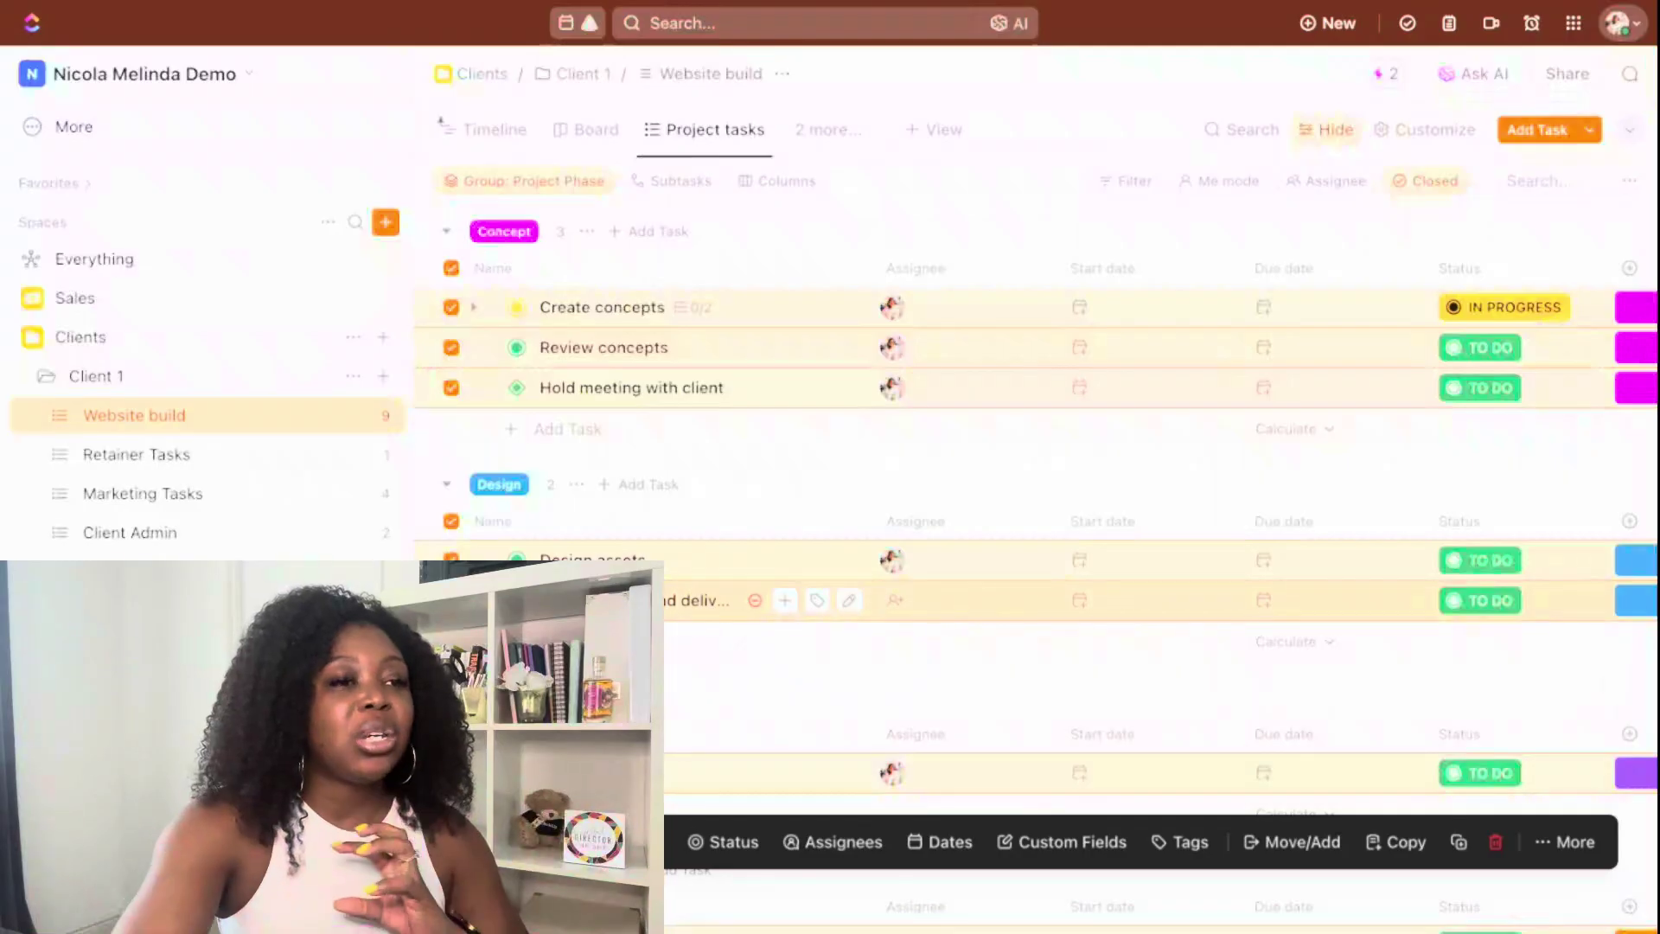
pyautogui.scroll(-3, 683, 627)
pyautogui.scroll(-1, 723, 574)
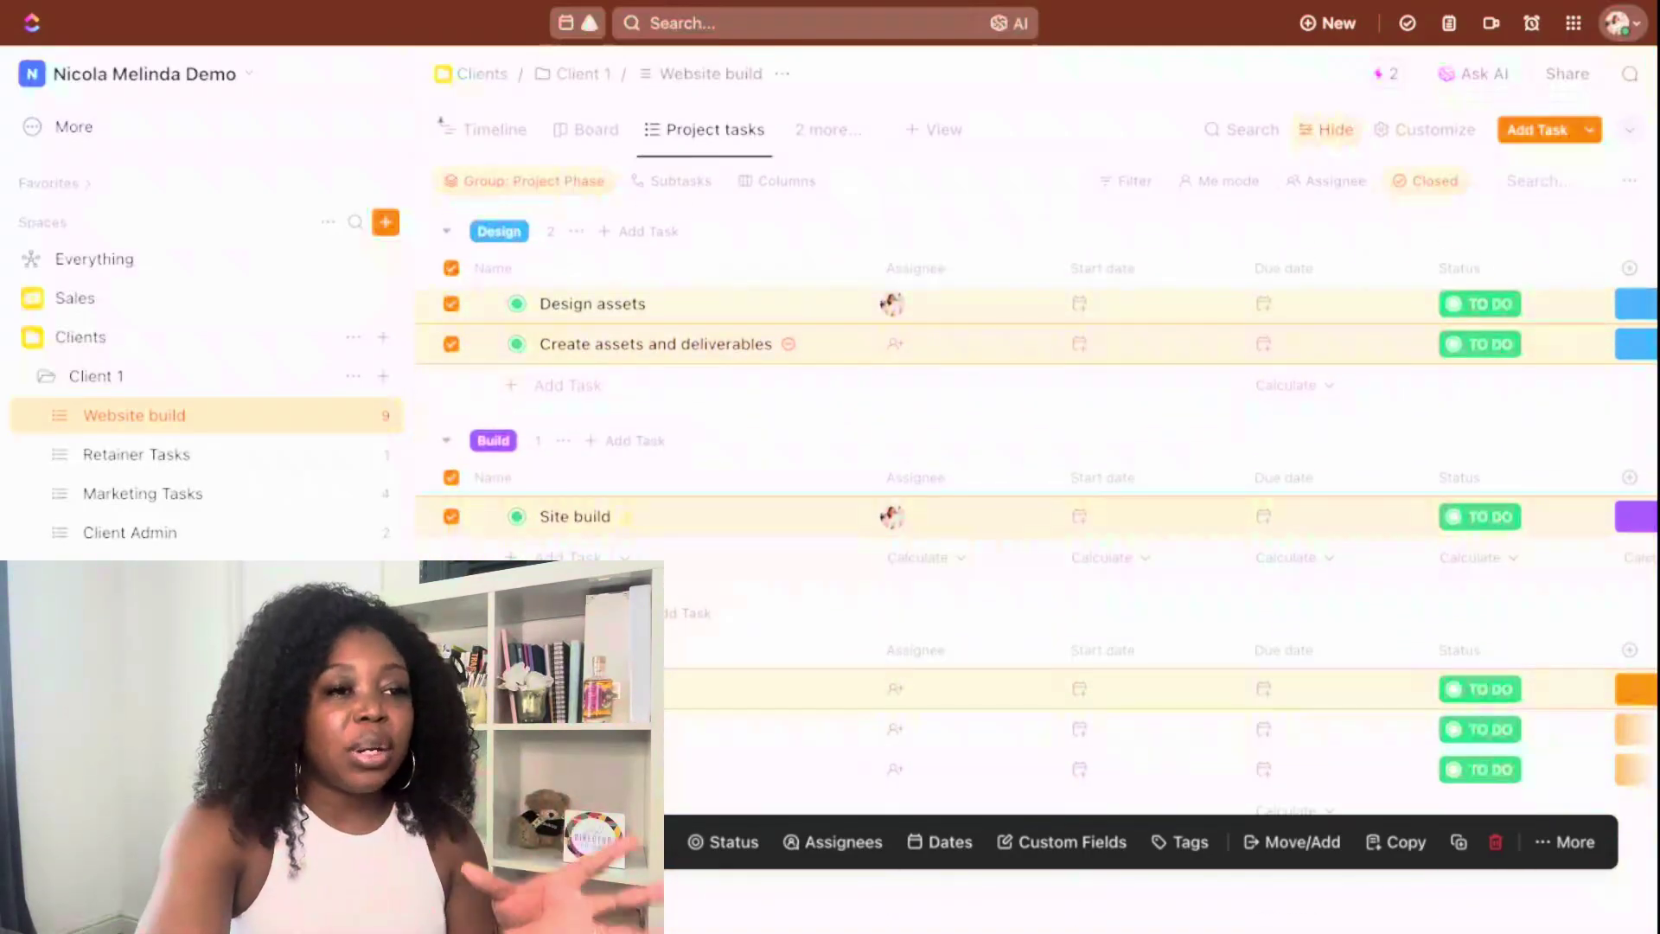
pyautogui.scroll(-1, 723, 576)
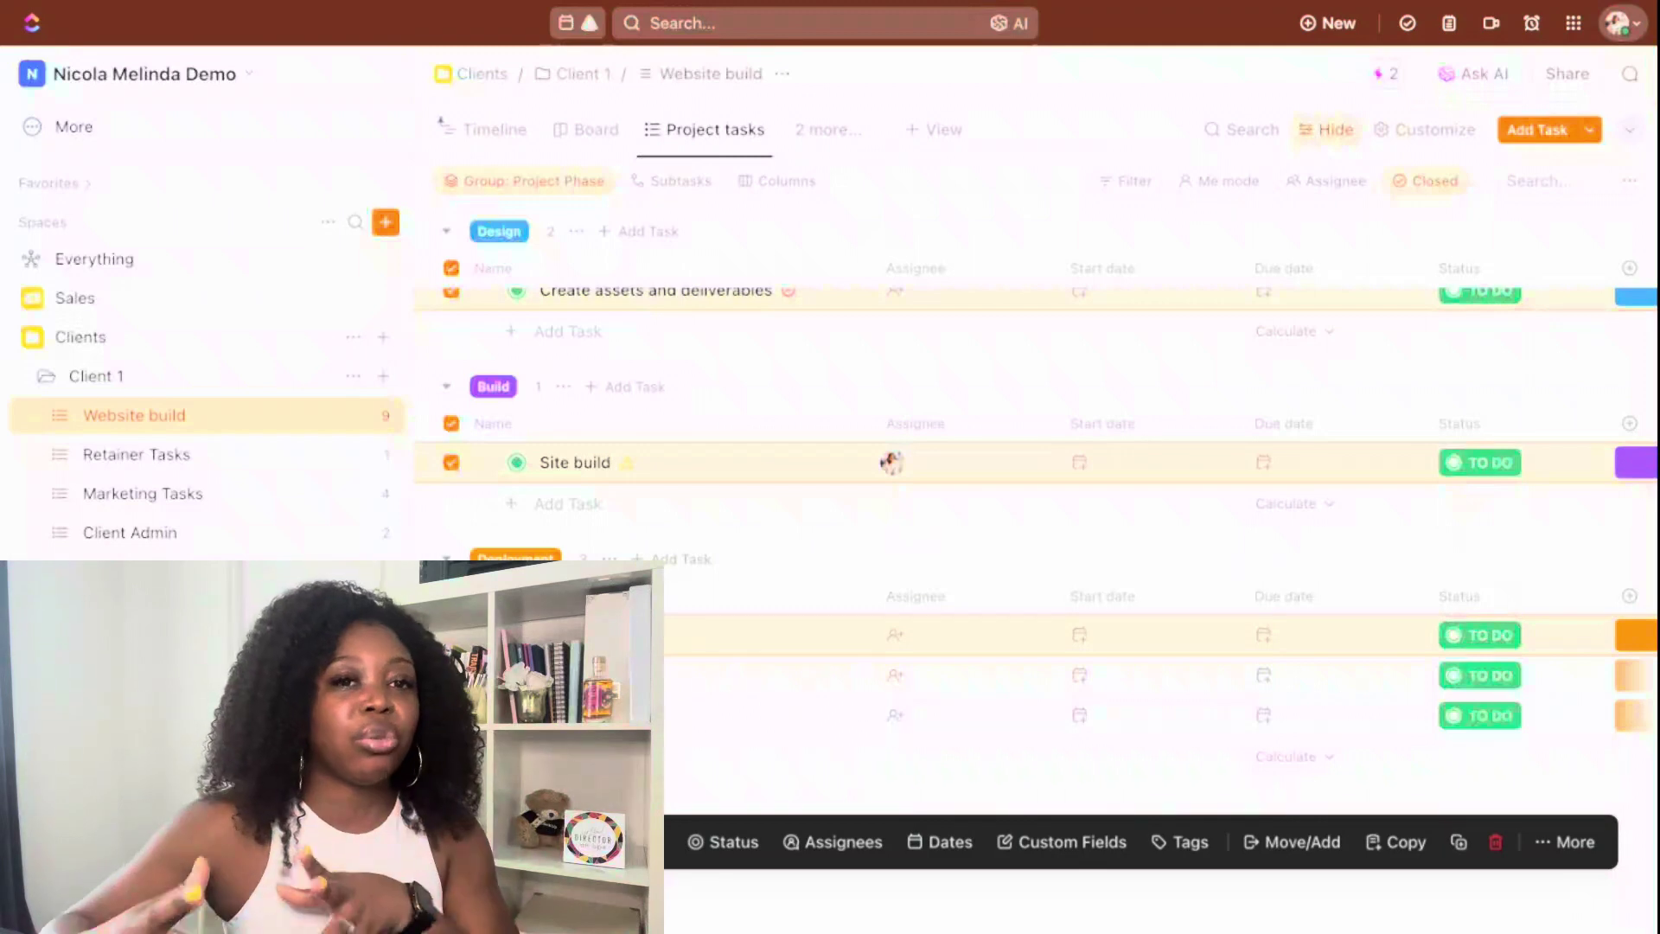
pyautogui.scroll(5, 865, 562)
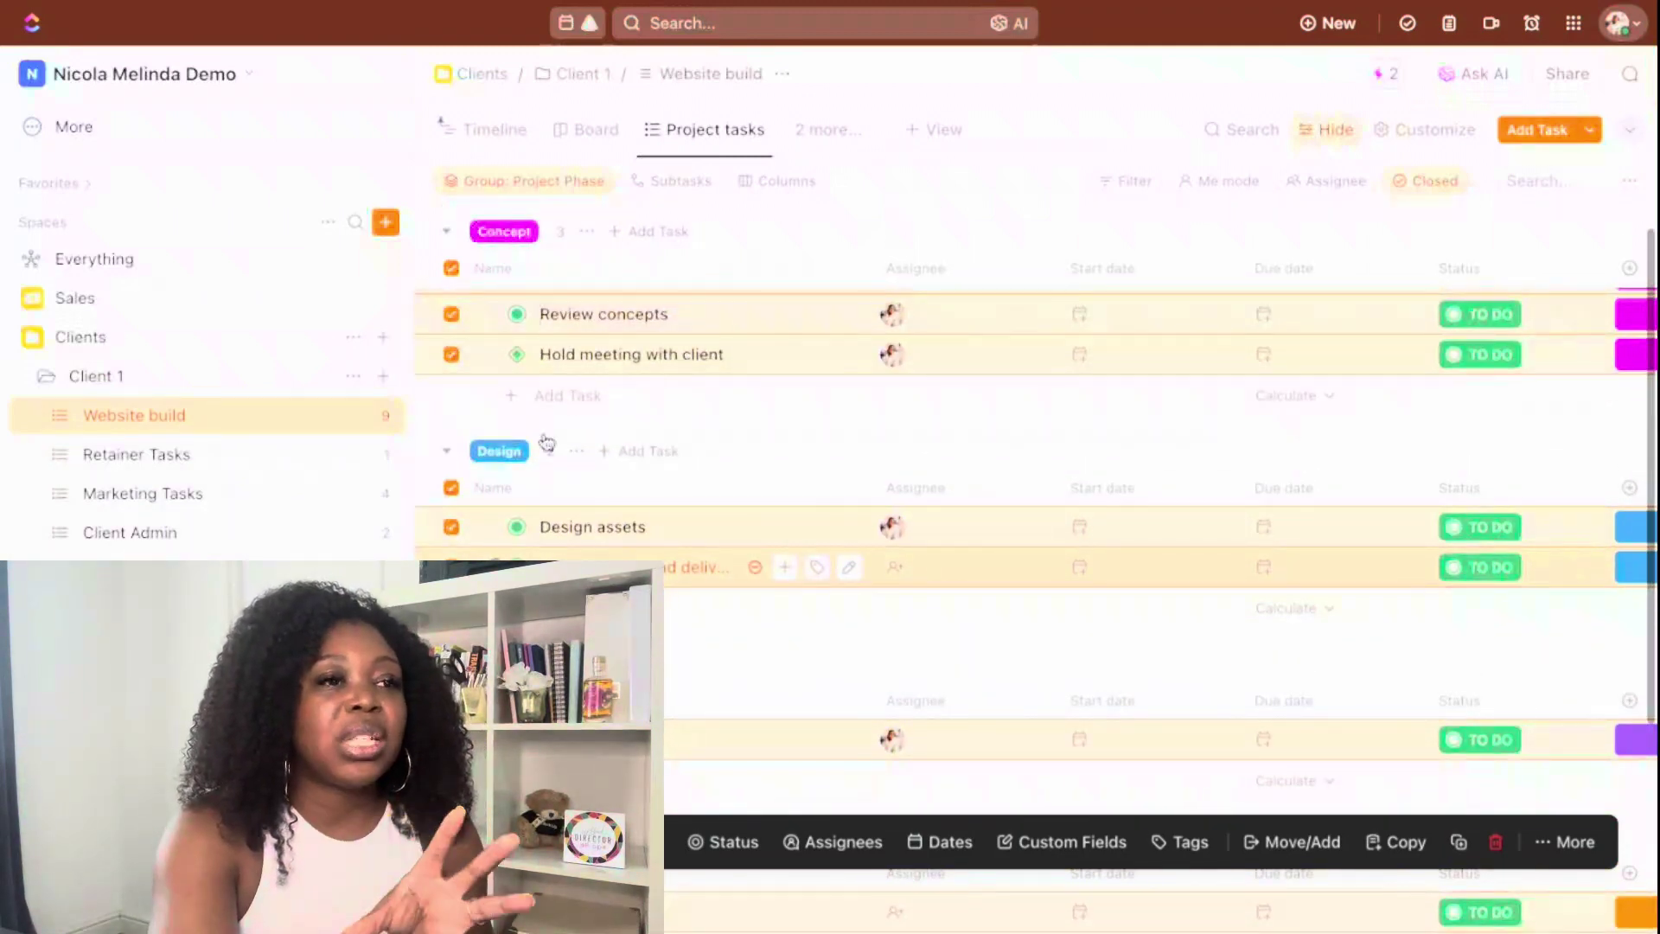
pyautogui.hscroll(2, 541, 268)
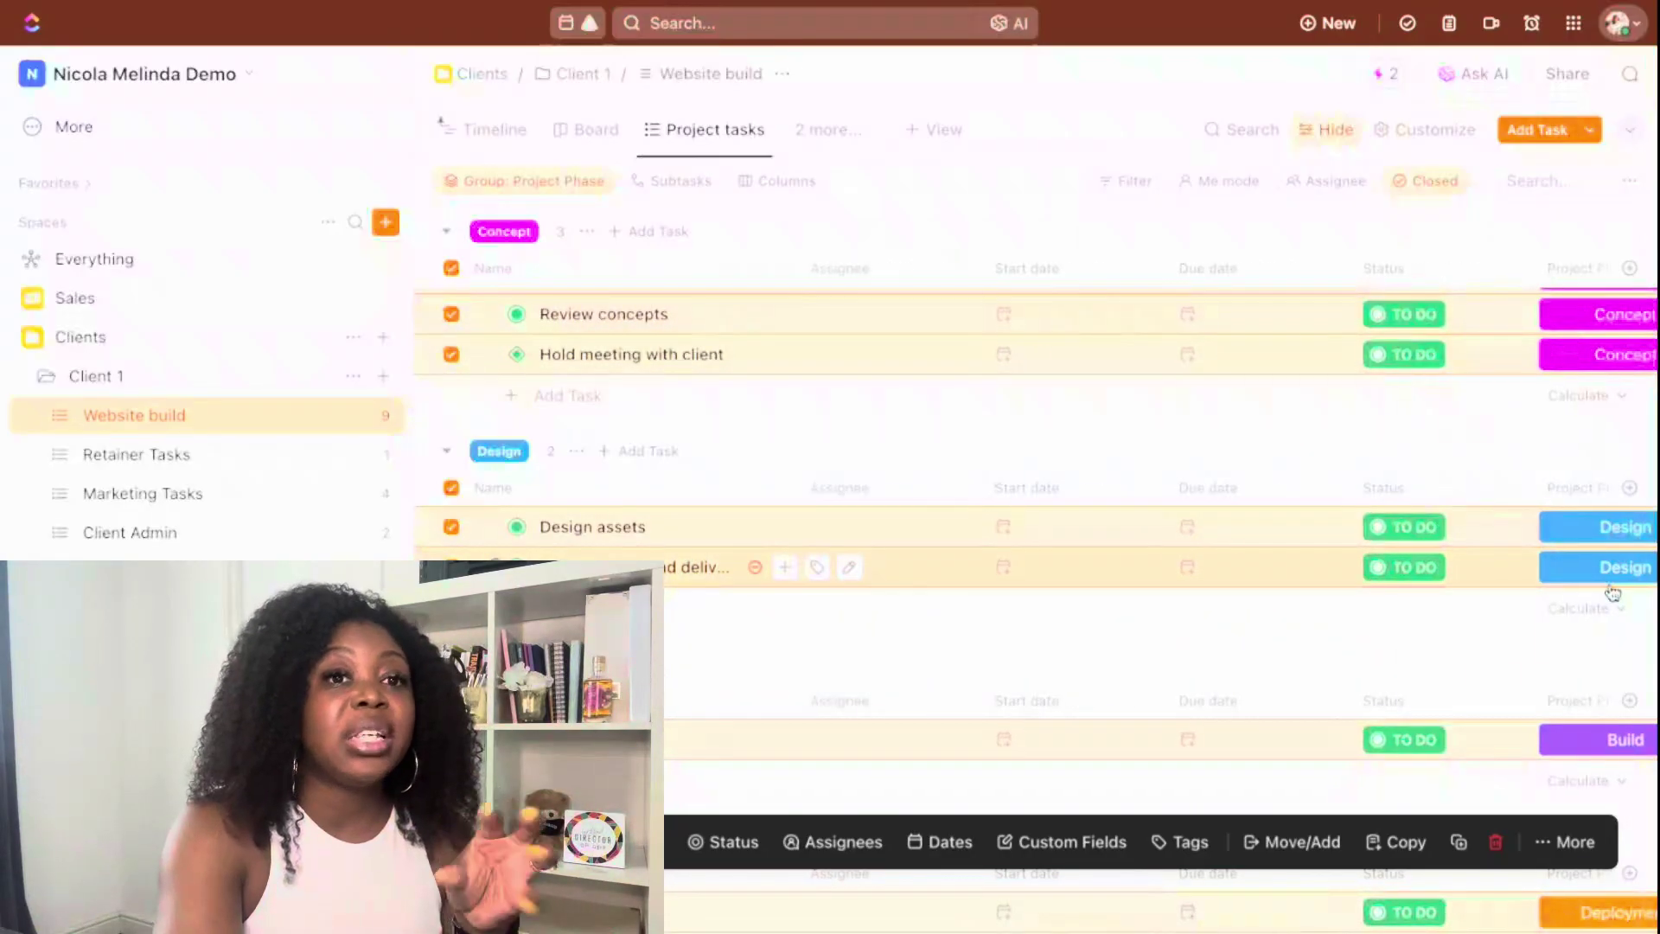
pyautogui.hscroll(-2, 1612, 593)
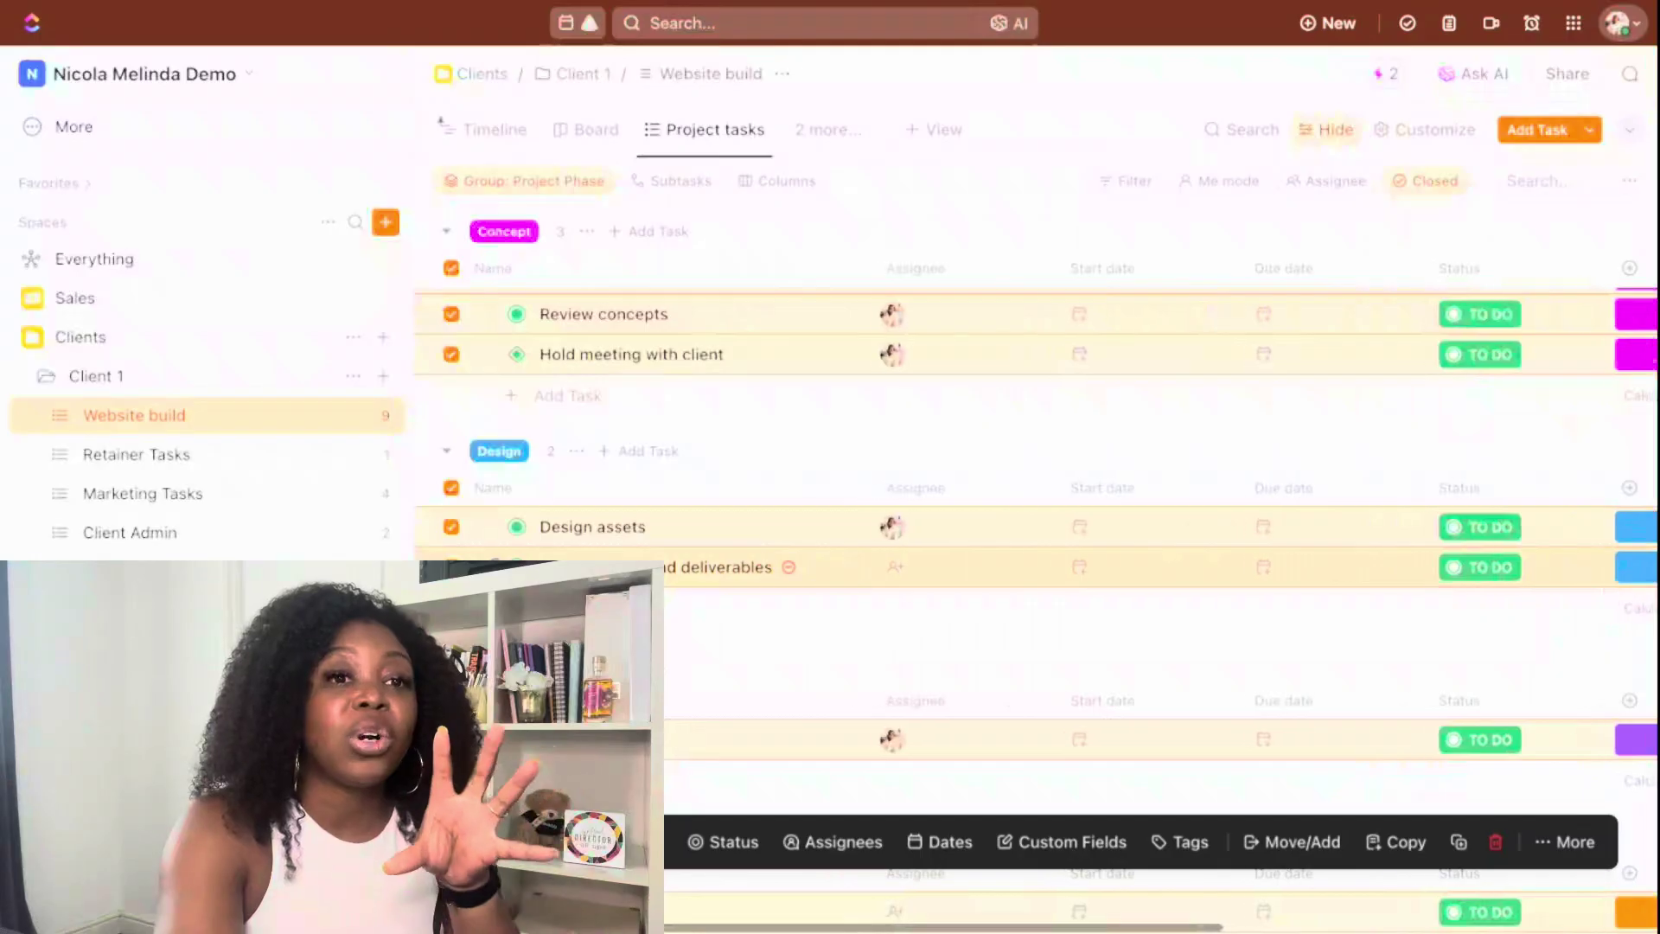
# Convert the selected tasks to subtasks of the Website build task
pyautogui.click(1565, 842)
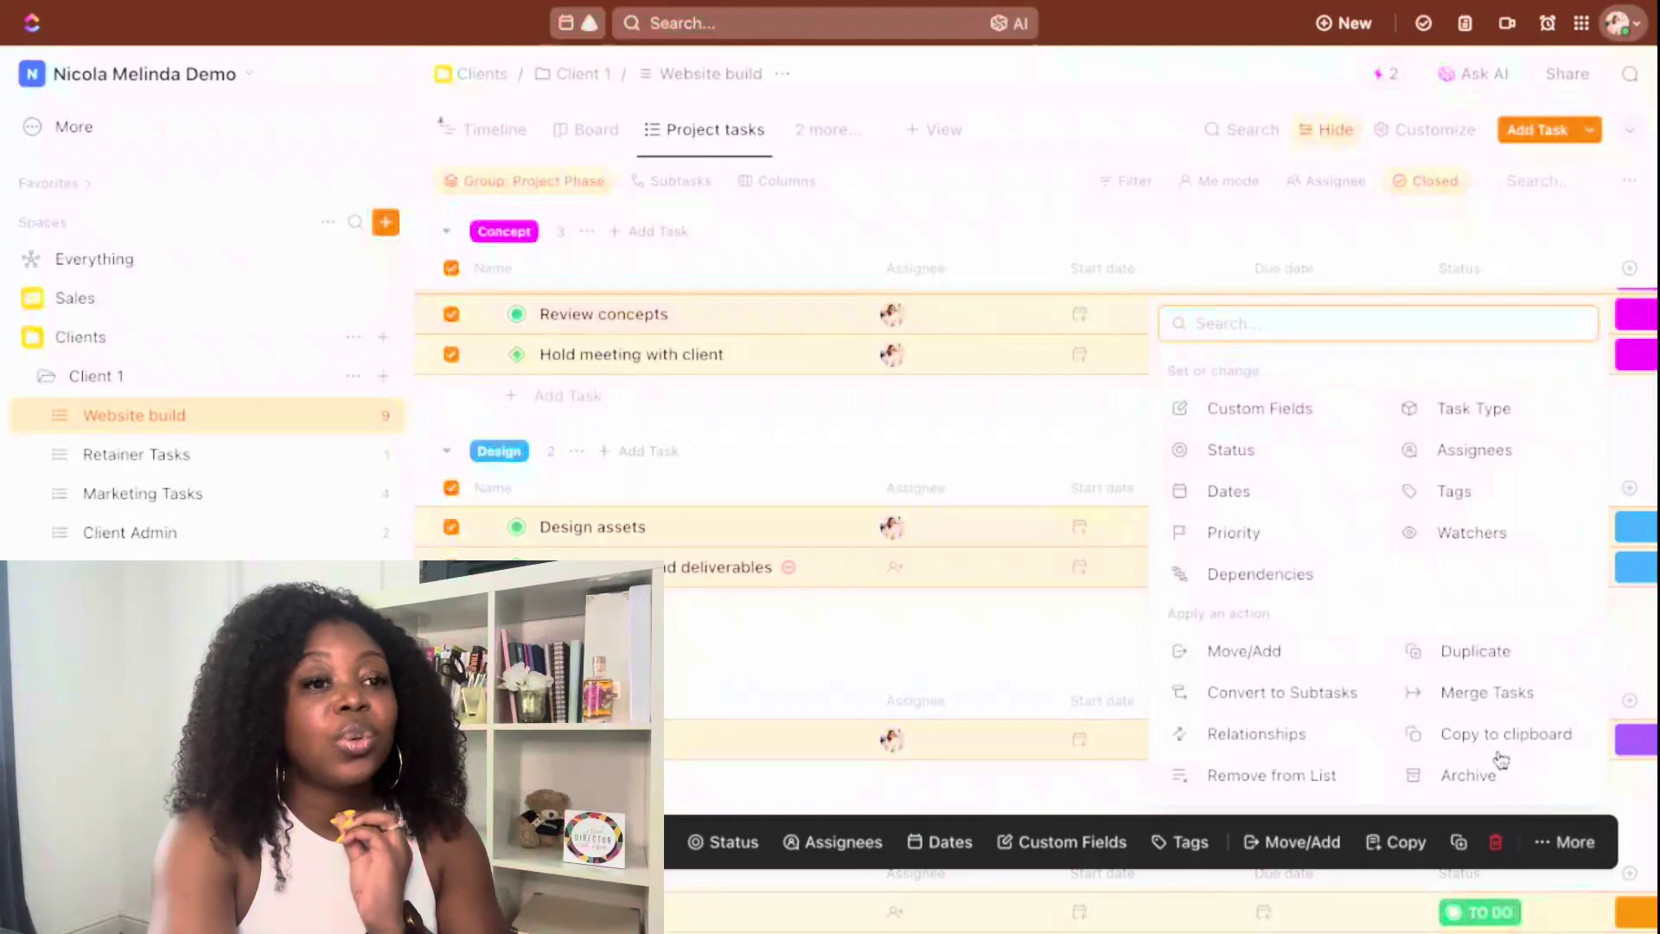
pyautogui.click(1251, 696)
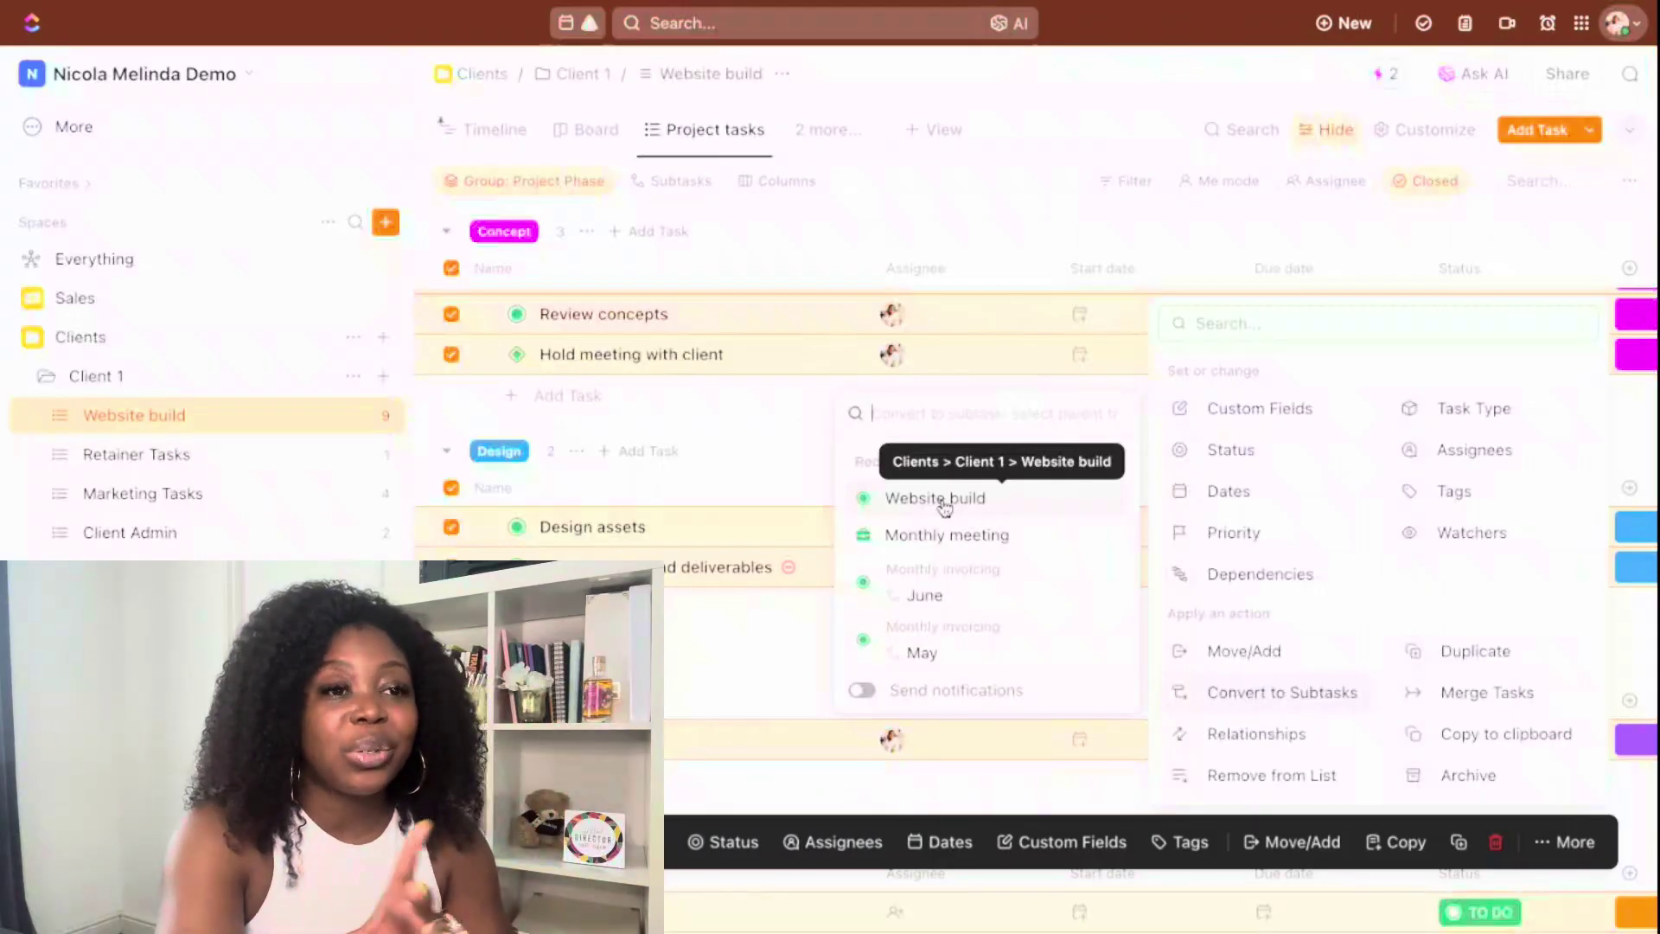
pyautogui.press('Return')
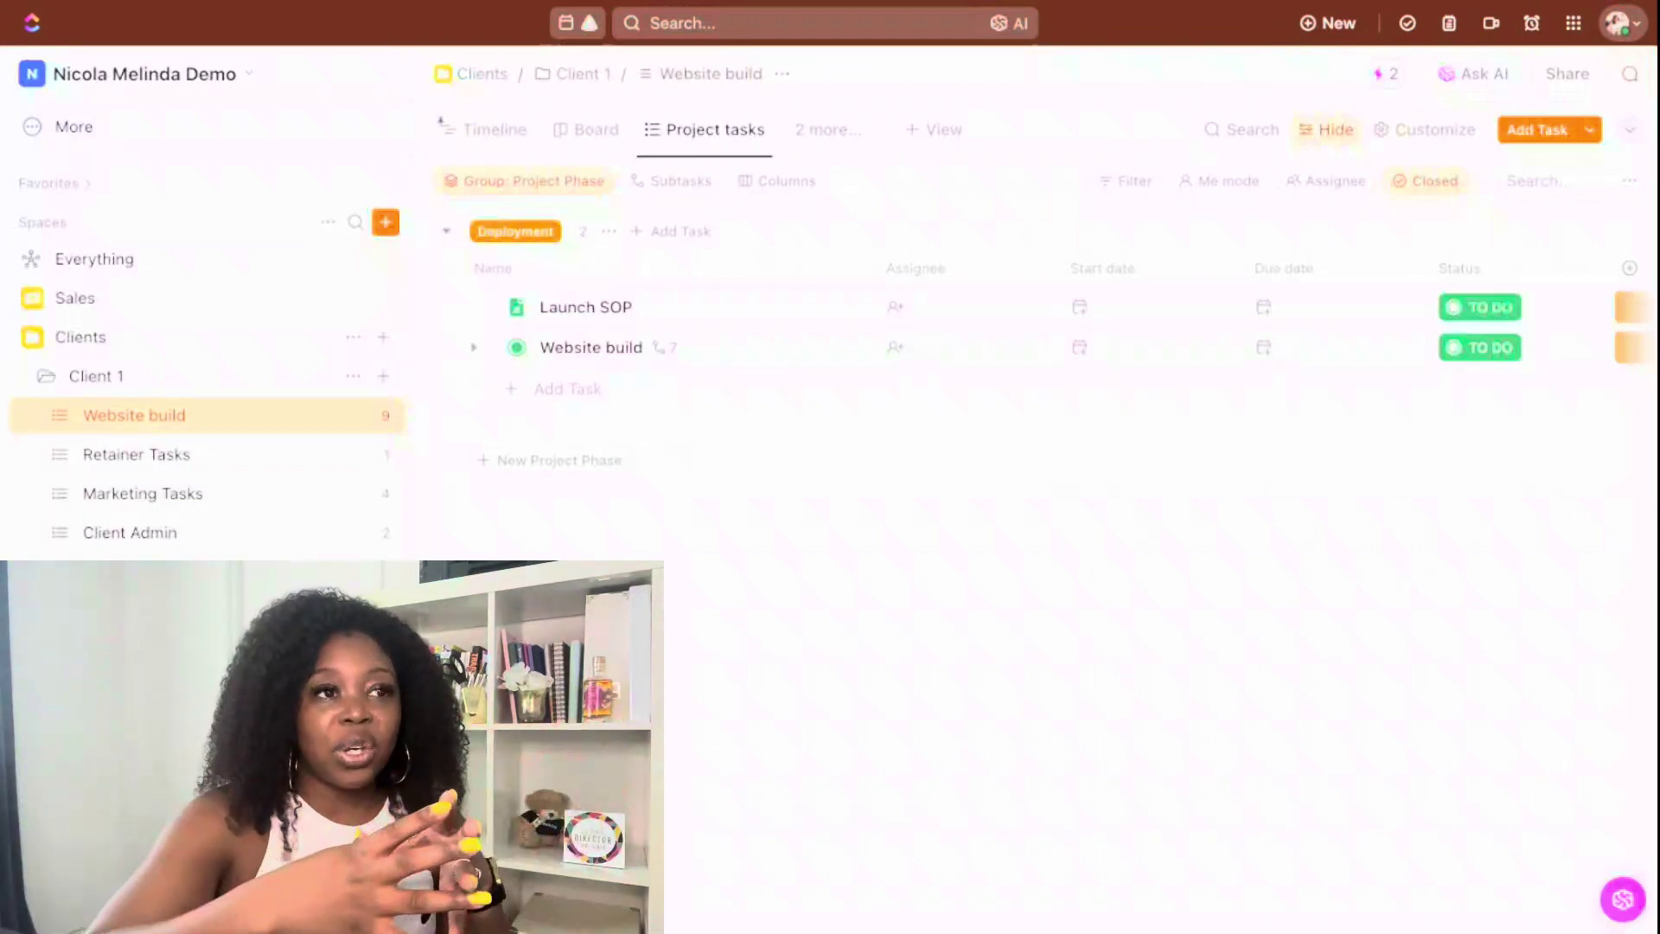
pyautogui.hscroll(5, 1038, 329)
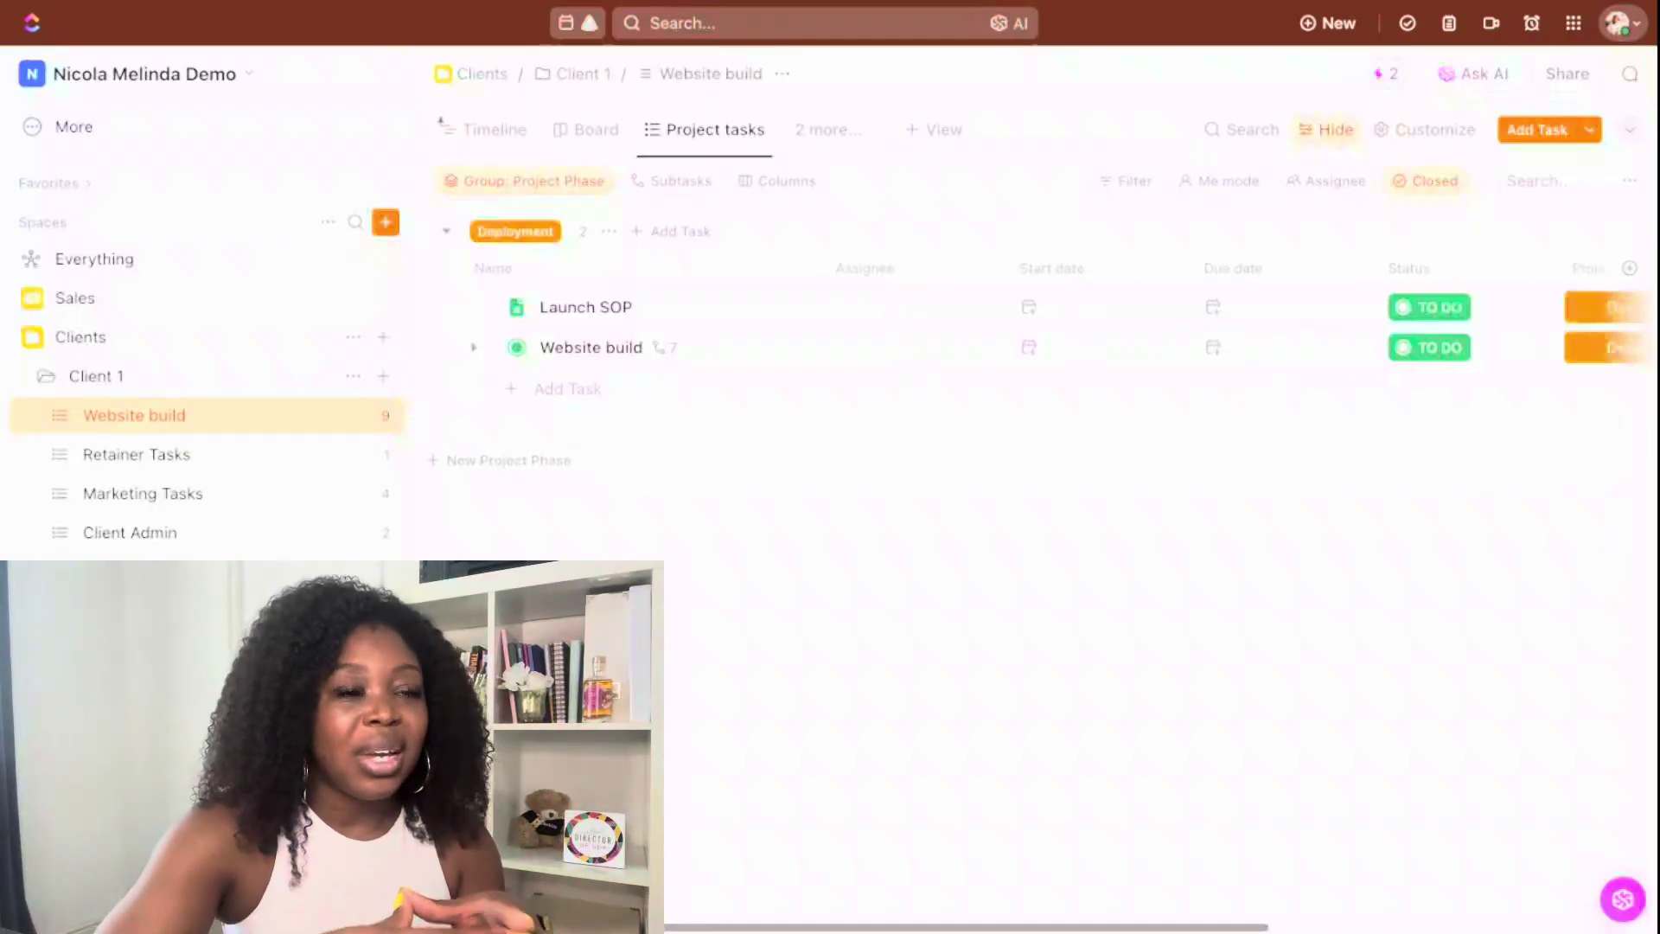
pyautogui.hscroll(-10, 907, 500)
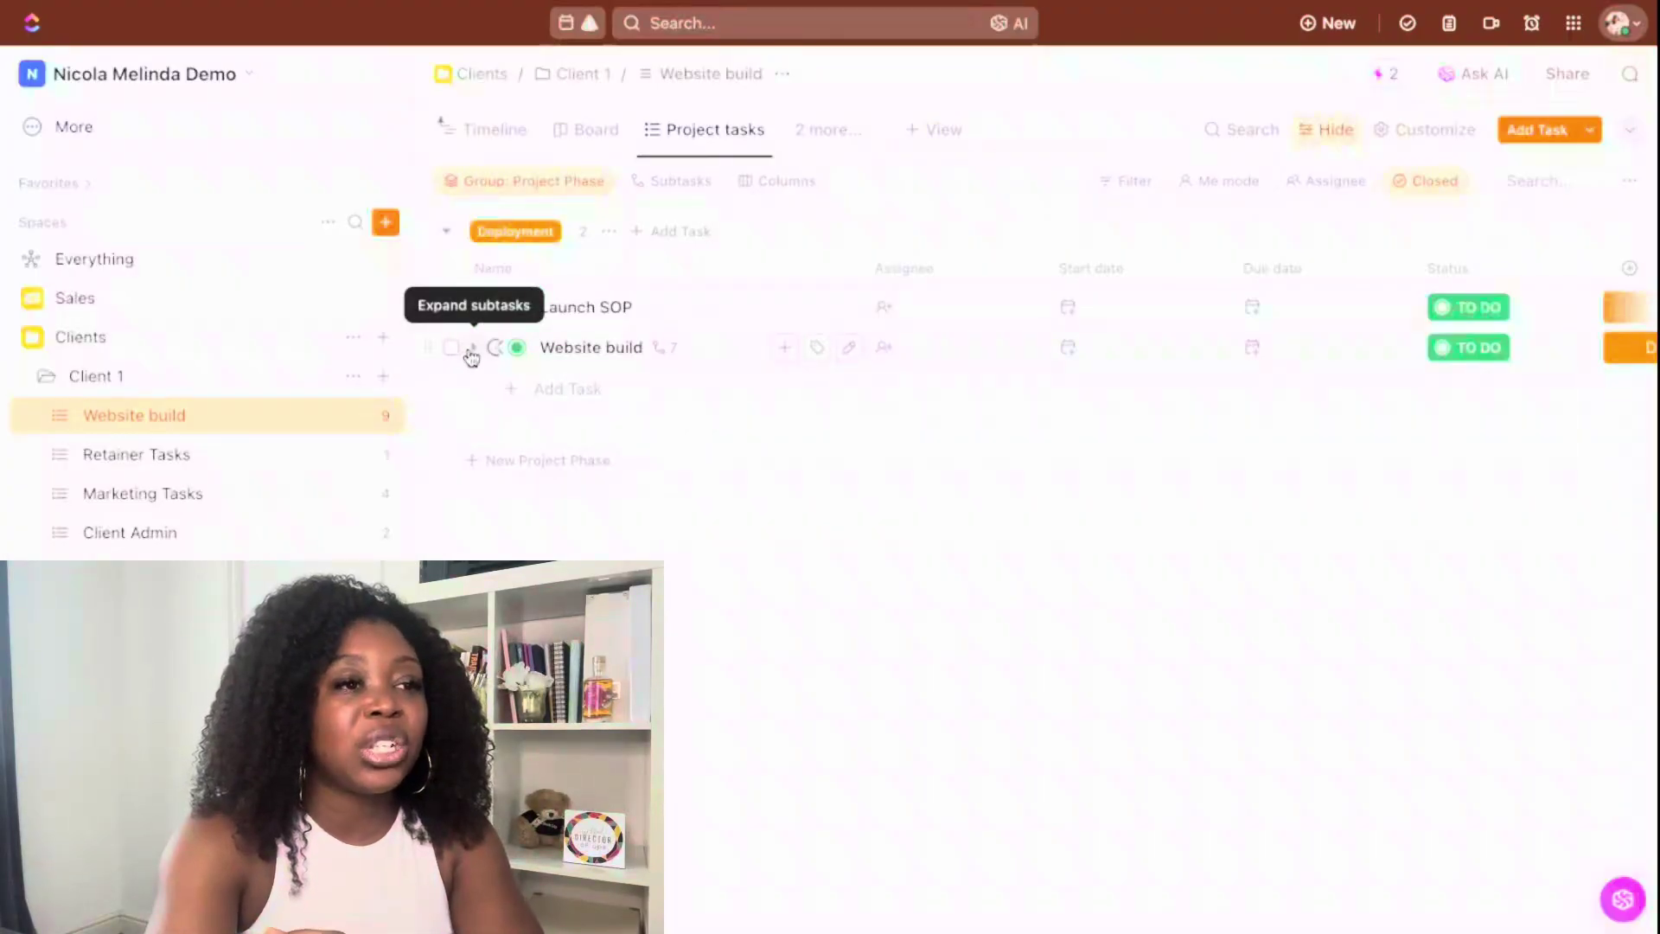
# Remove the Project Phase grouping from the task list and clear the Website build task's Project Phase value
pyautogui.click(510, 185)
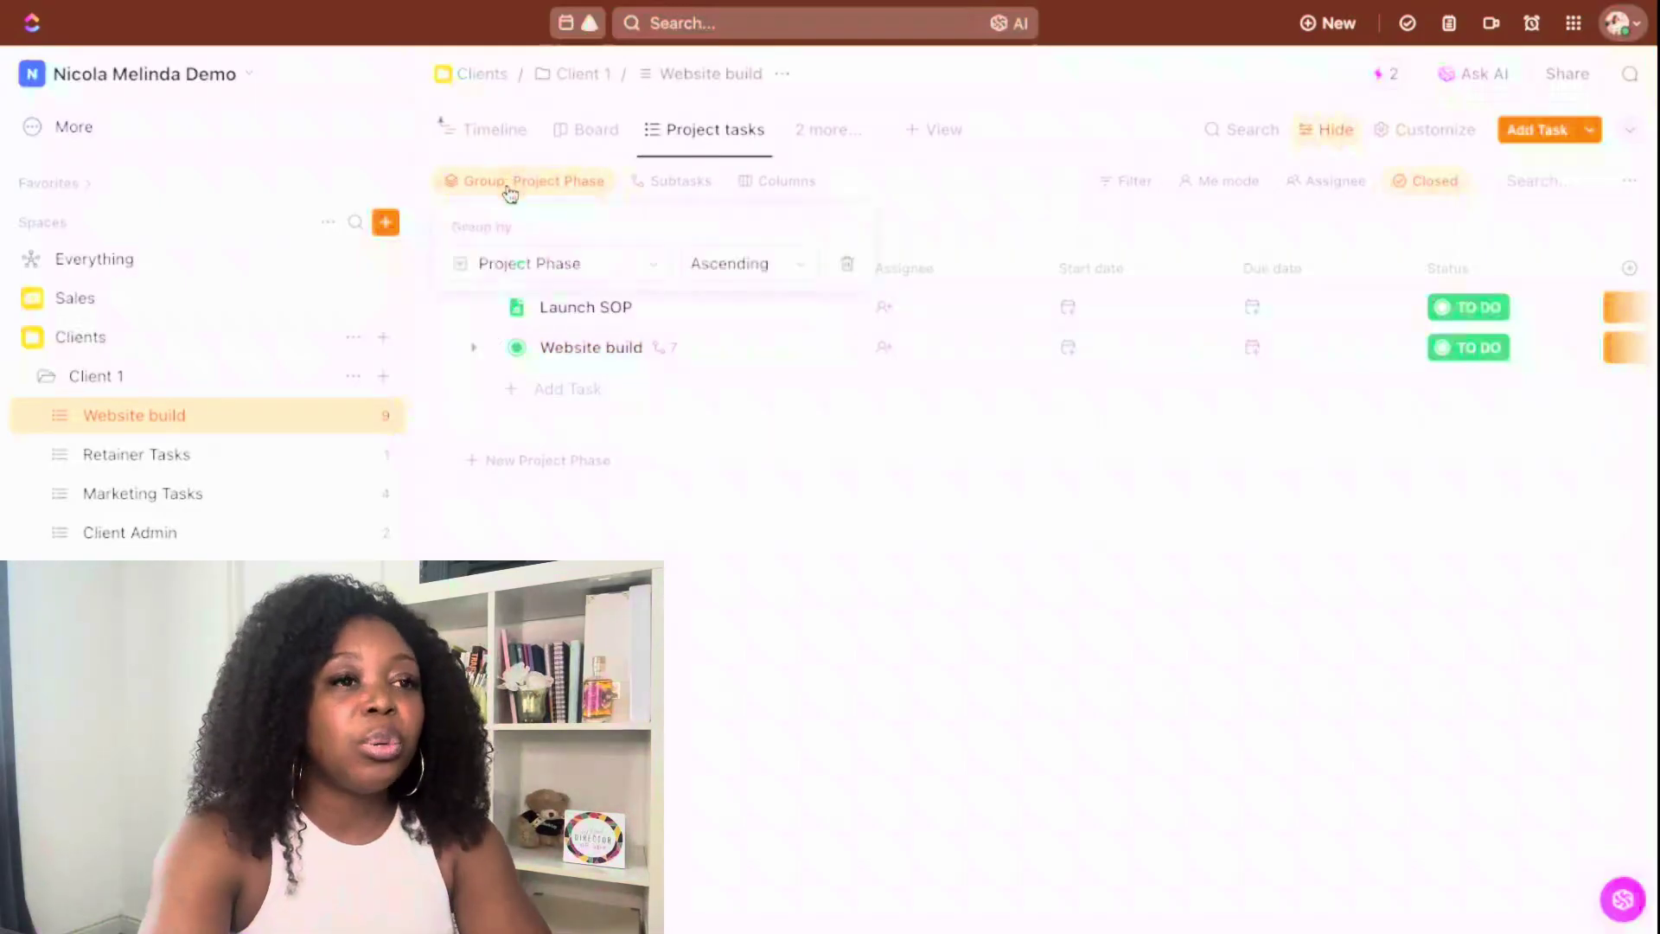
pyautogui.click(627, 270)
pyautogui.click(568, 327)
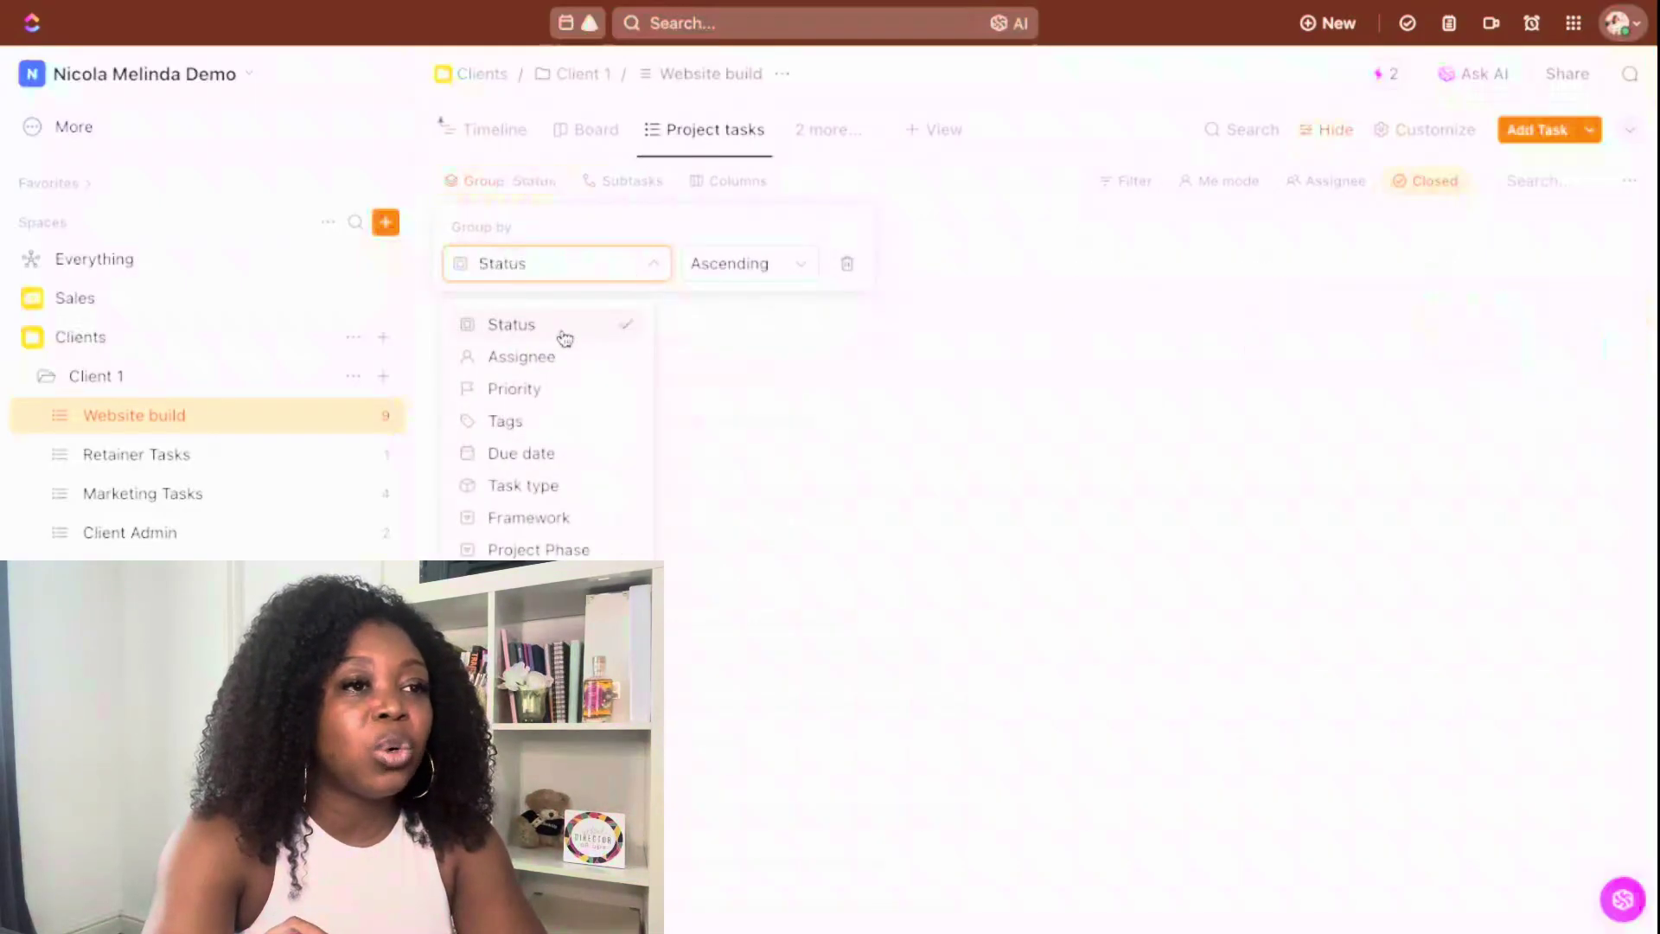
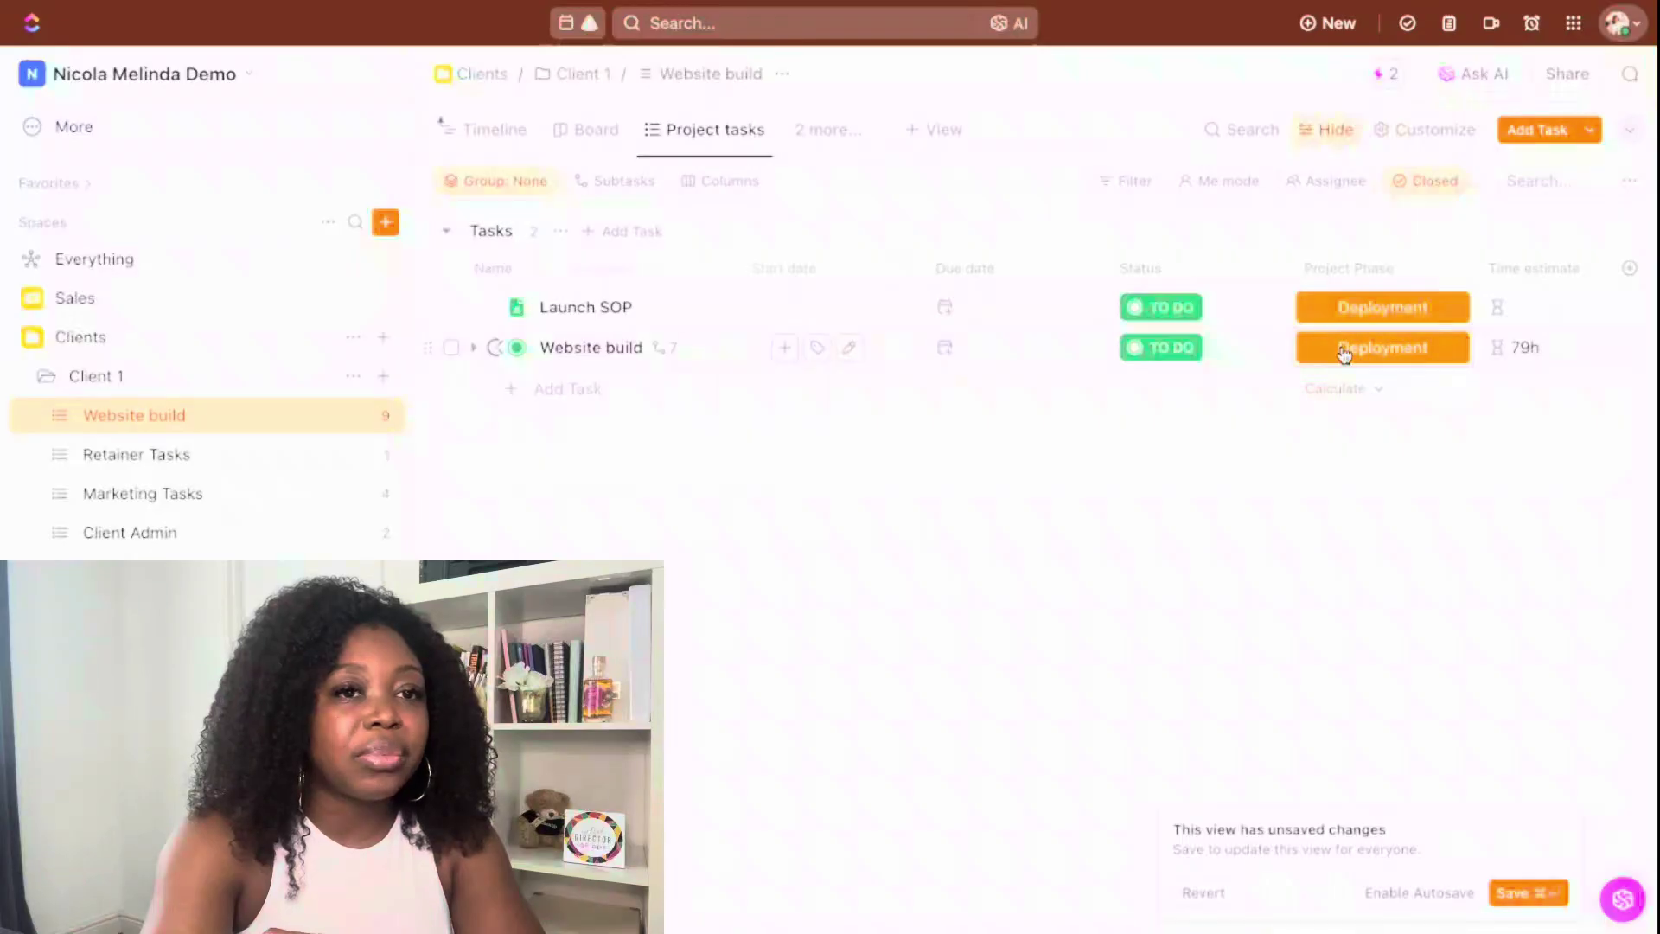
pyautogui.click(1344, 350)
pyautogui.press('Escape')
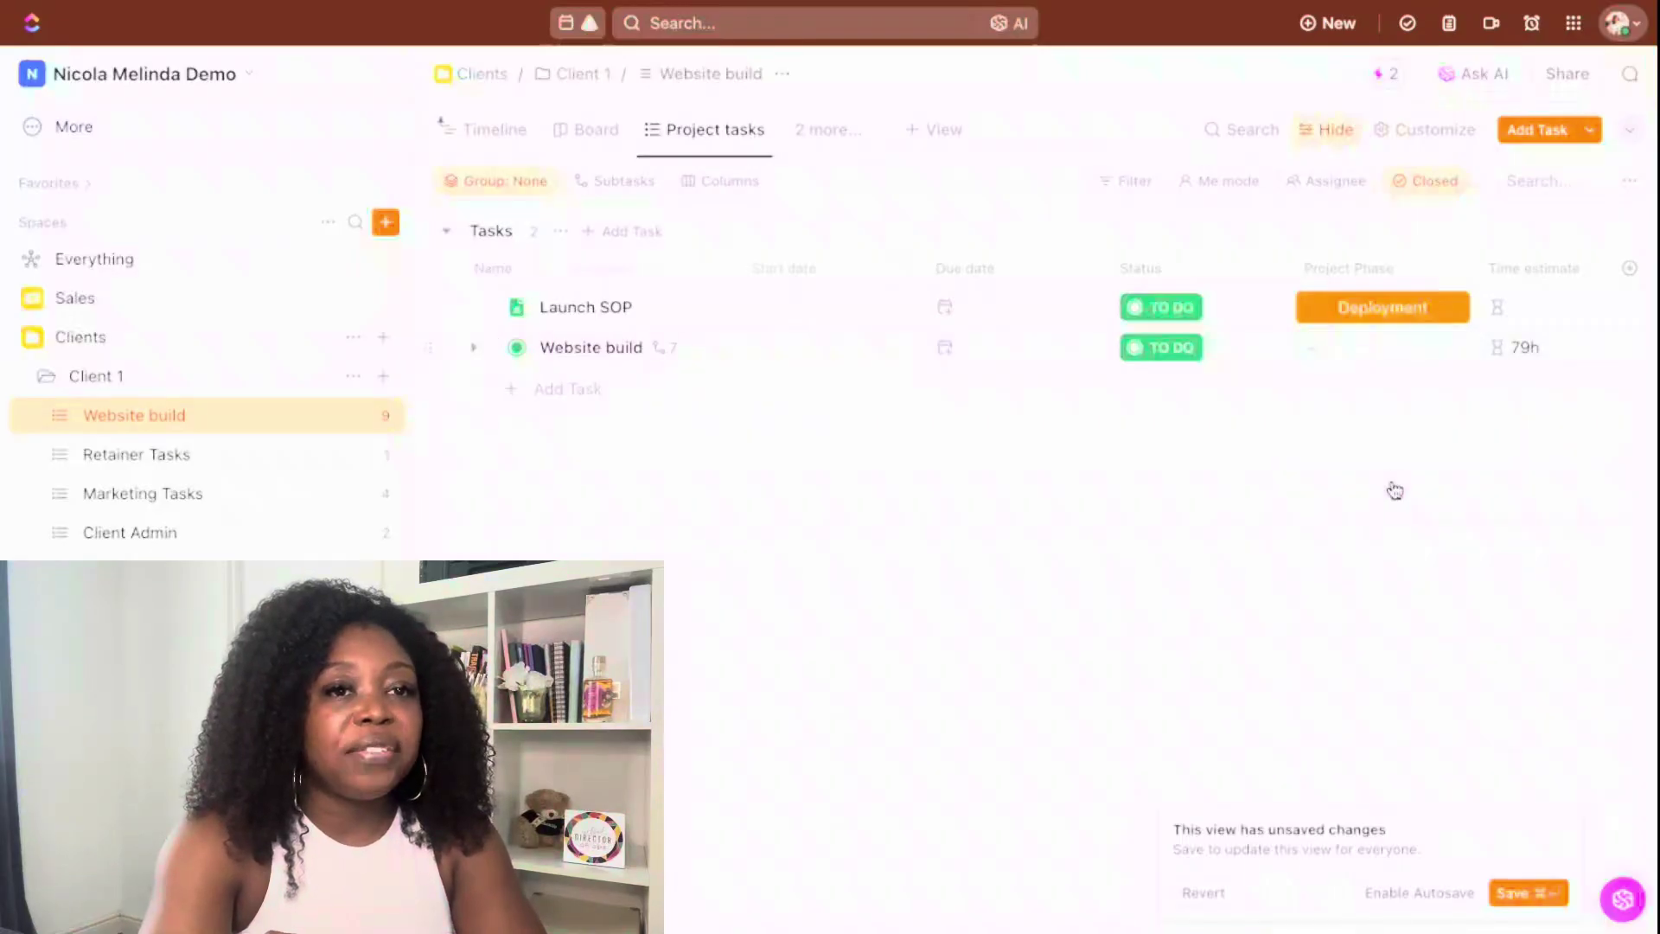
# Expand the Website build task and examine its subtasks' statuses, Project Phase values and time estimates
pyautogui.hscroll(-5, 1401, 366)
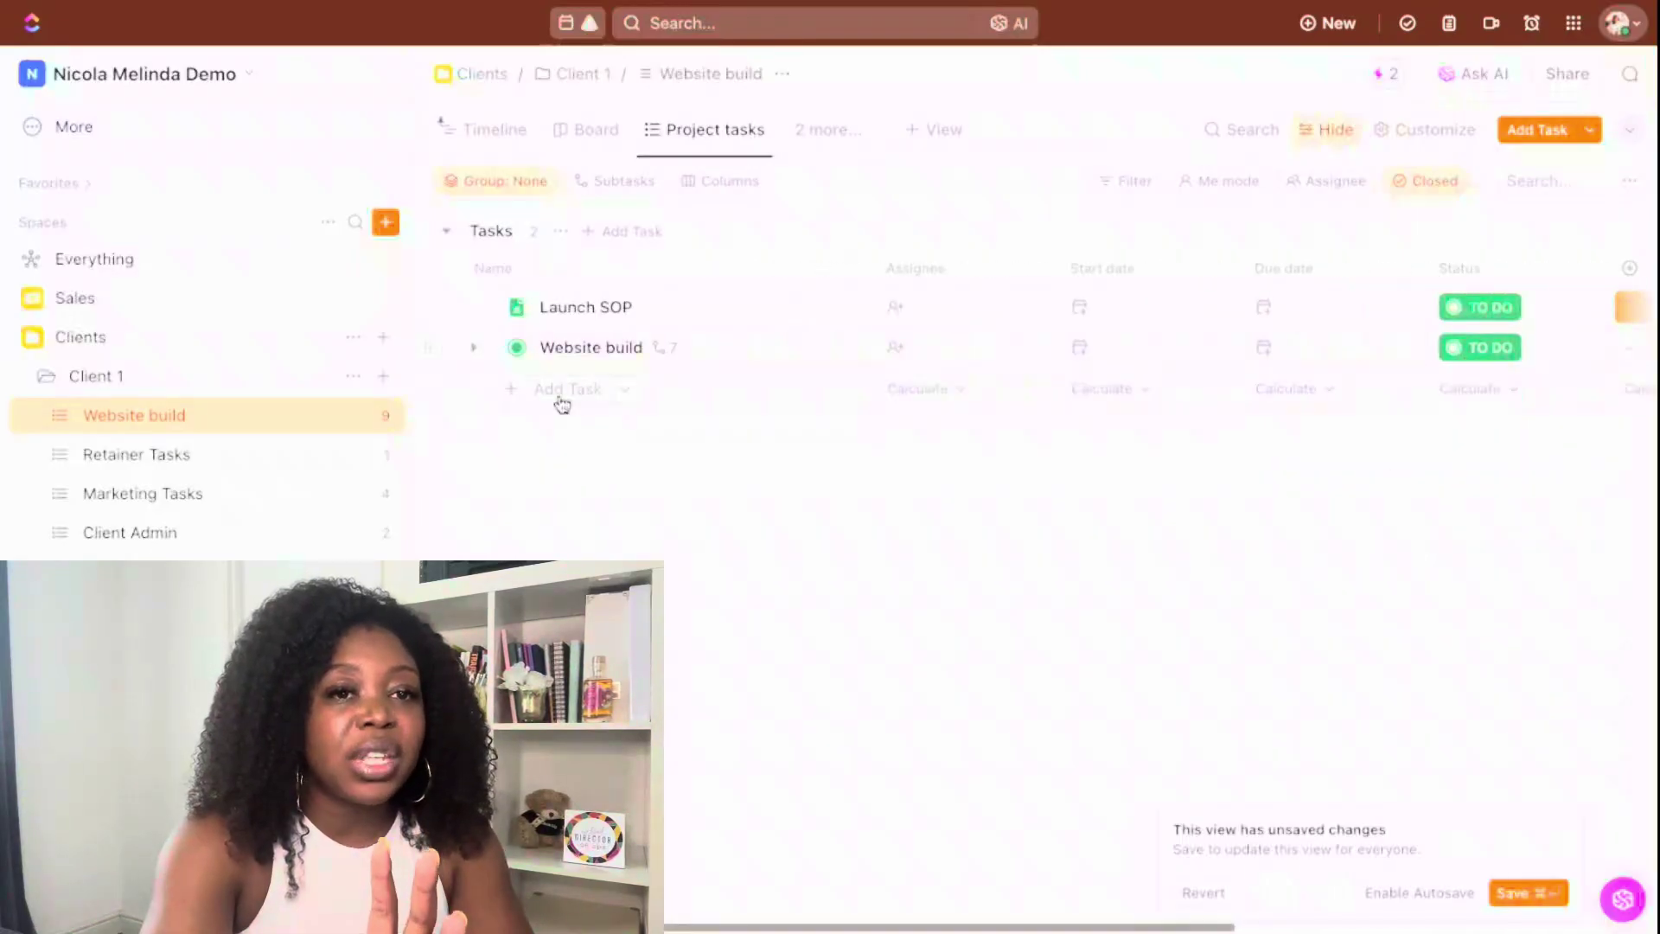
pyautogui.click(474, 350)
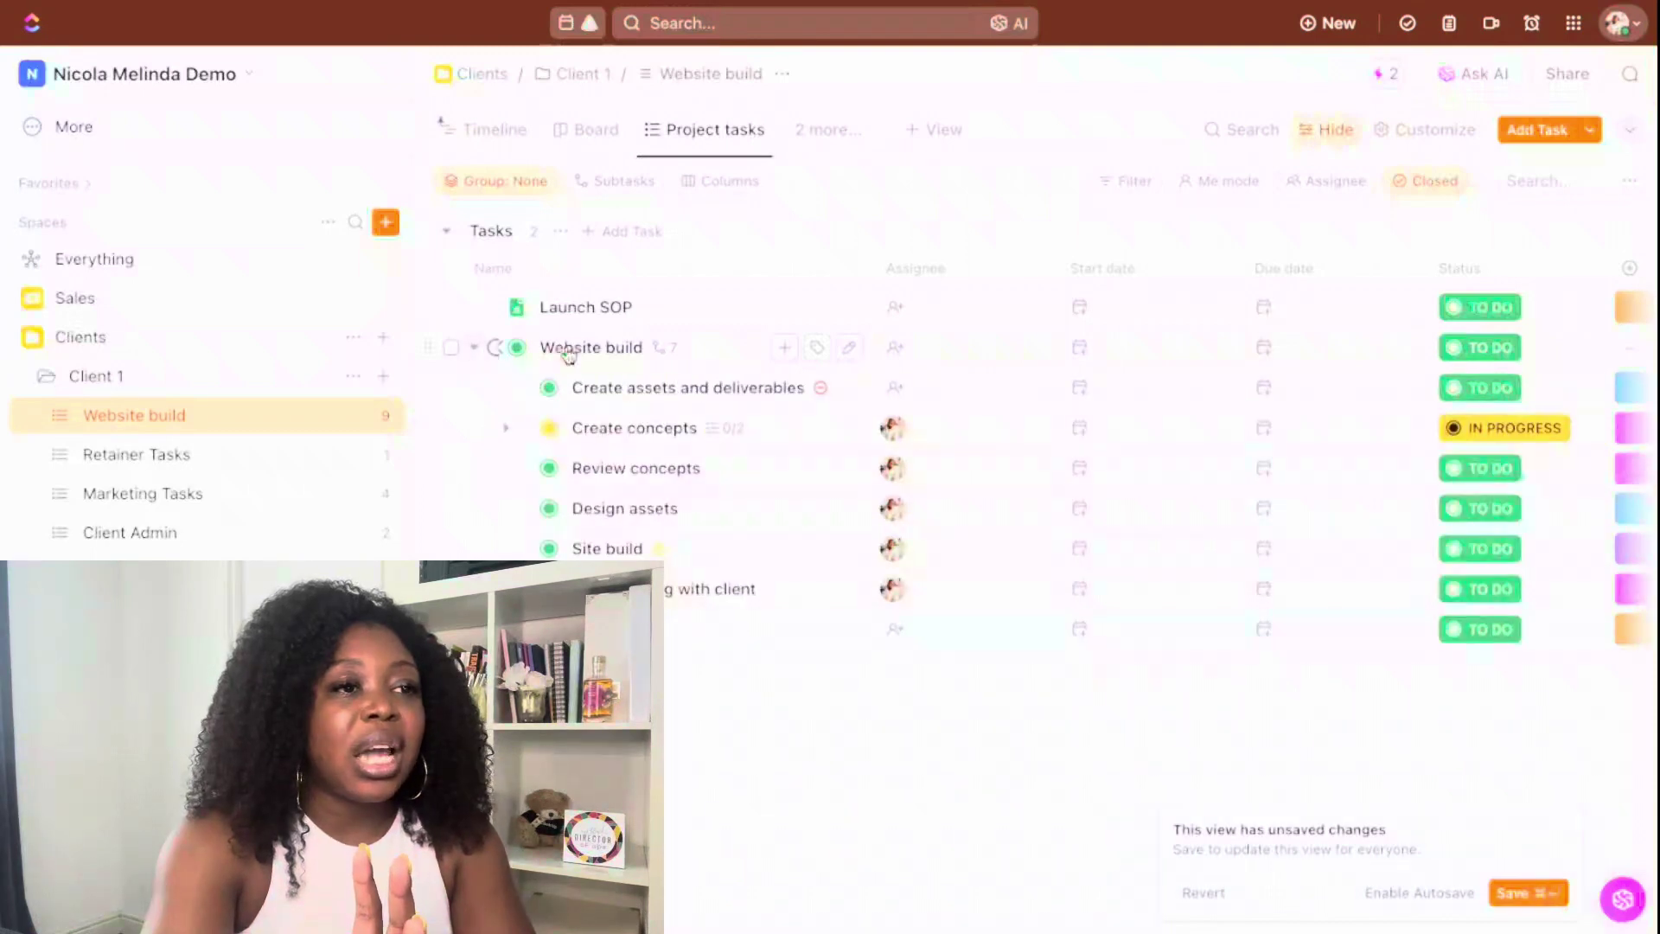
pyautogui.hscroll(2, 648, 579)
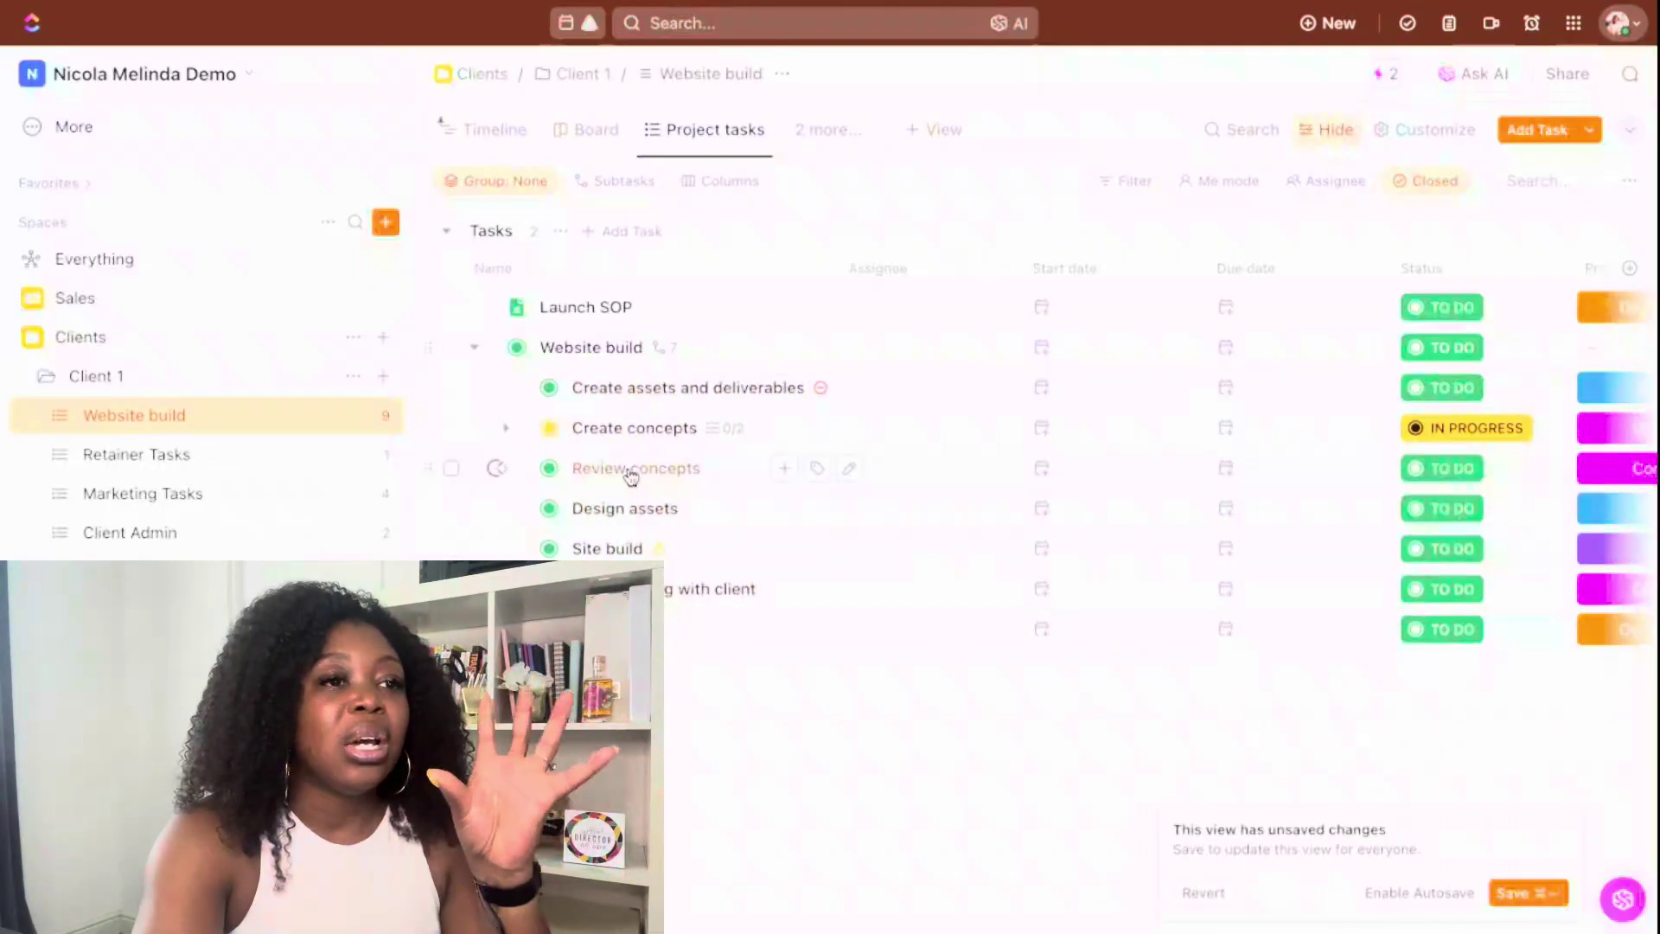
pyautogui.hscroll(5, 610, 545)
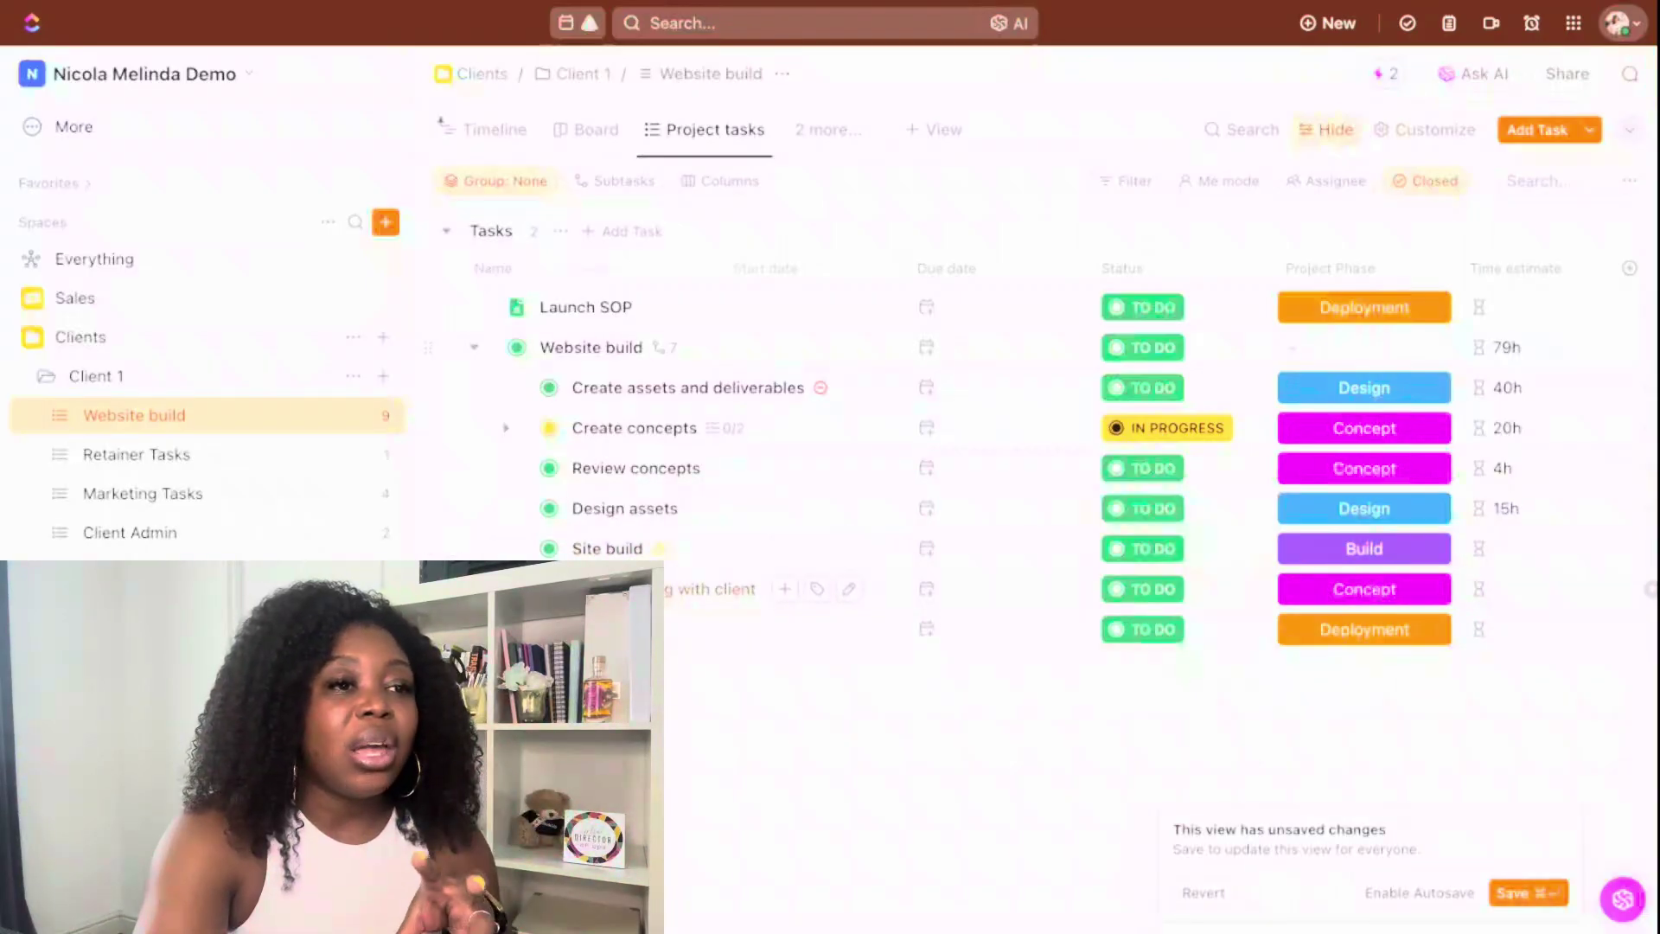
pyautogui.hscroll(-3, 1084, 596)
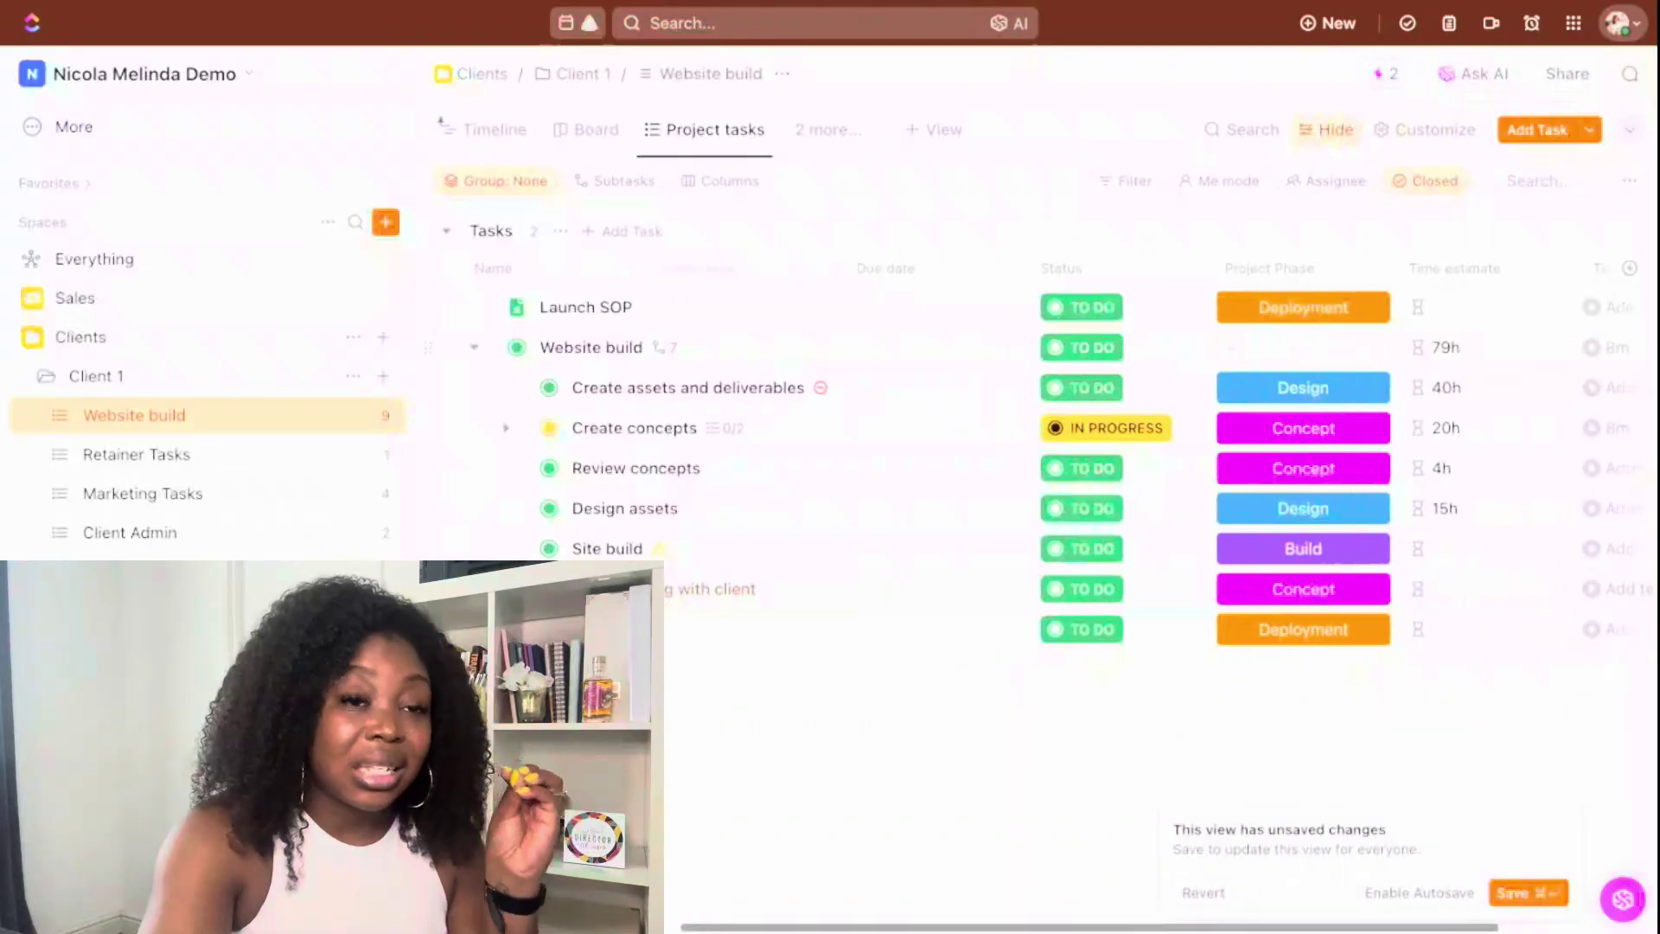
pyautogui.hscroll(-1, 1084, 596)
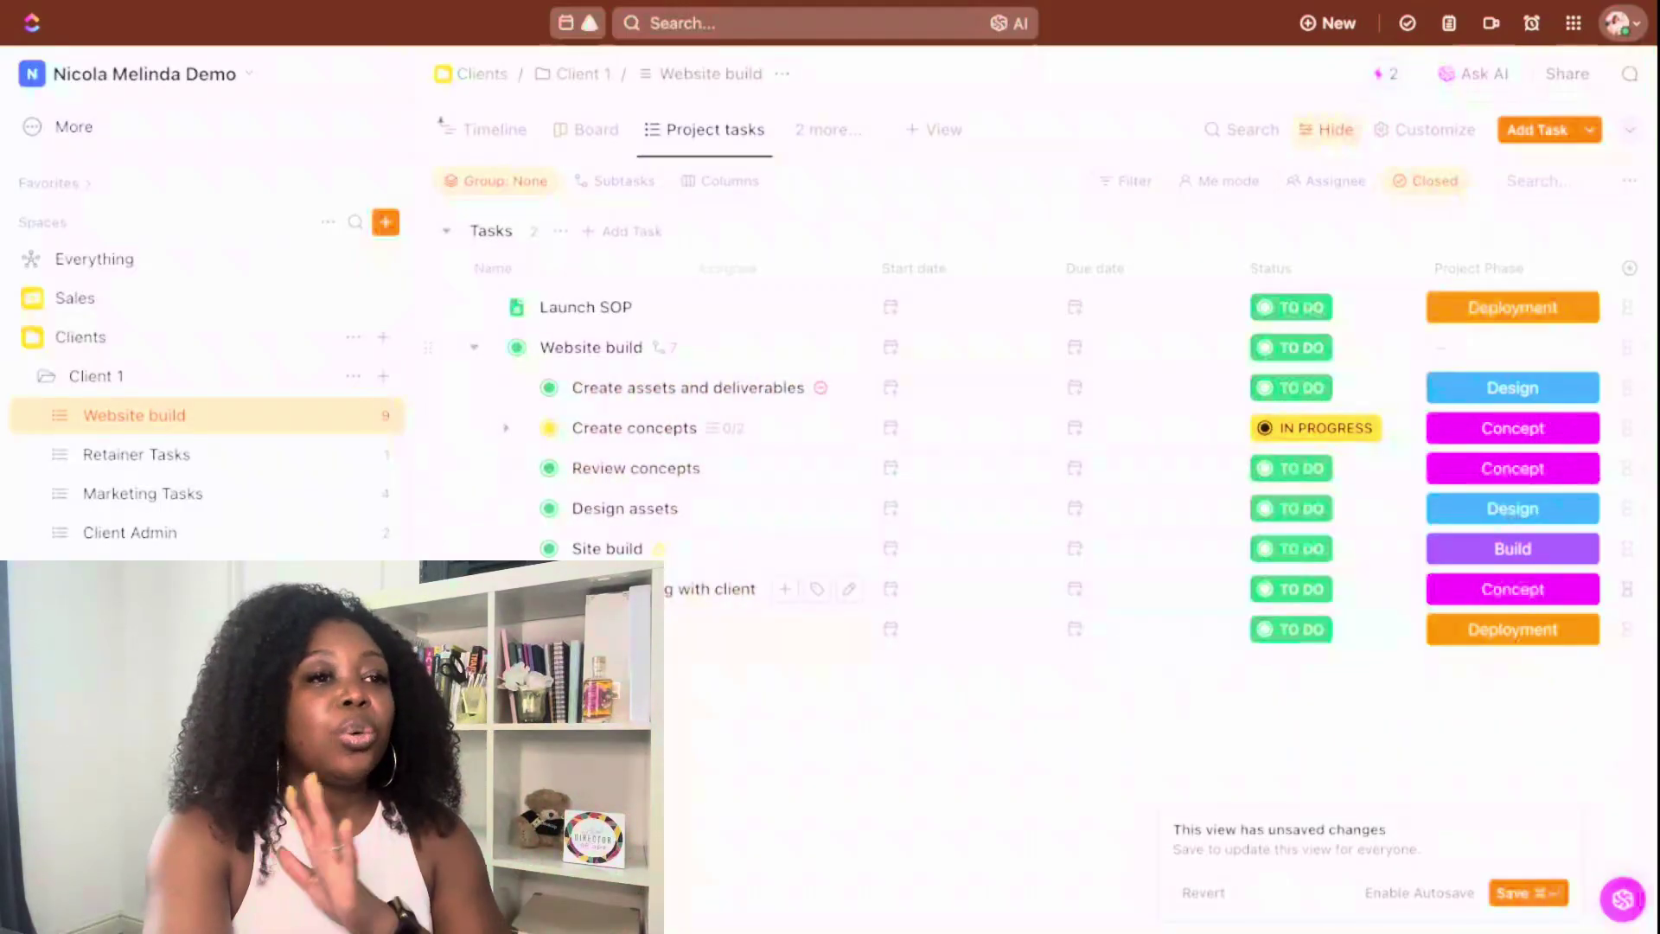
pyautogui.hscroll(3, 1037, 466)
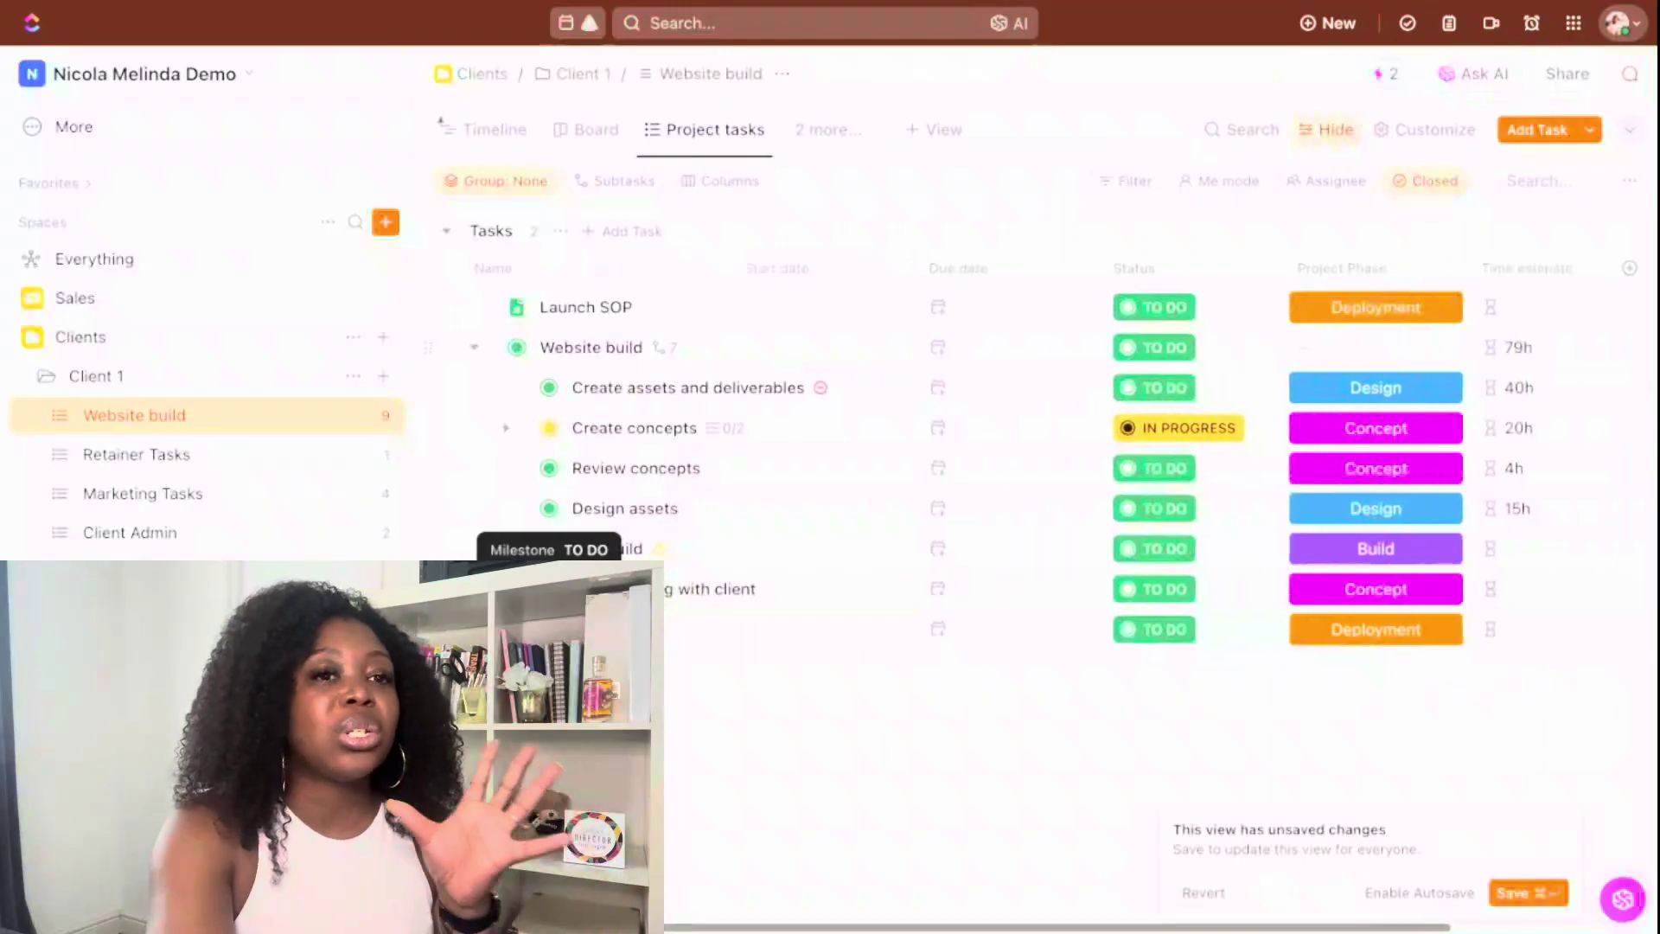
pyautogui.hscroll(2, 1137, 507)
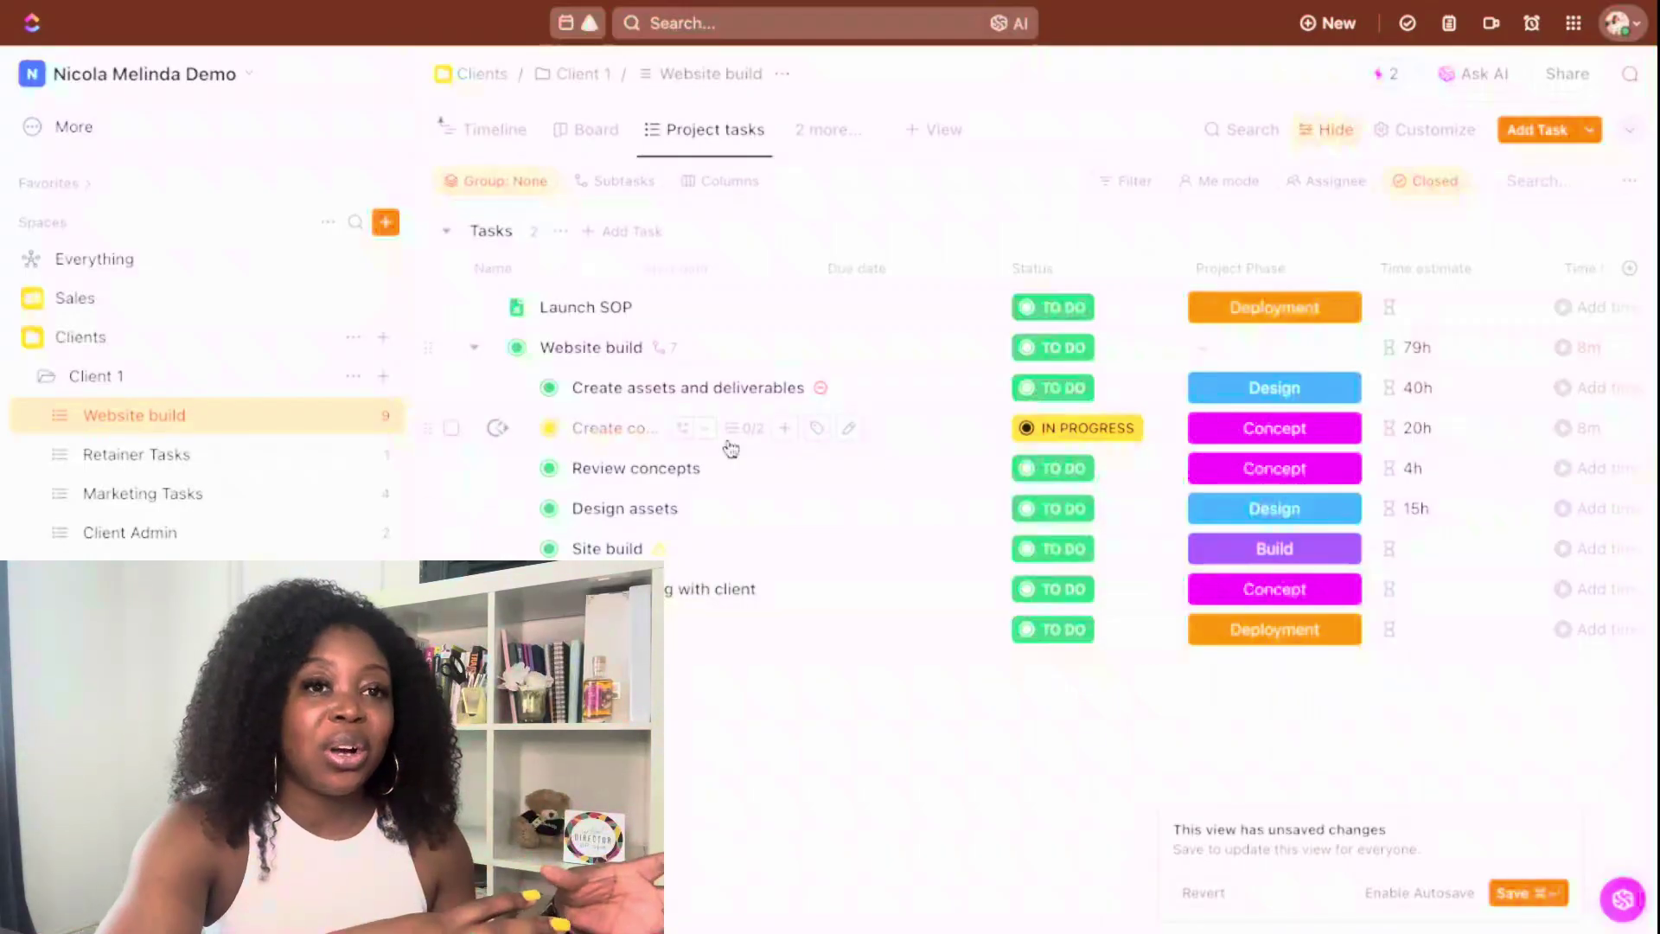
# Collapse the Website build subtasks to check the parent's rolled-up time estimate and tracked time, and expand them again
pyautogui.click(475, 348)
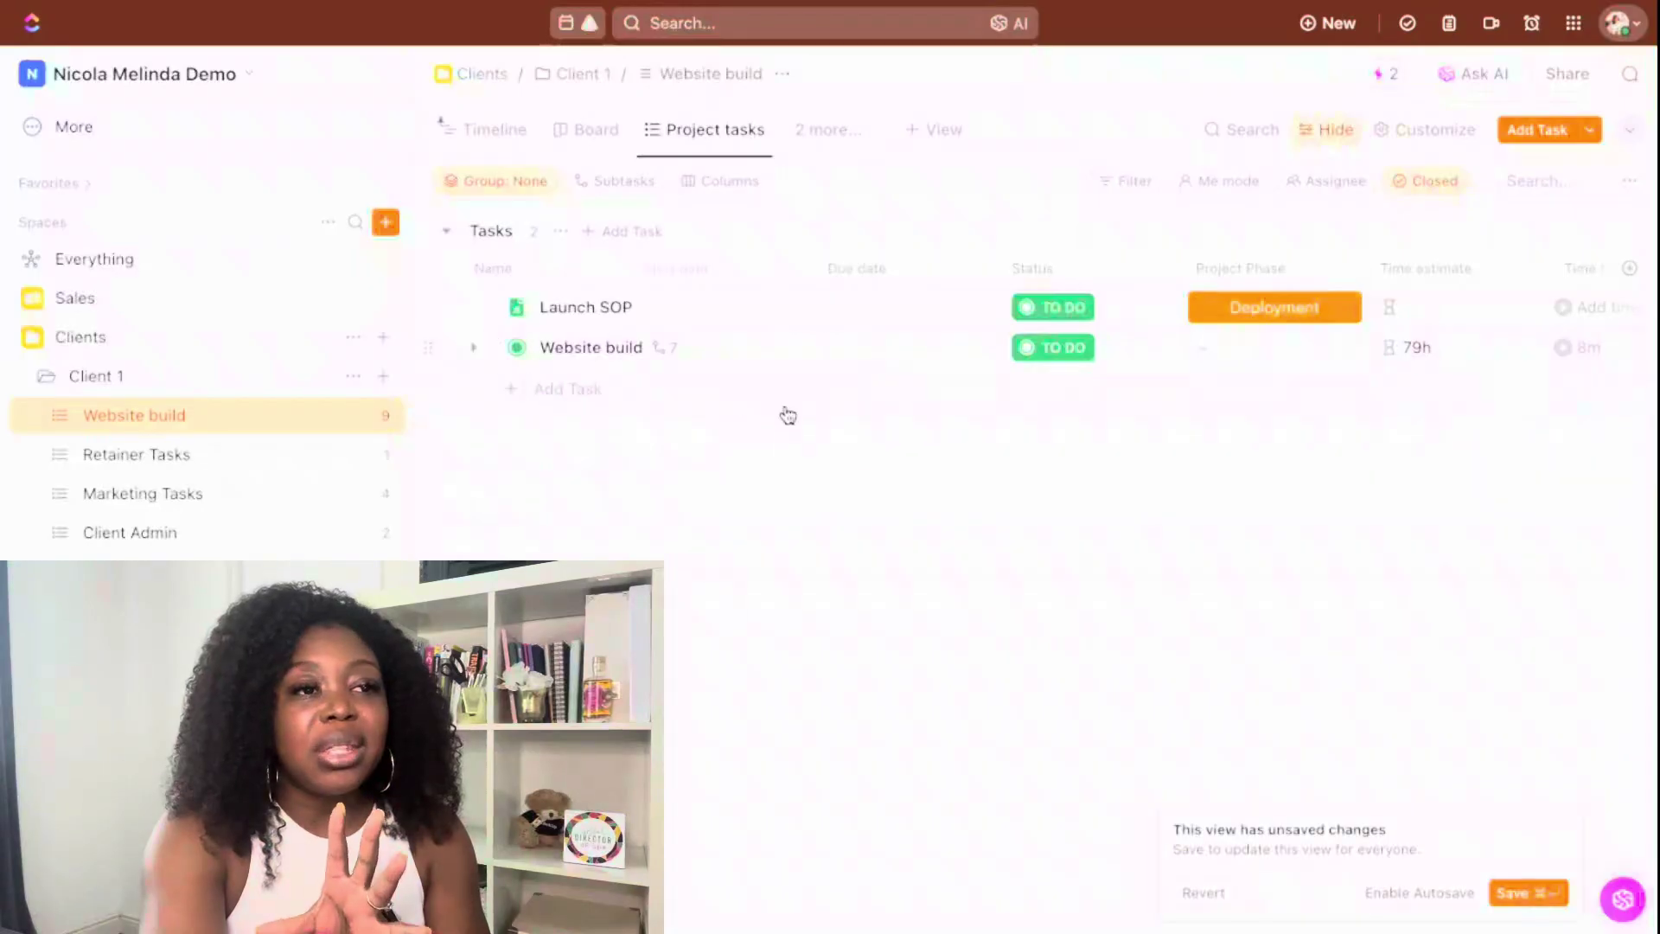
pyautogui.hscroll(3, 810, 425)
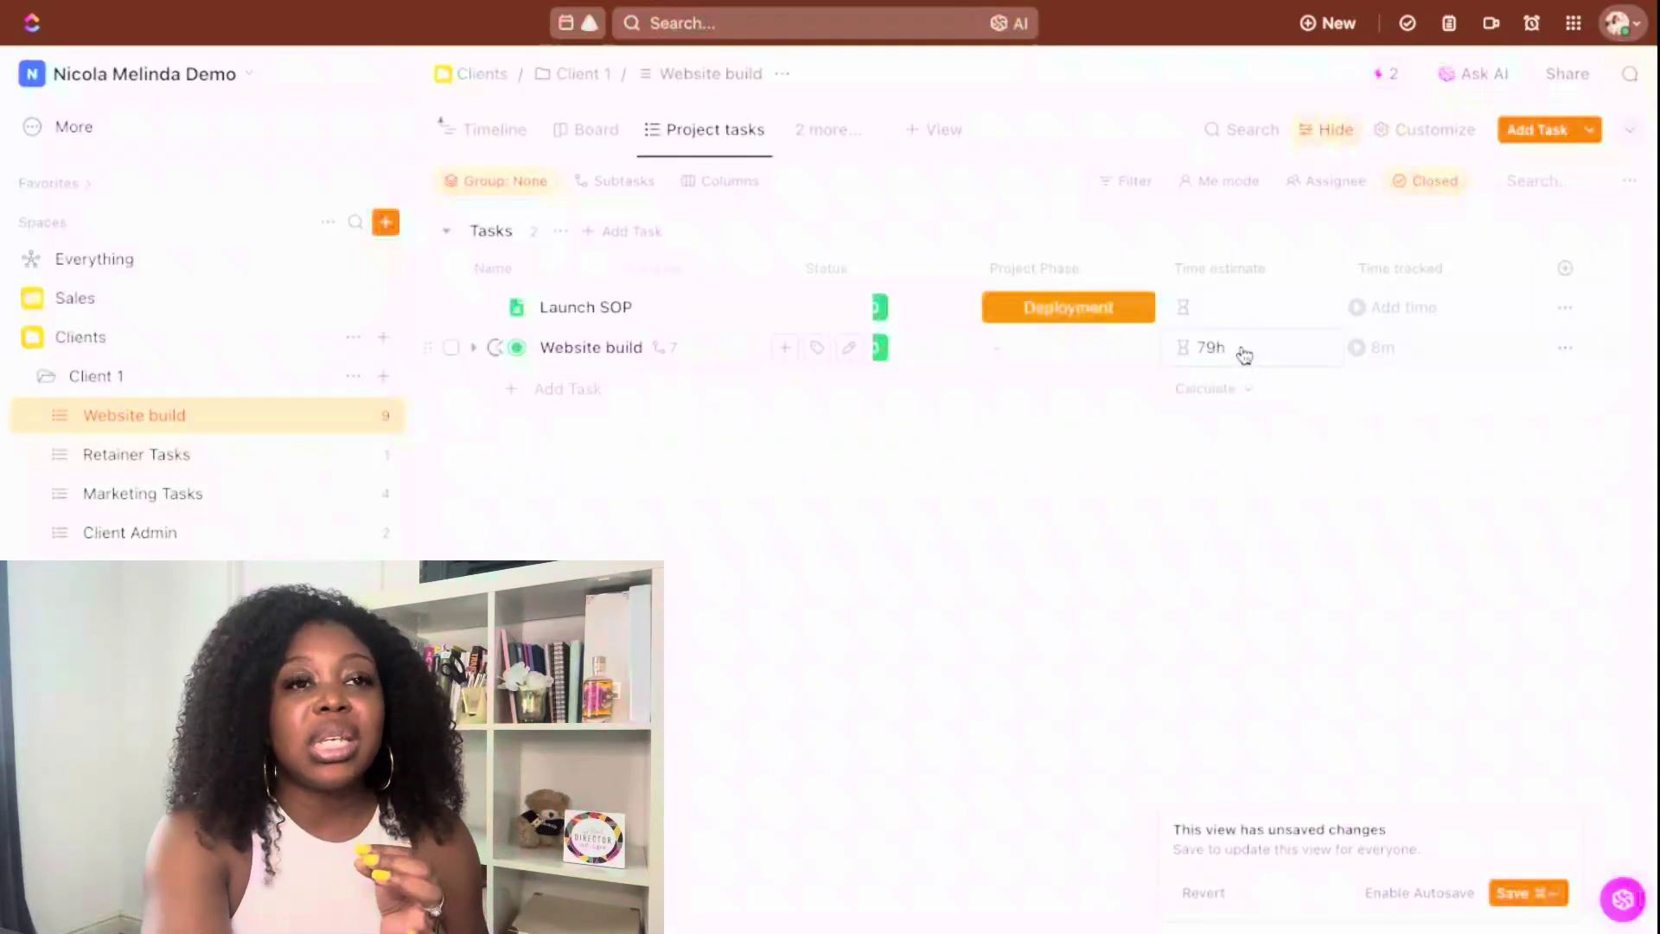
pyautogui.click(474, 347)
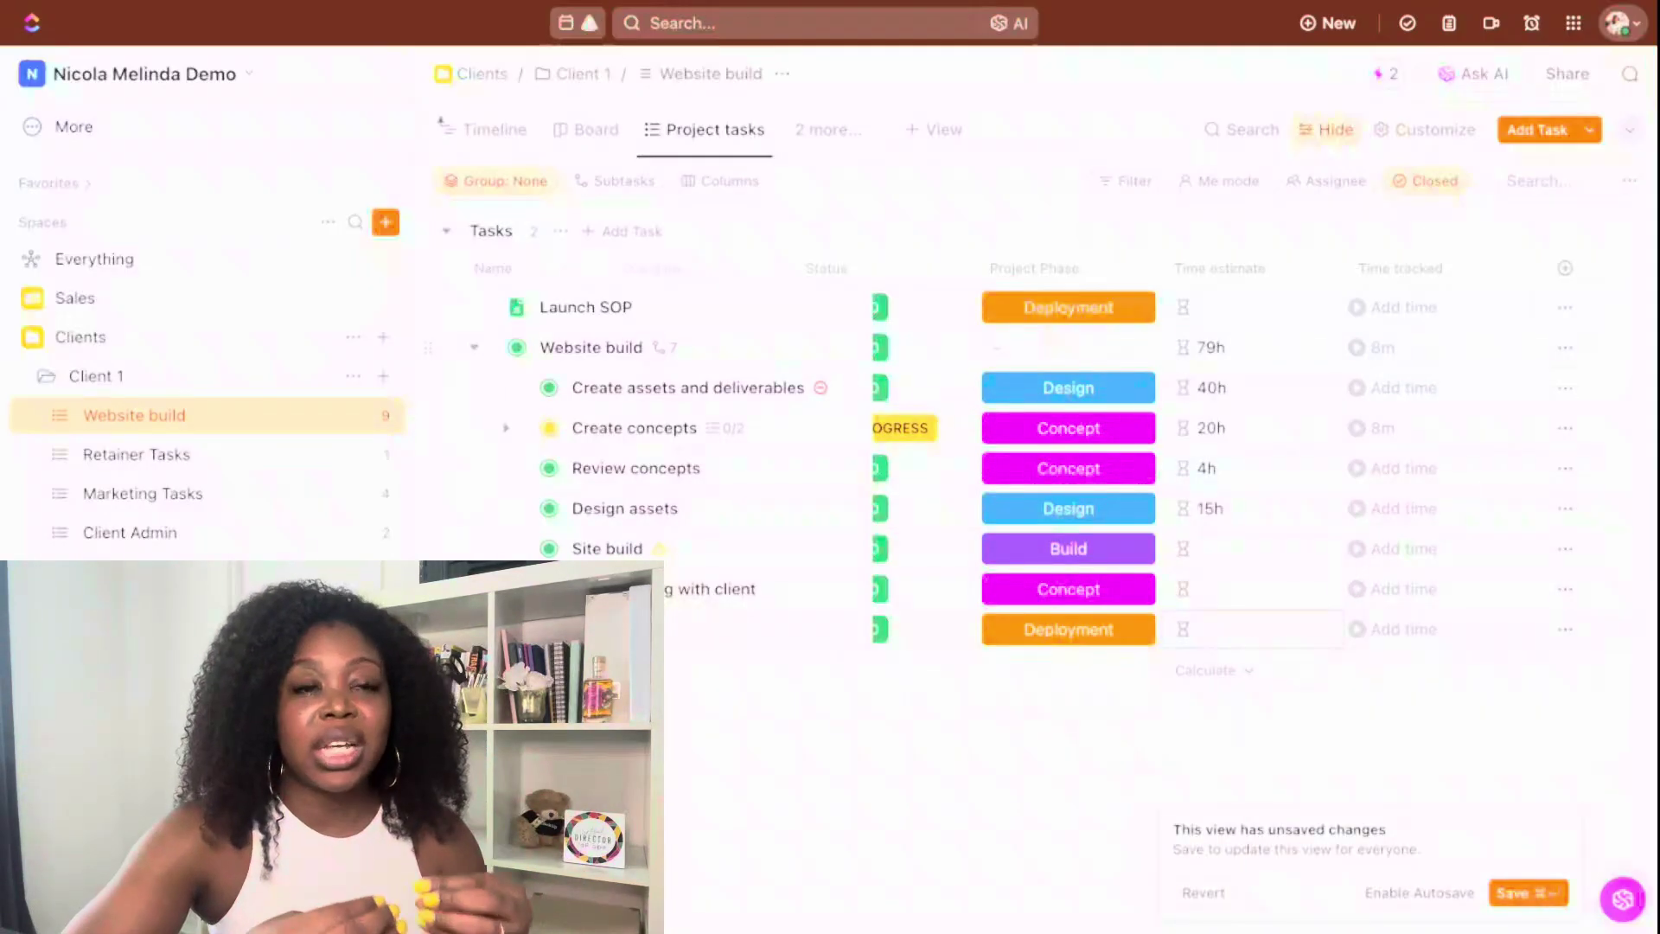
# Search the workspace's ClickApps for "time", examine the Time Estimates Rollup setting and return to the Website build list
pyautogui.click(233, 78)
pyautogui.click(1572, 22)
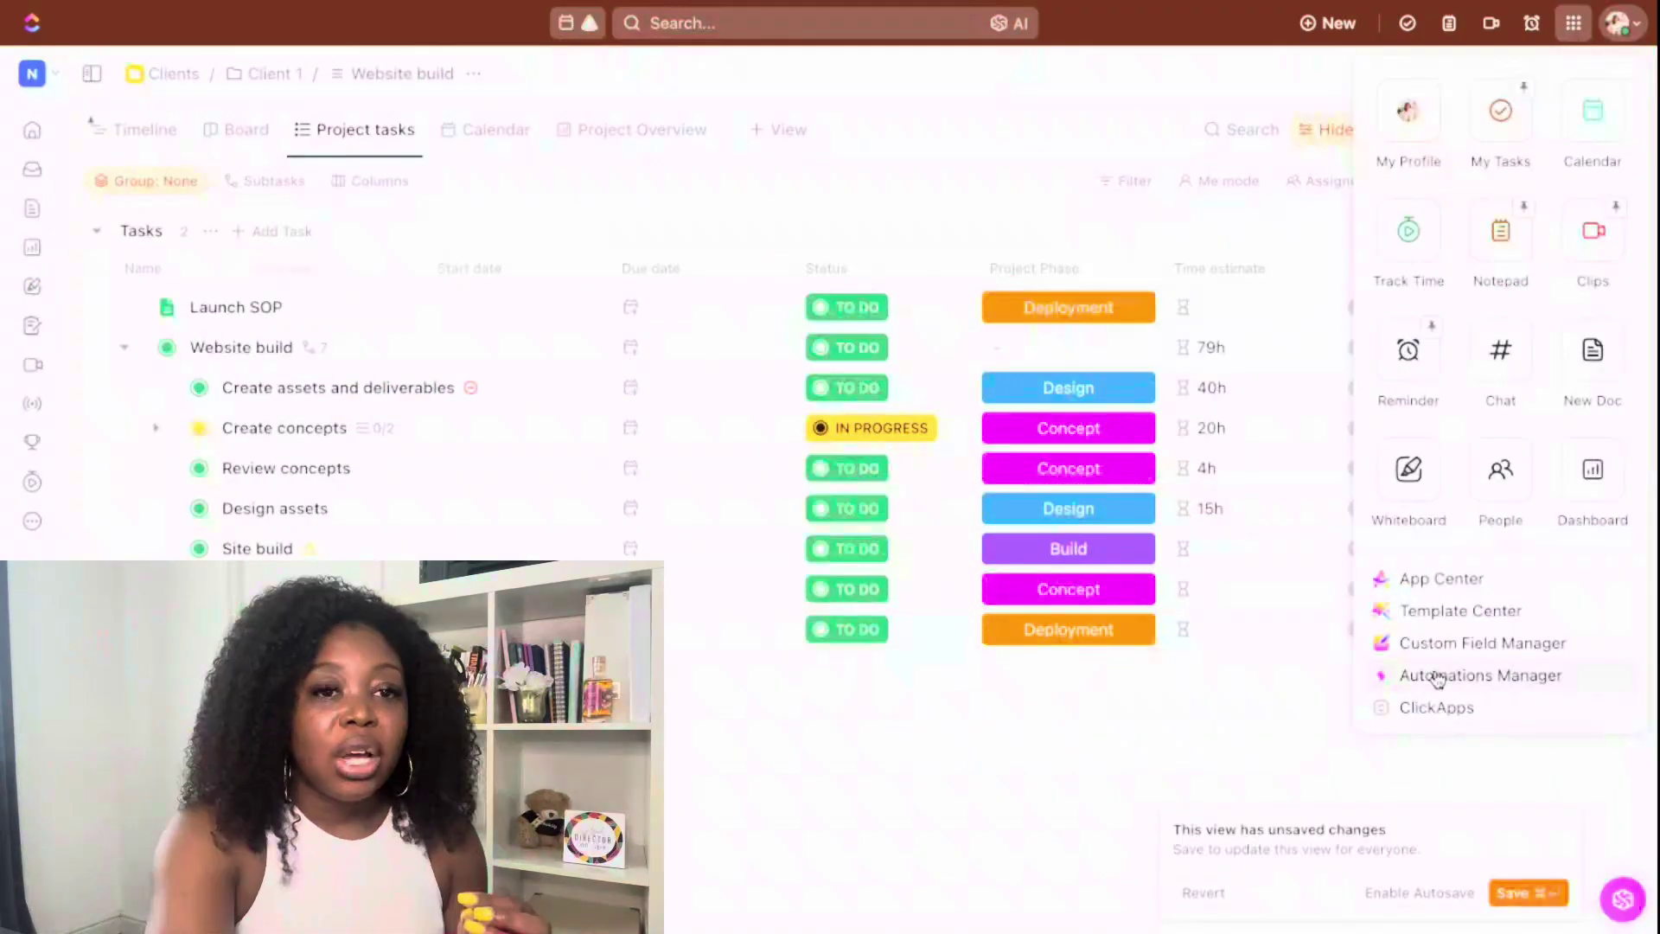
pyautogui.click(1437, 707)
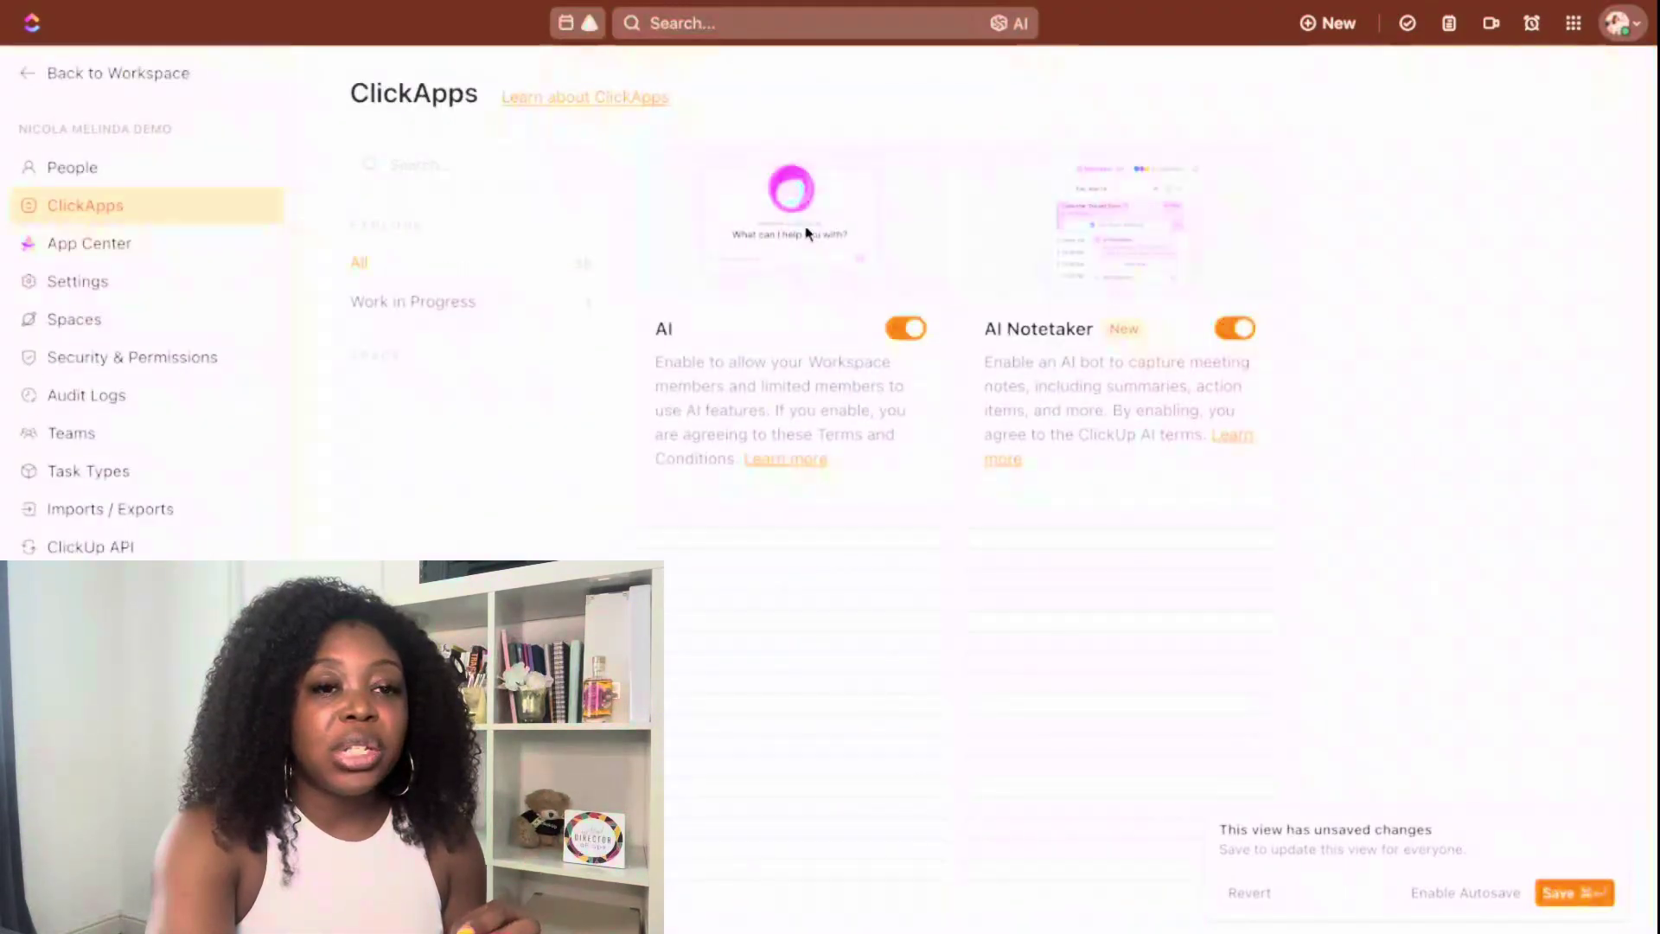
pyautogui.click(503, 164)
pyautogui.write('time')
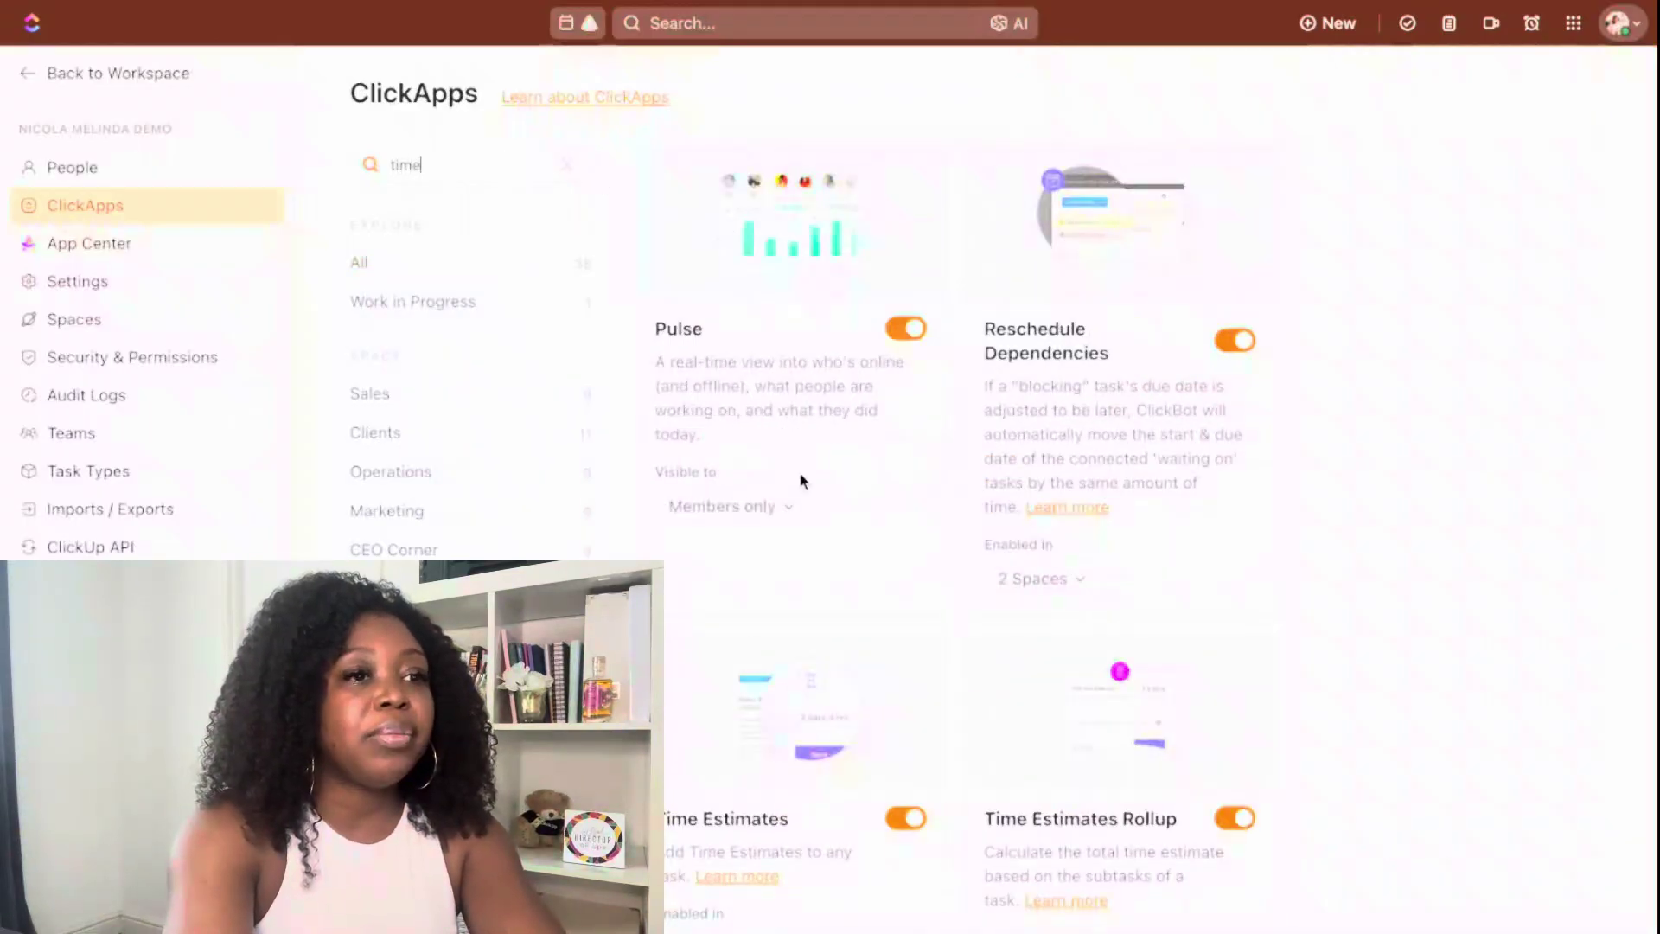
pyautogui.scroll(-3, 798, 480)
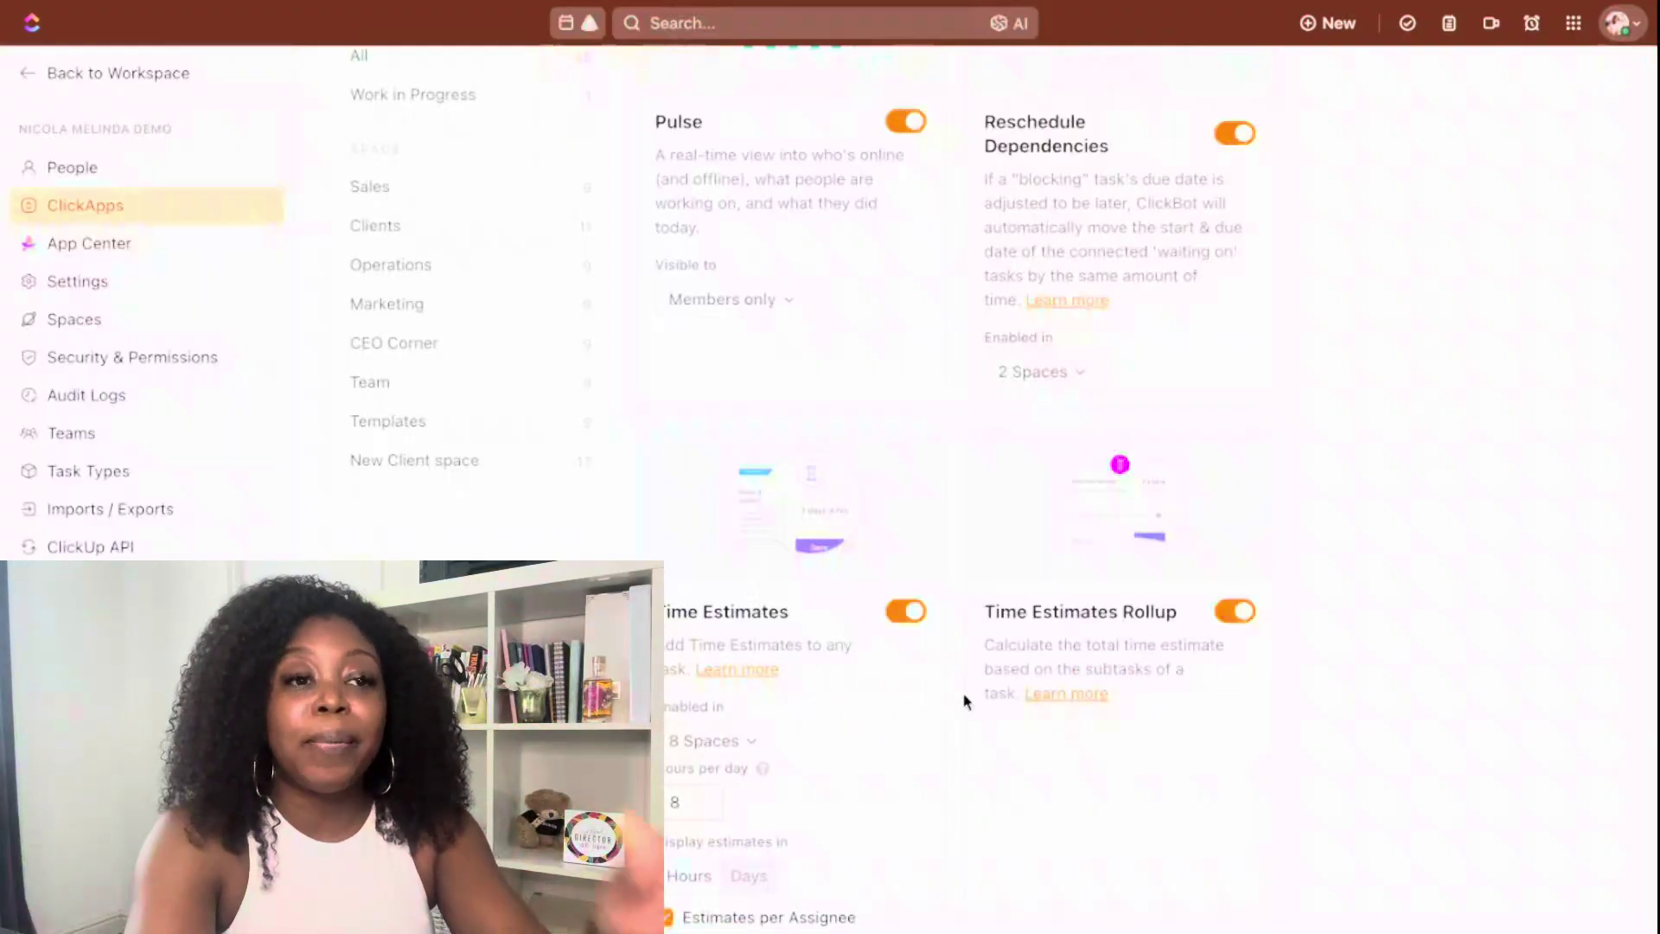
pyautogui.click(83, 74)
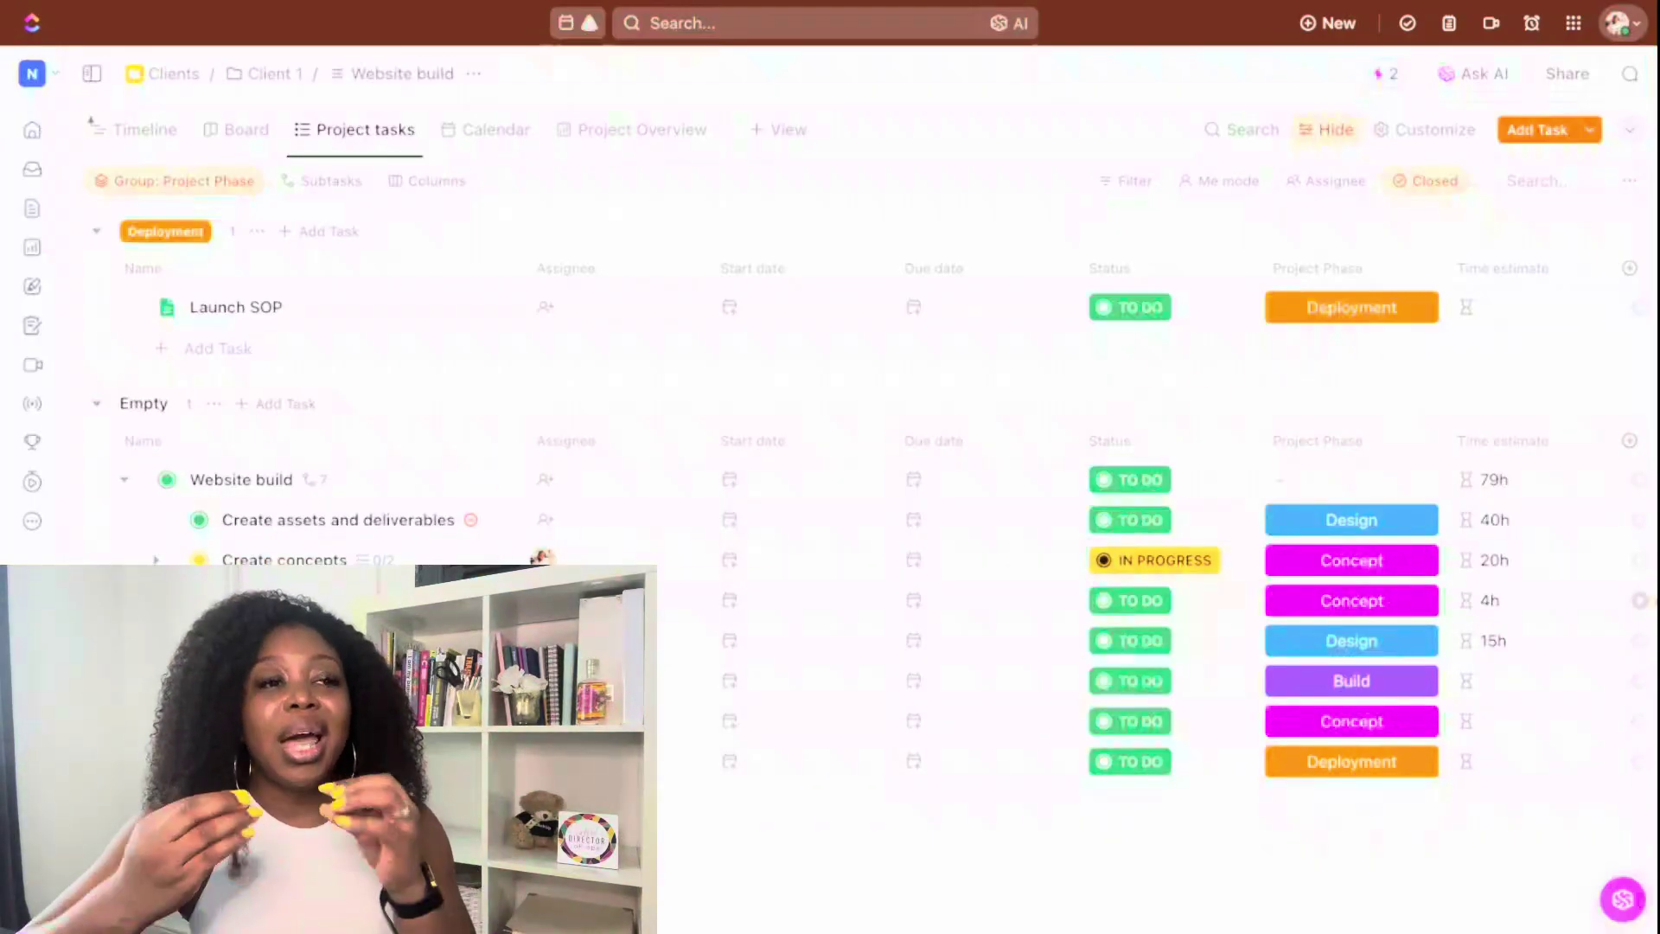
# Open the Review concepts subtask and set its priority to Urgent
pyautogui.click(285, 599)
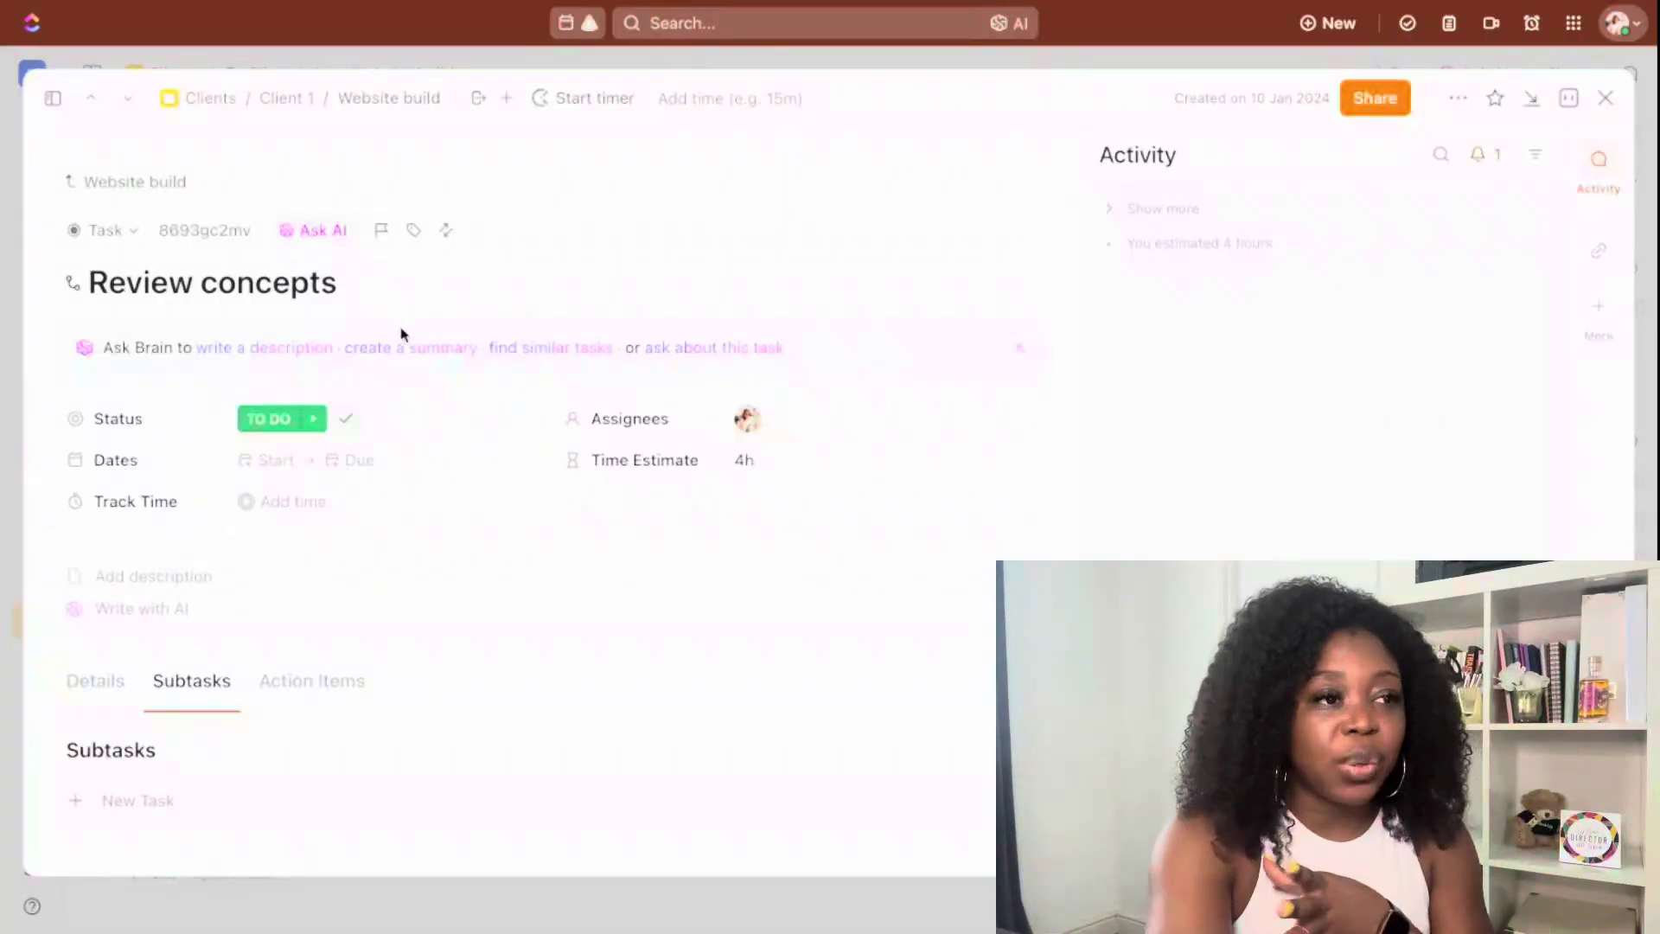
pyautogui.click(381, 230)
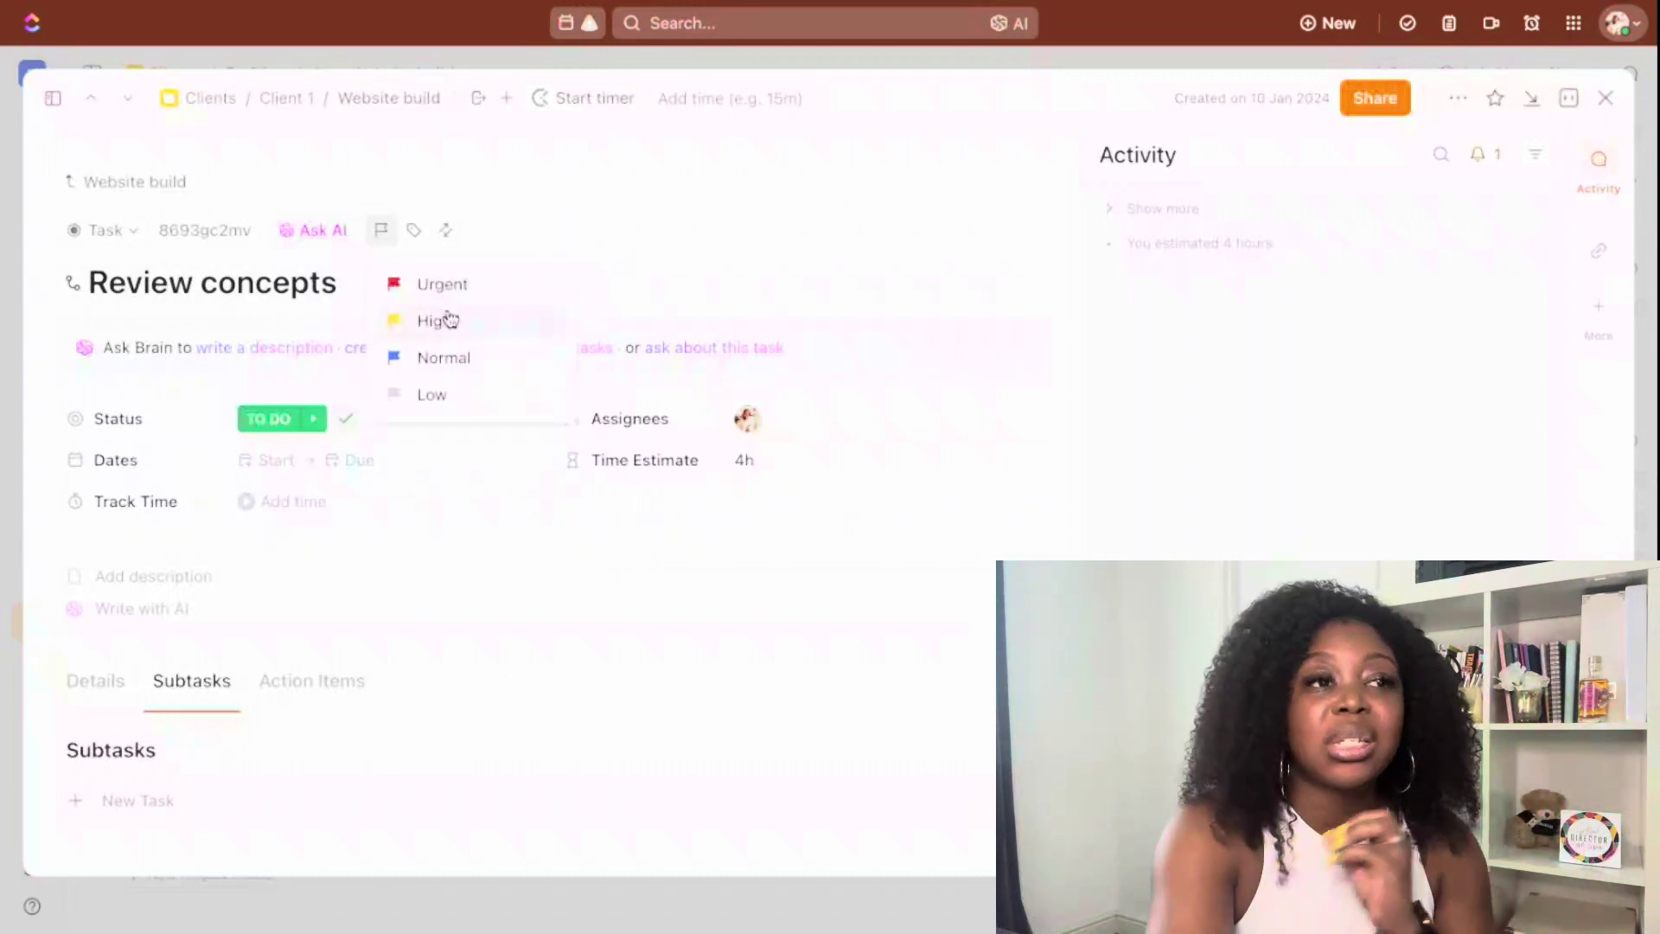
pyautogui.click(466, 287)
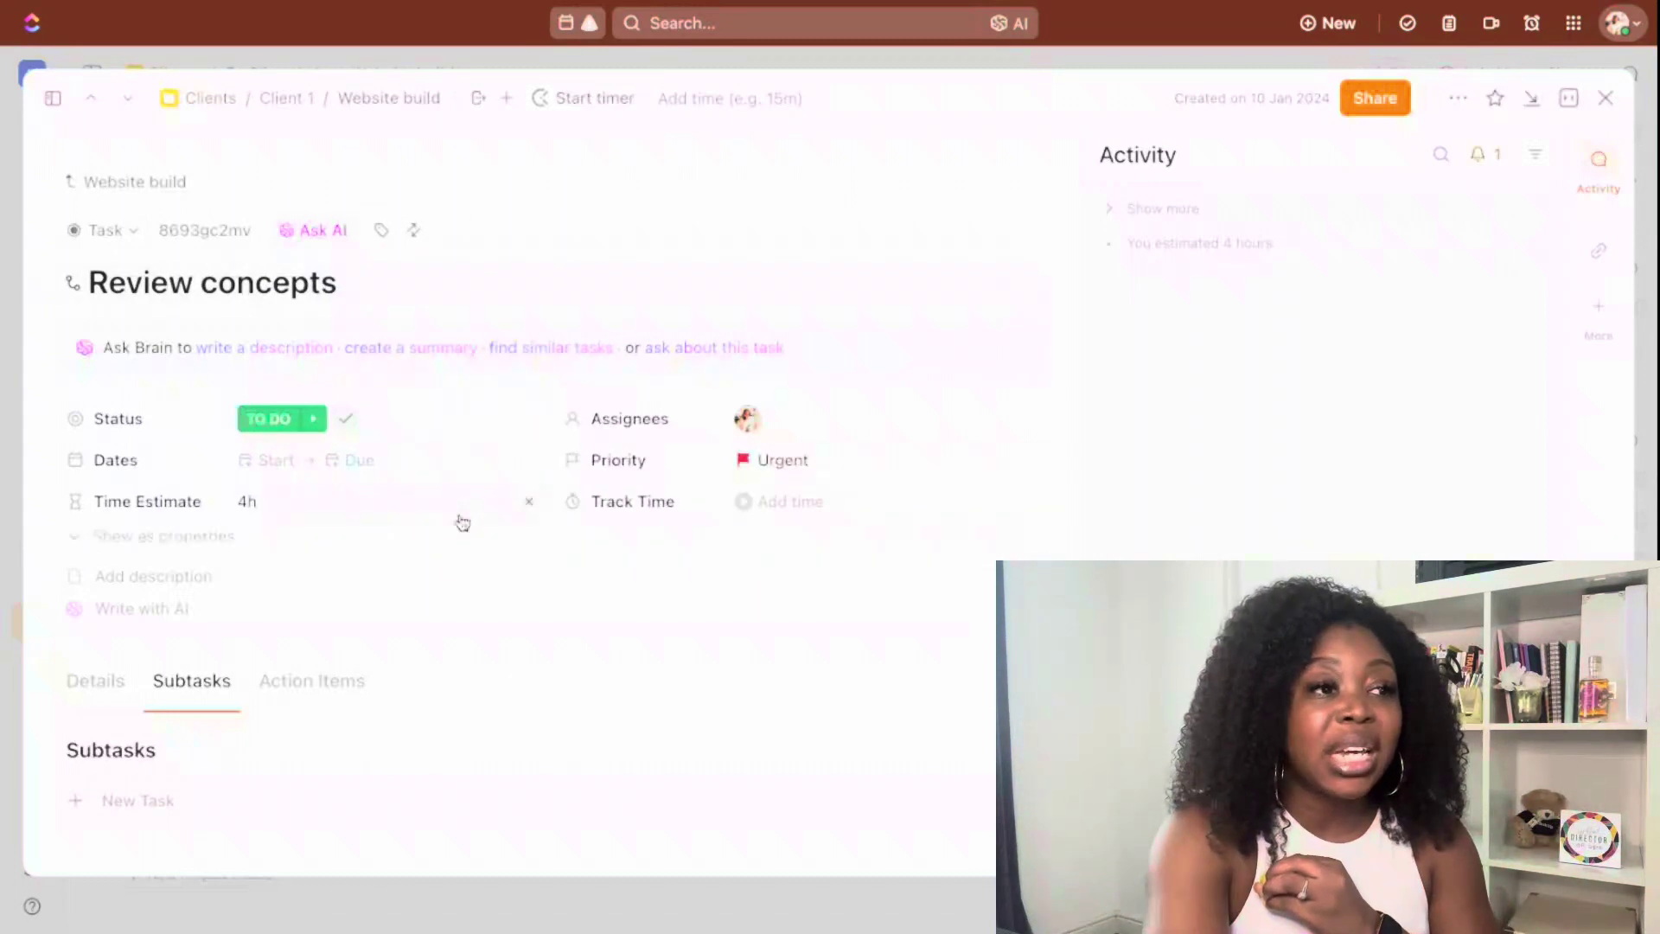
# Set the Review concepts subtask's start date to 25 March 2025 and its due date to 27 March 2025
pyautogui.click(276, 460)
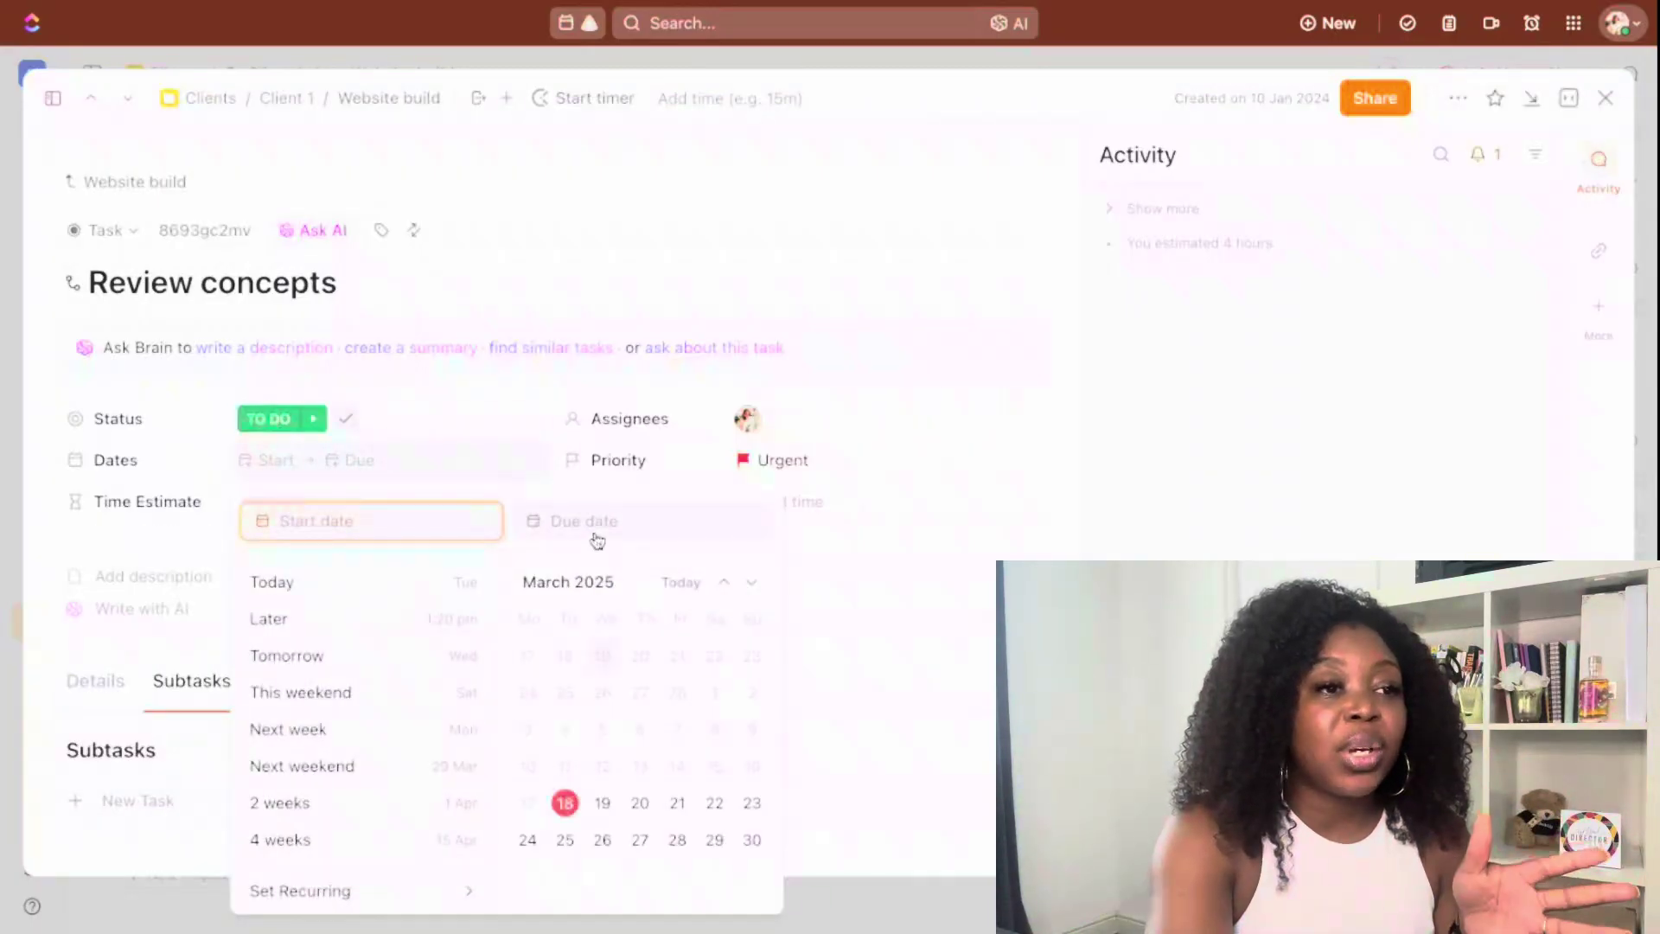
pyautogui.click(565, 840)
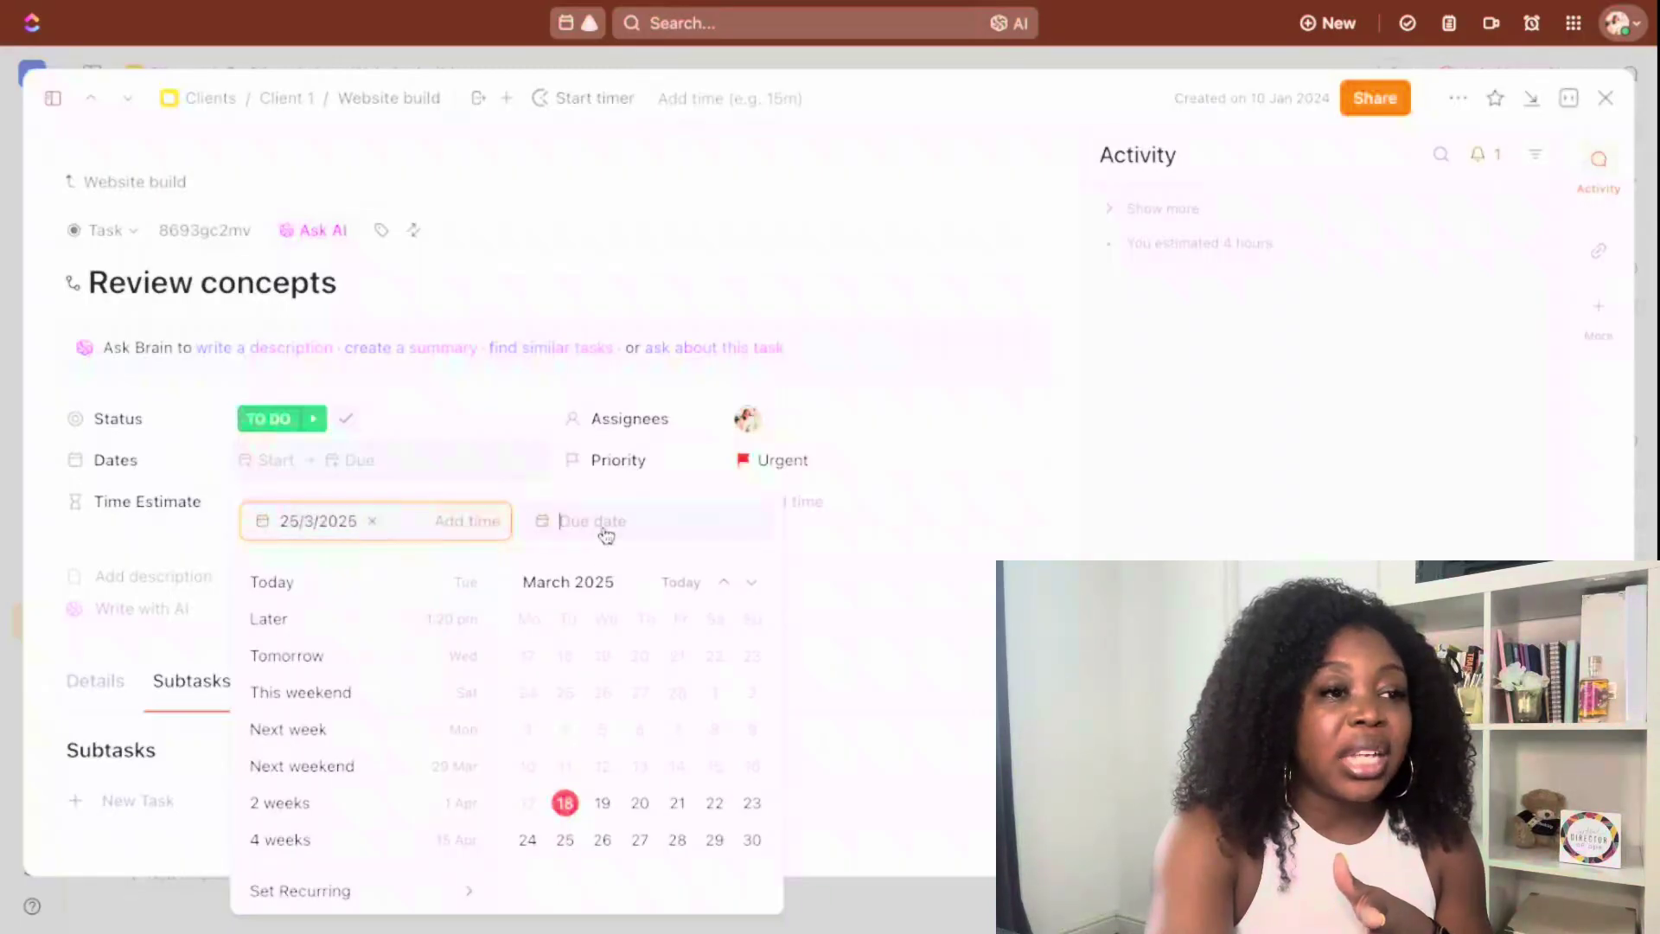
pyautogui.click(648, 847)
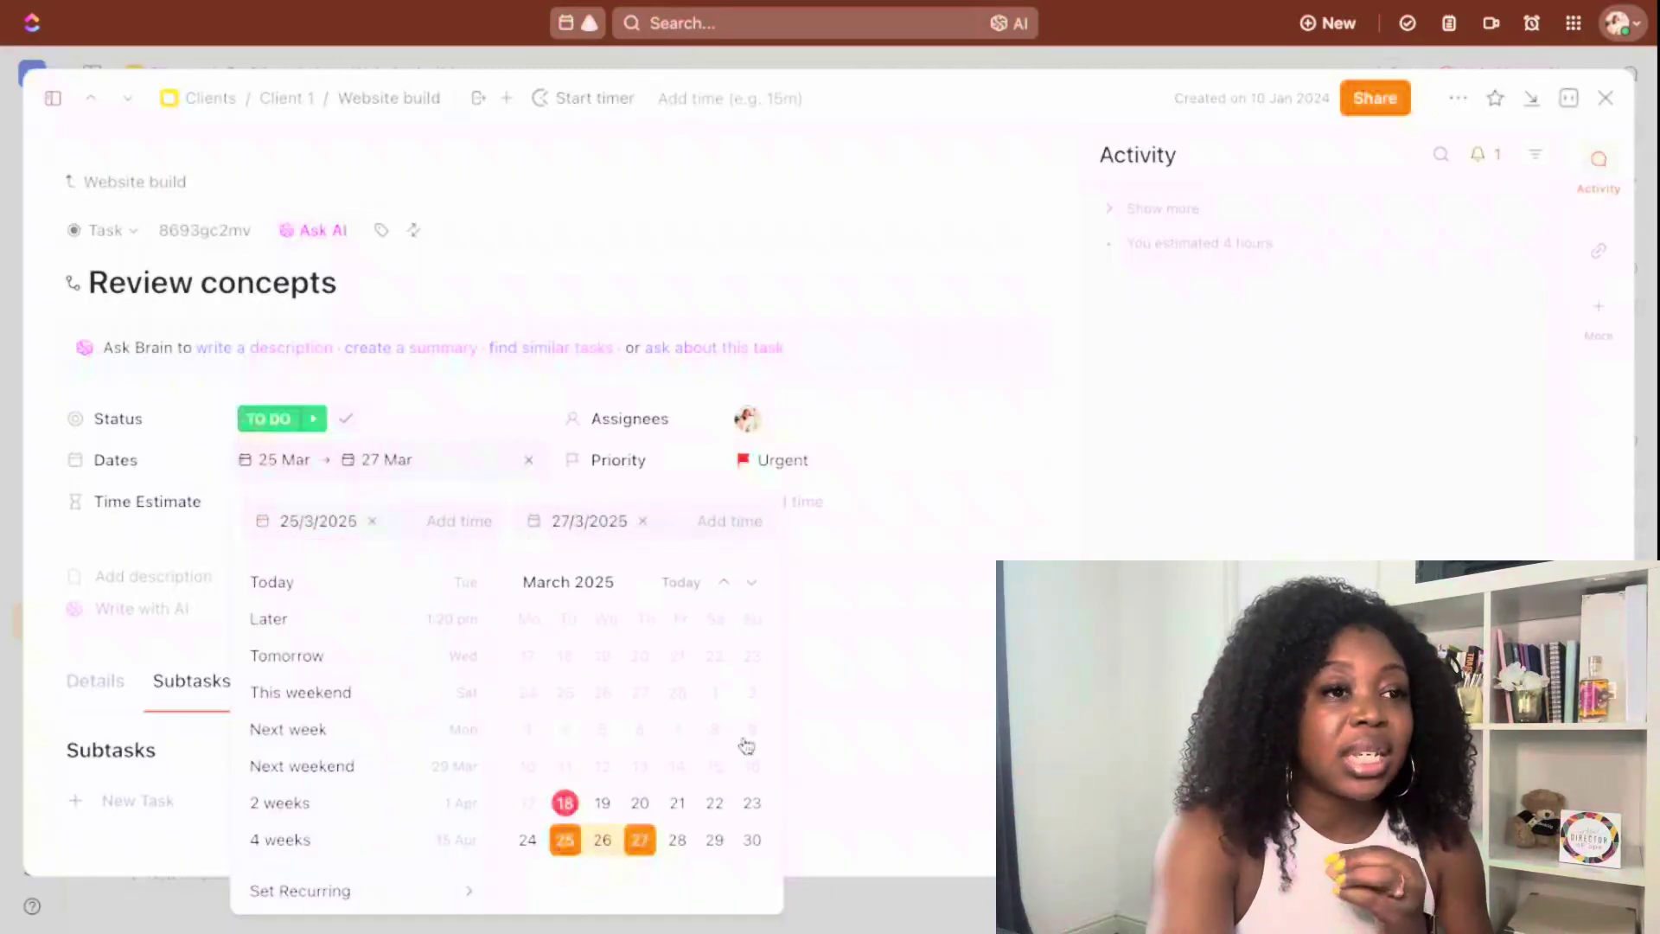
pyautogui.click(1126, 475)
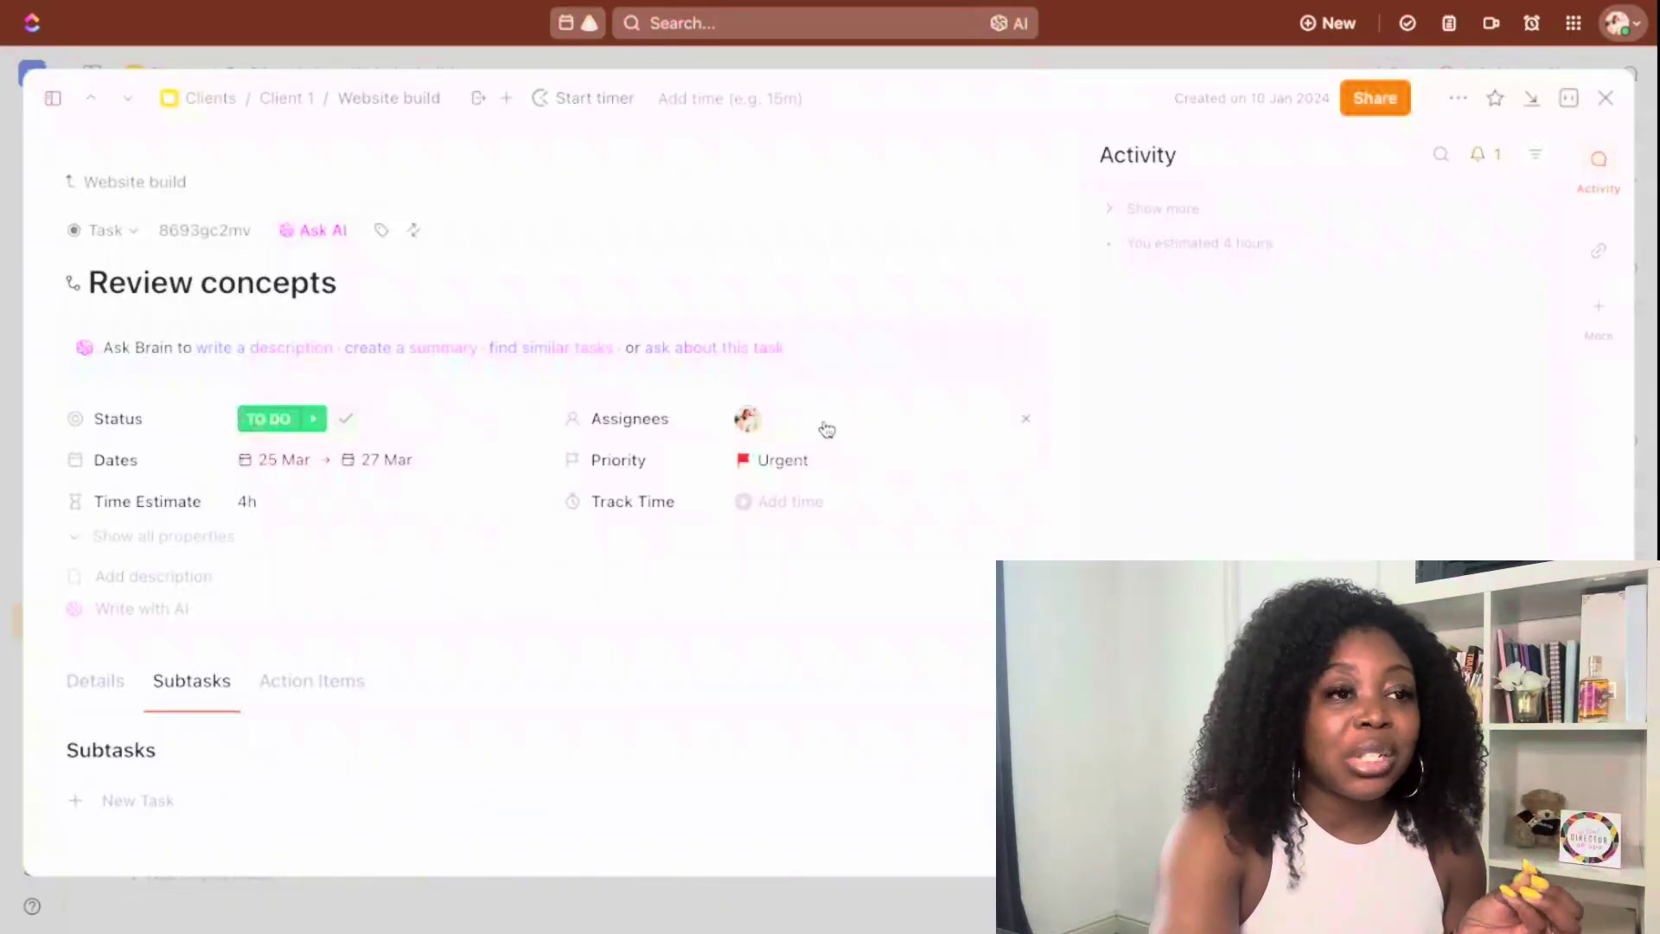
# Examine the Review concepts subtask's description area, custom fields, attachments and checklists
pyautogui.scroll(-1, 303, 564)
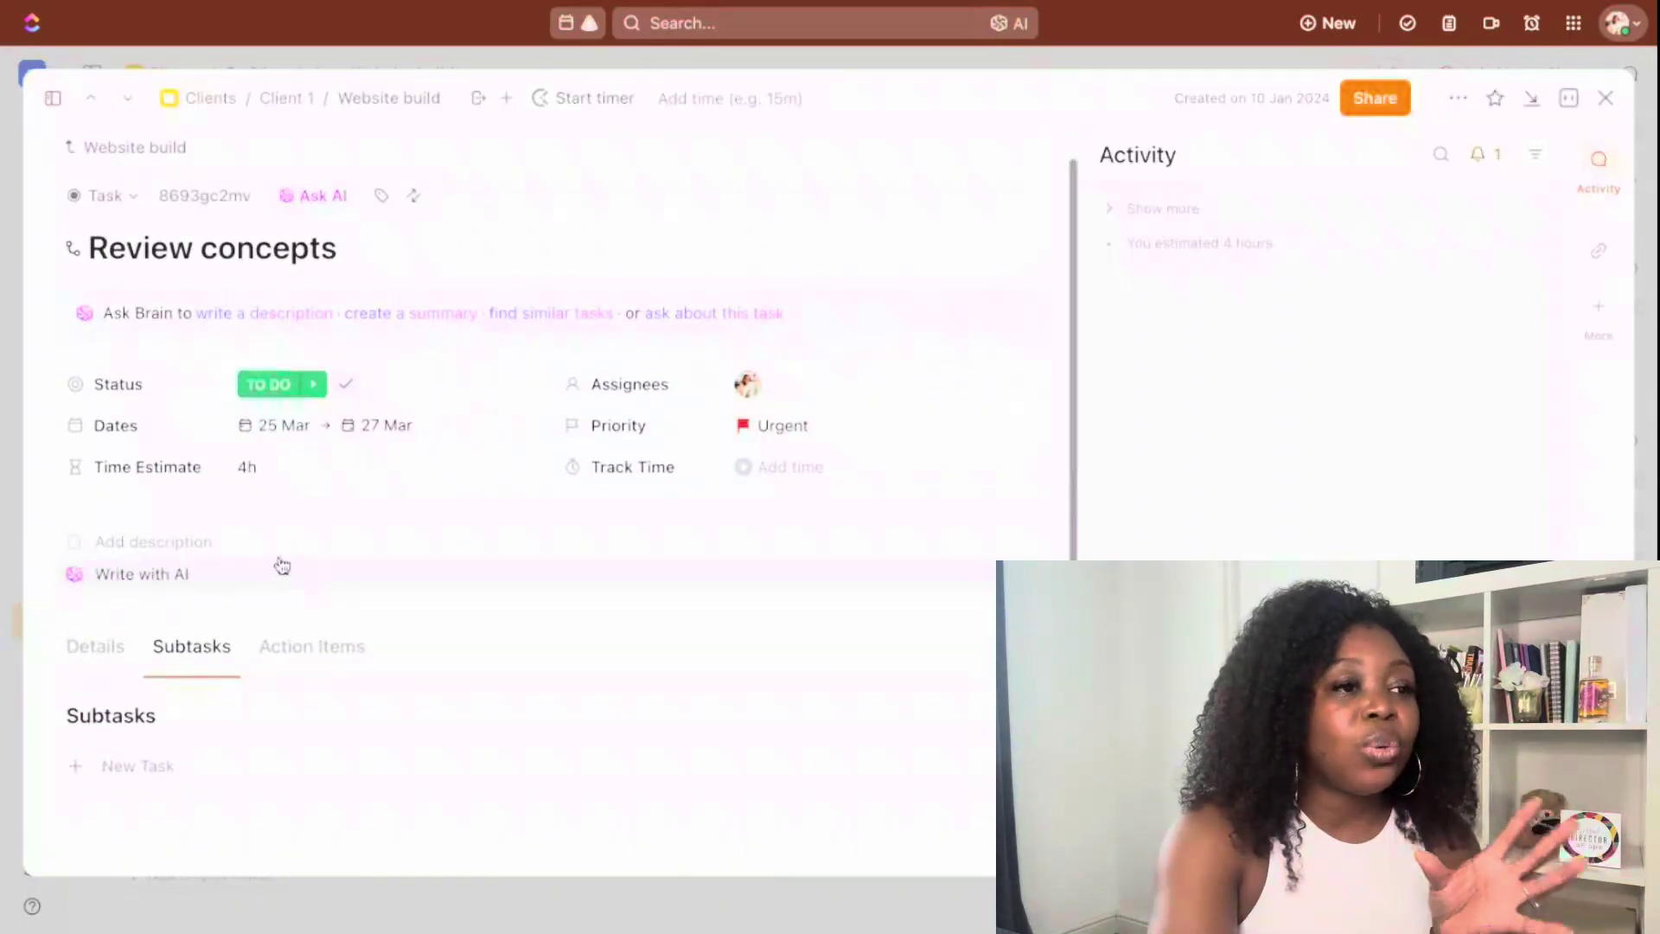
pyautogui.click(226, 548)
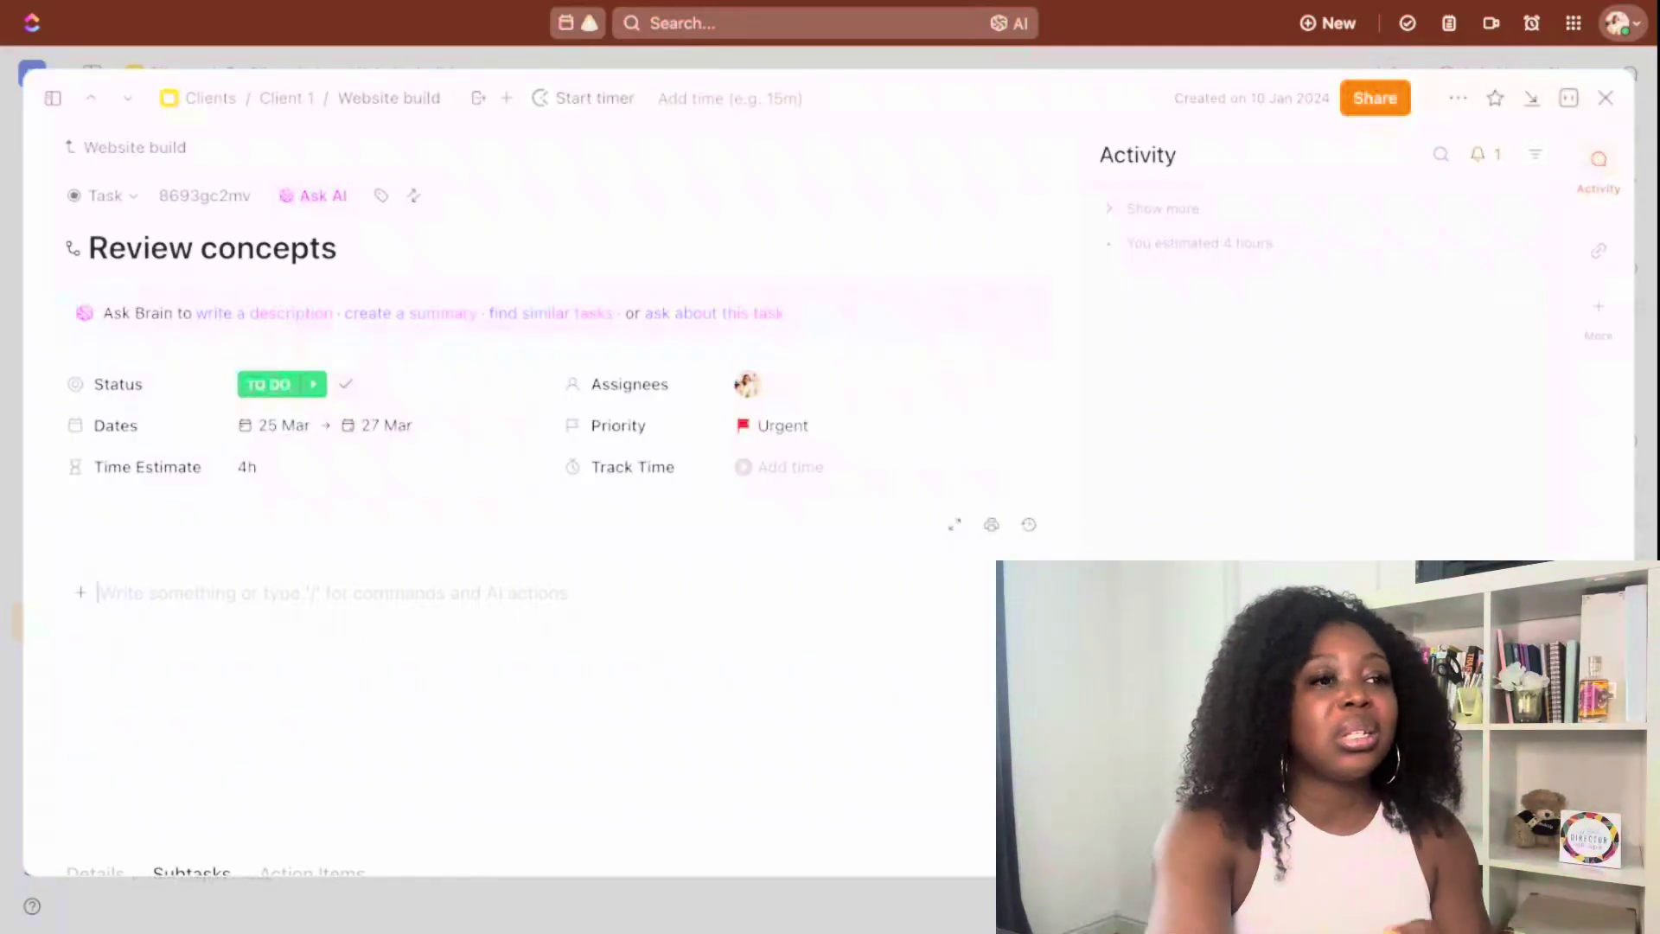
pyautogui.scroll(-3, 550, 509)
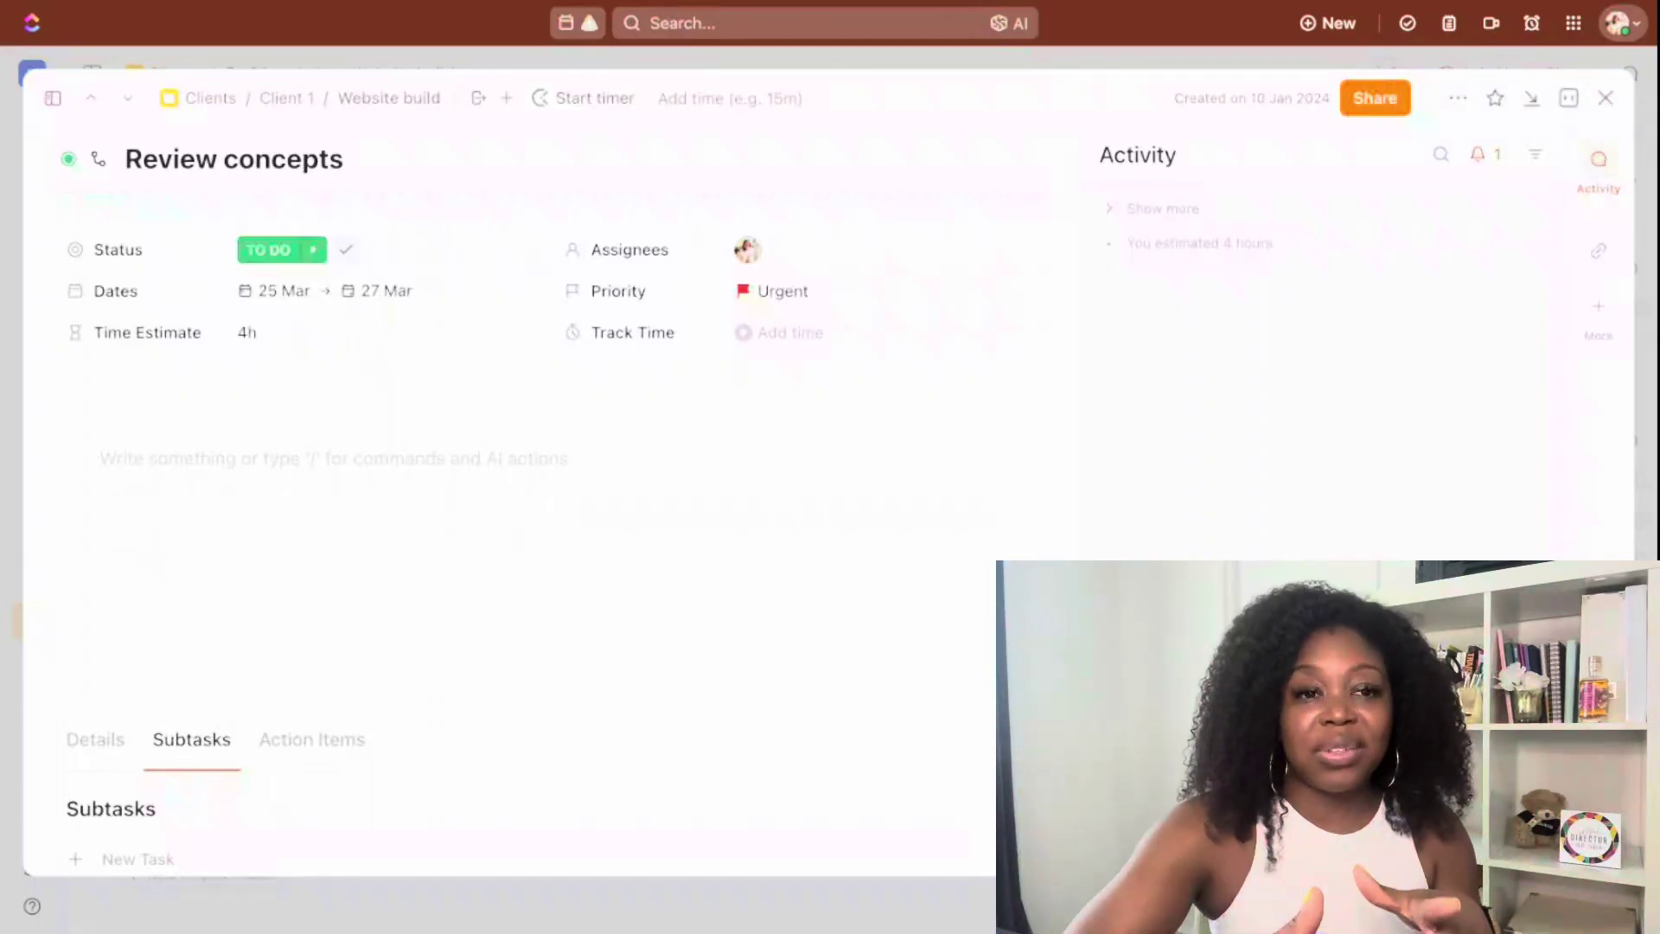
pyautogui.scroll(-2, 85, 585)
pyautogui.click(89, 573)
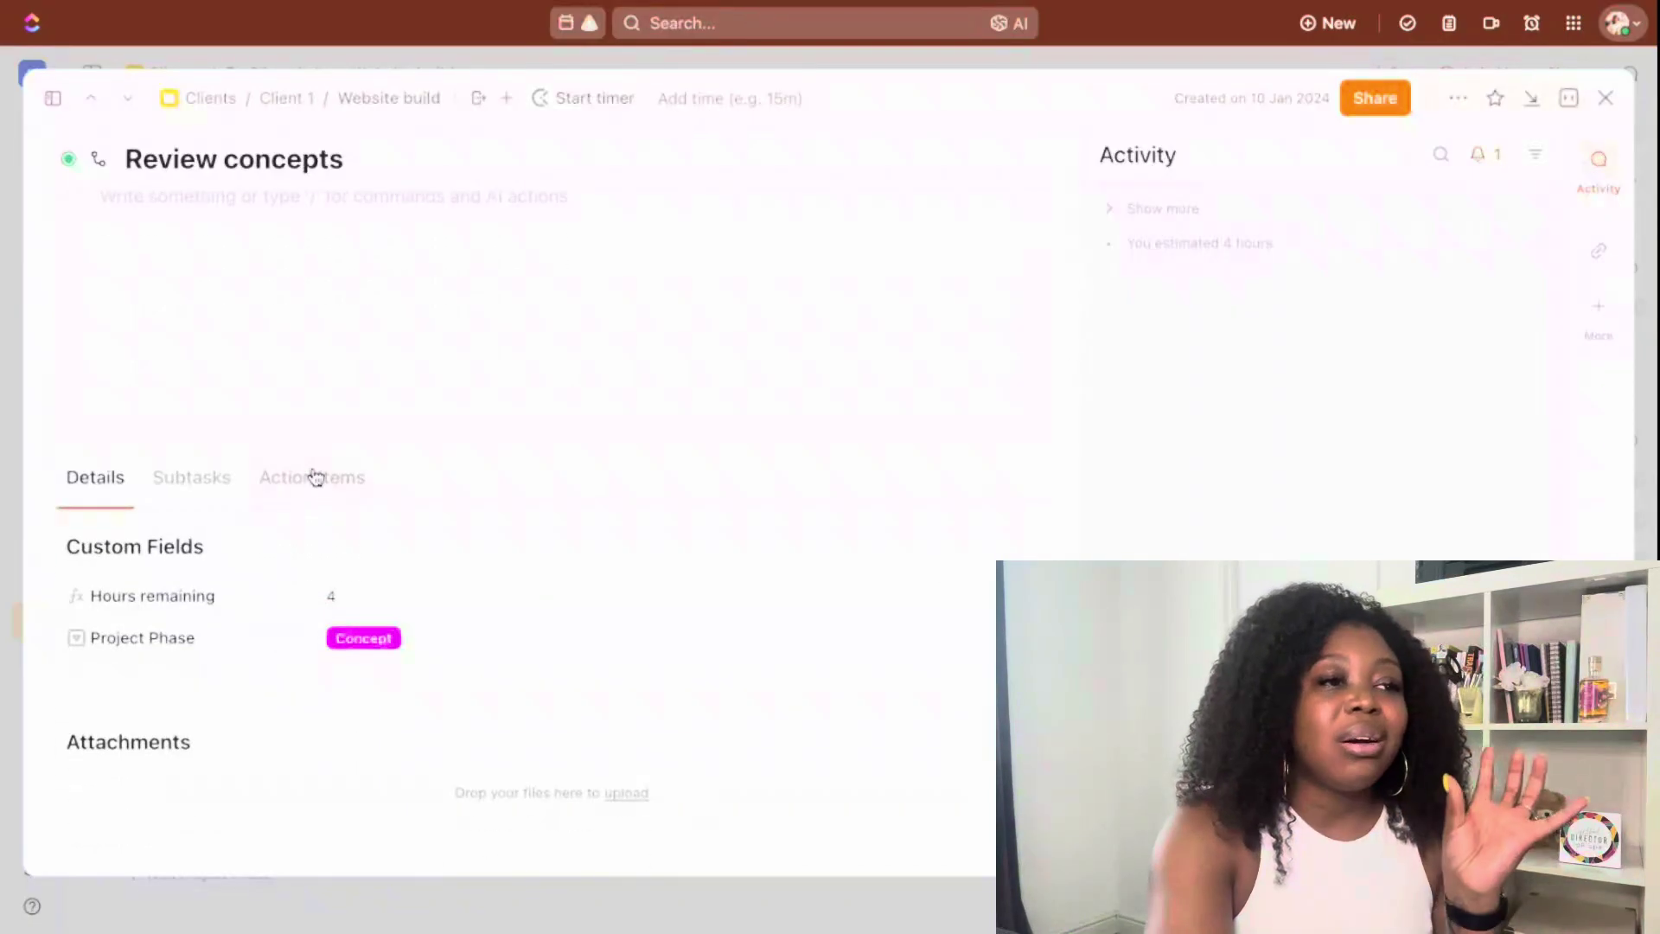
pyautogui.click(317, 478)
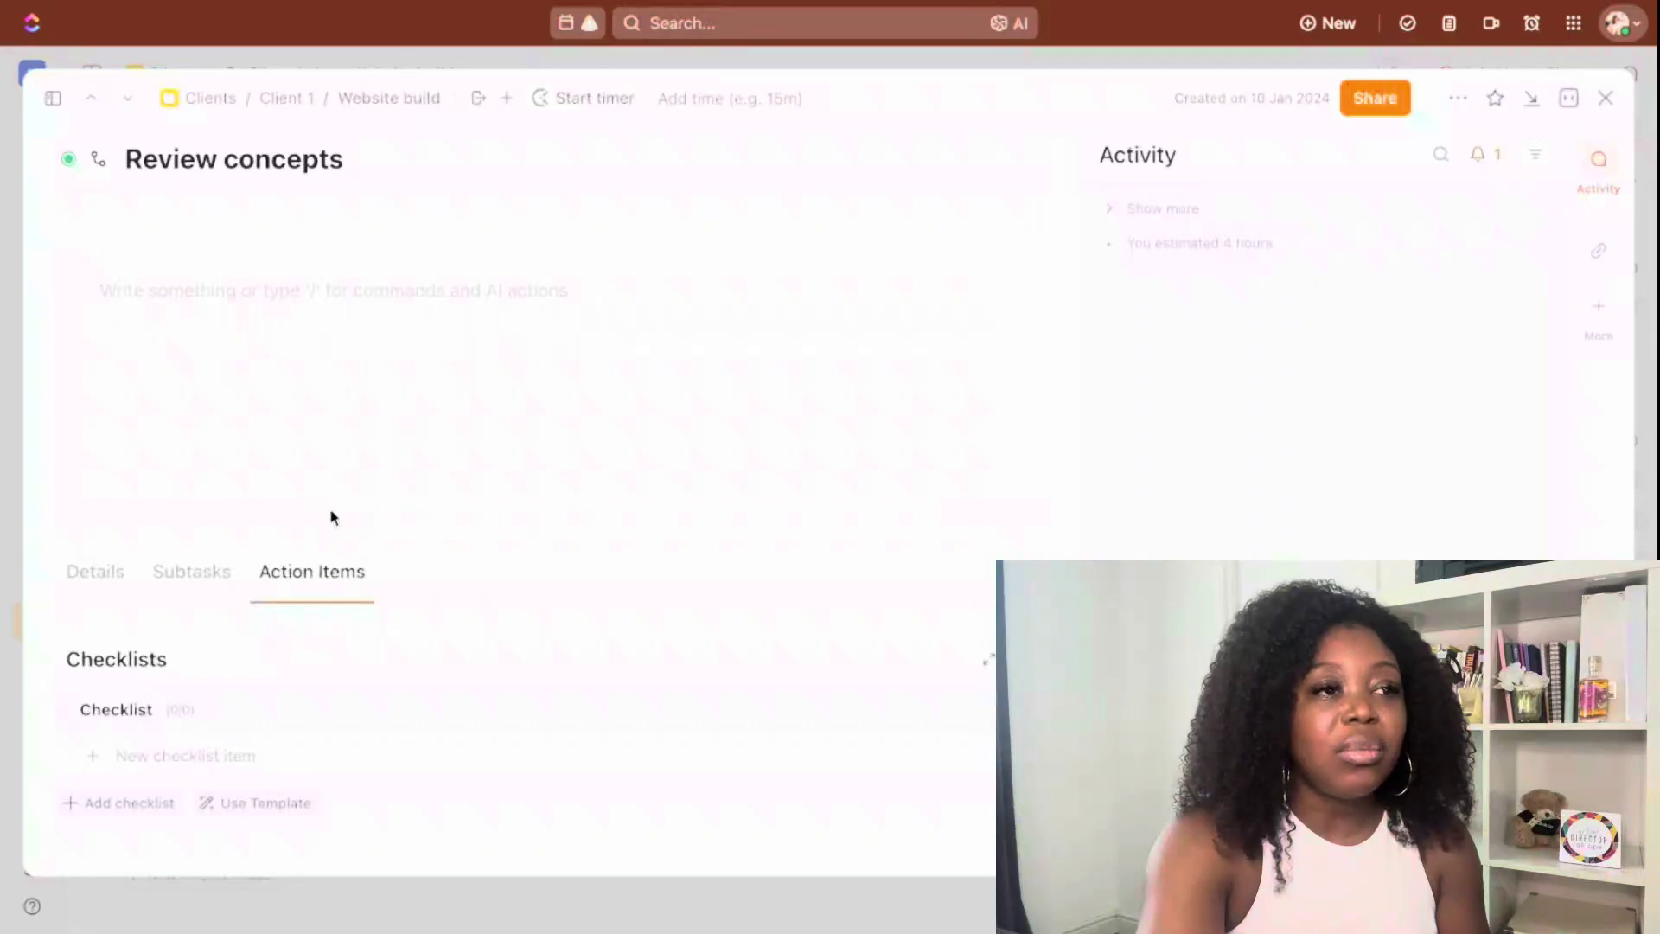
pyautogui.scroll(5, 350, 459)
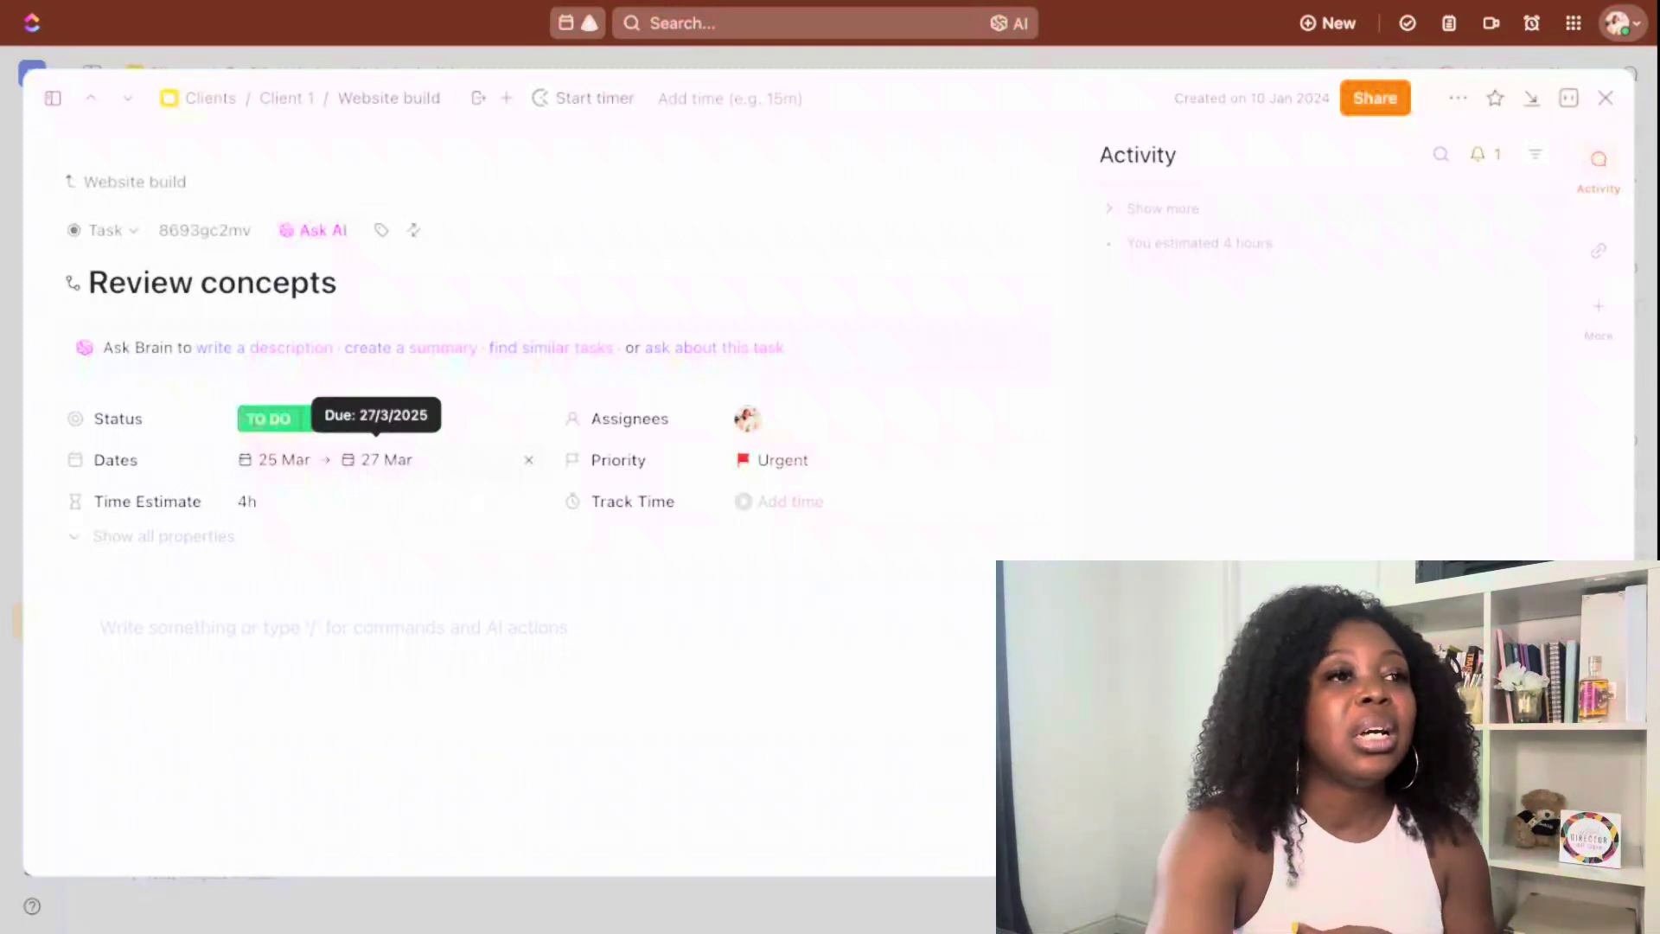
# Open the parent Website build task and examine its subtask list and the columns available for it
pyautogui.click(131, 185)
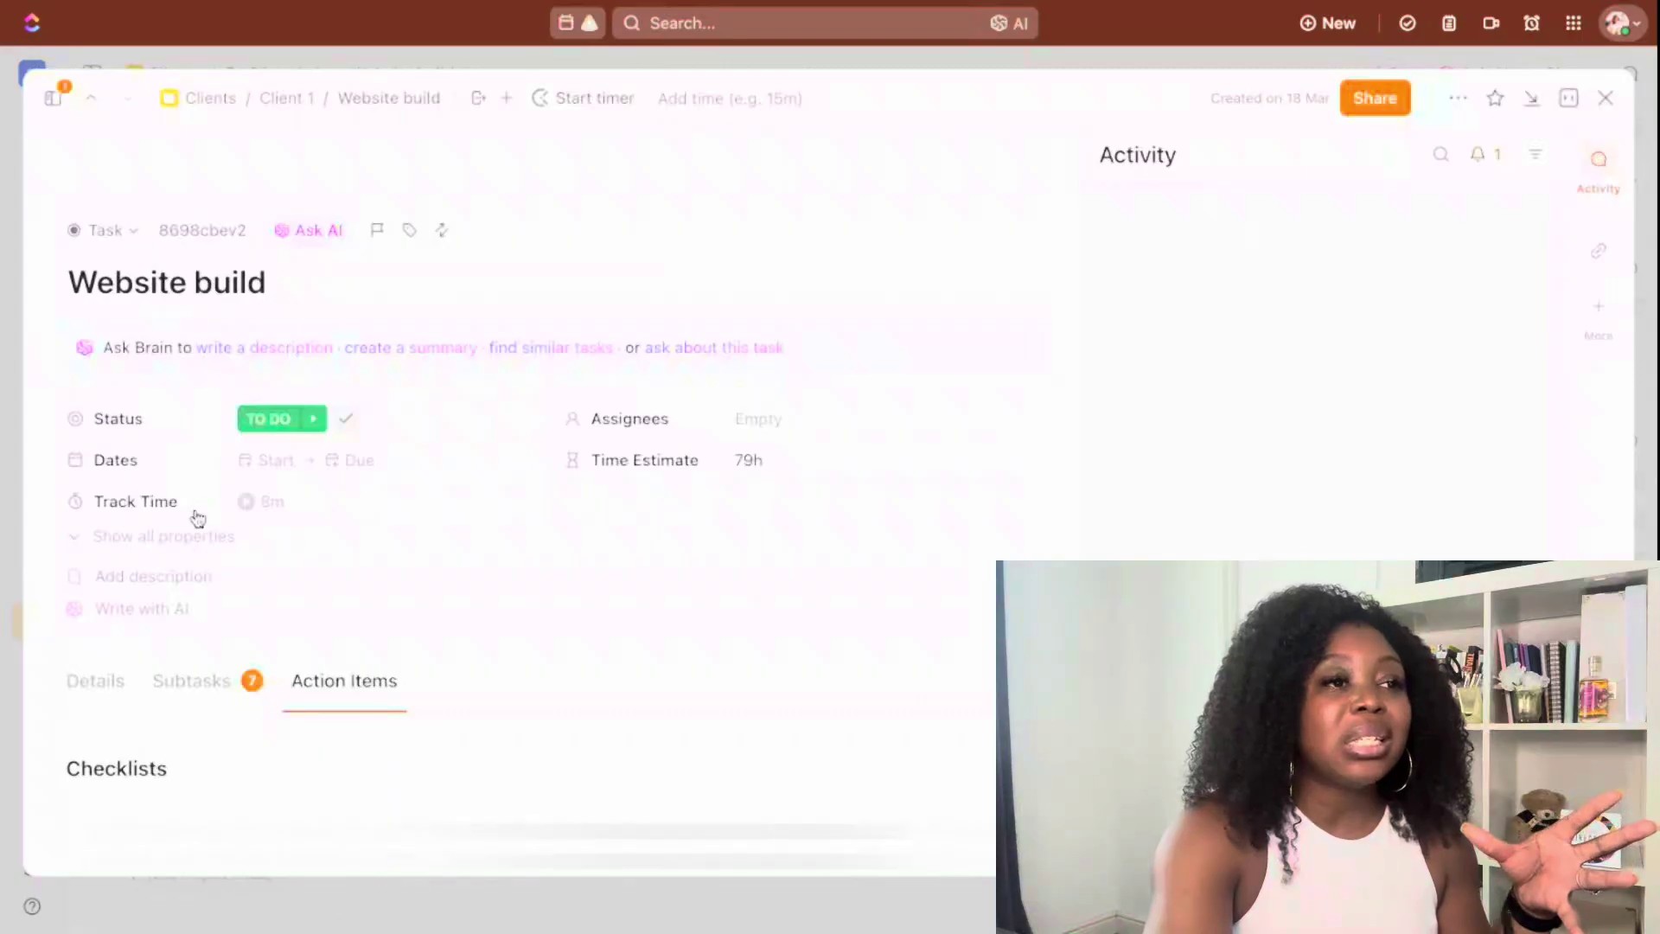
pyautogui.scroll(-1, 326, 560)
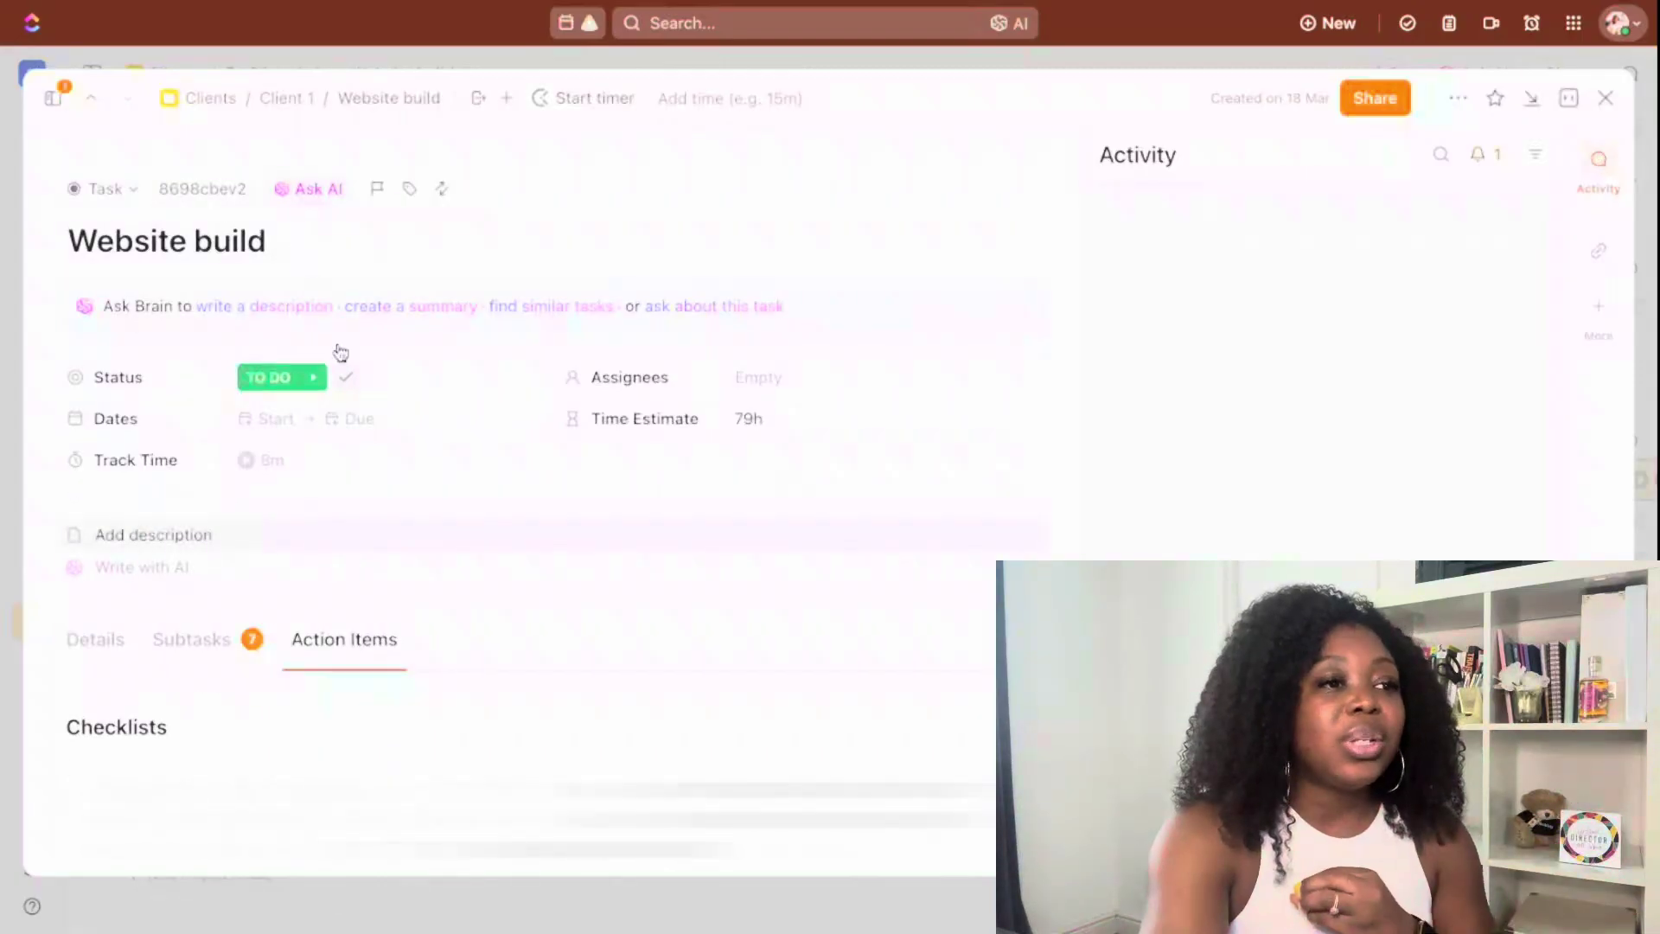
pyautogui.scroll(-1, 341, 351)
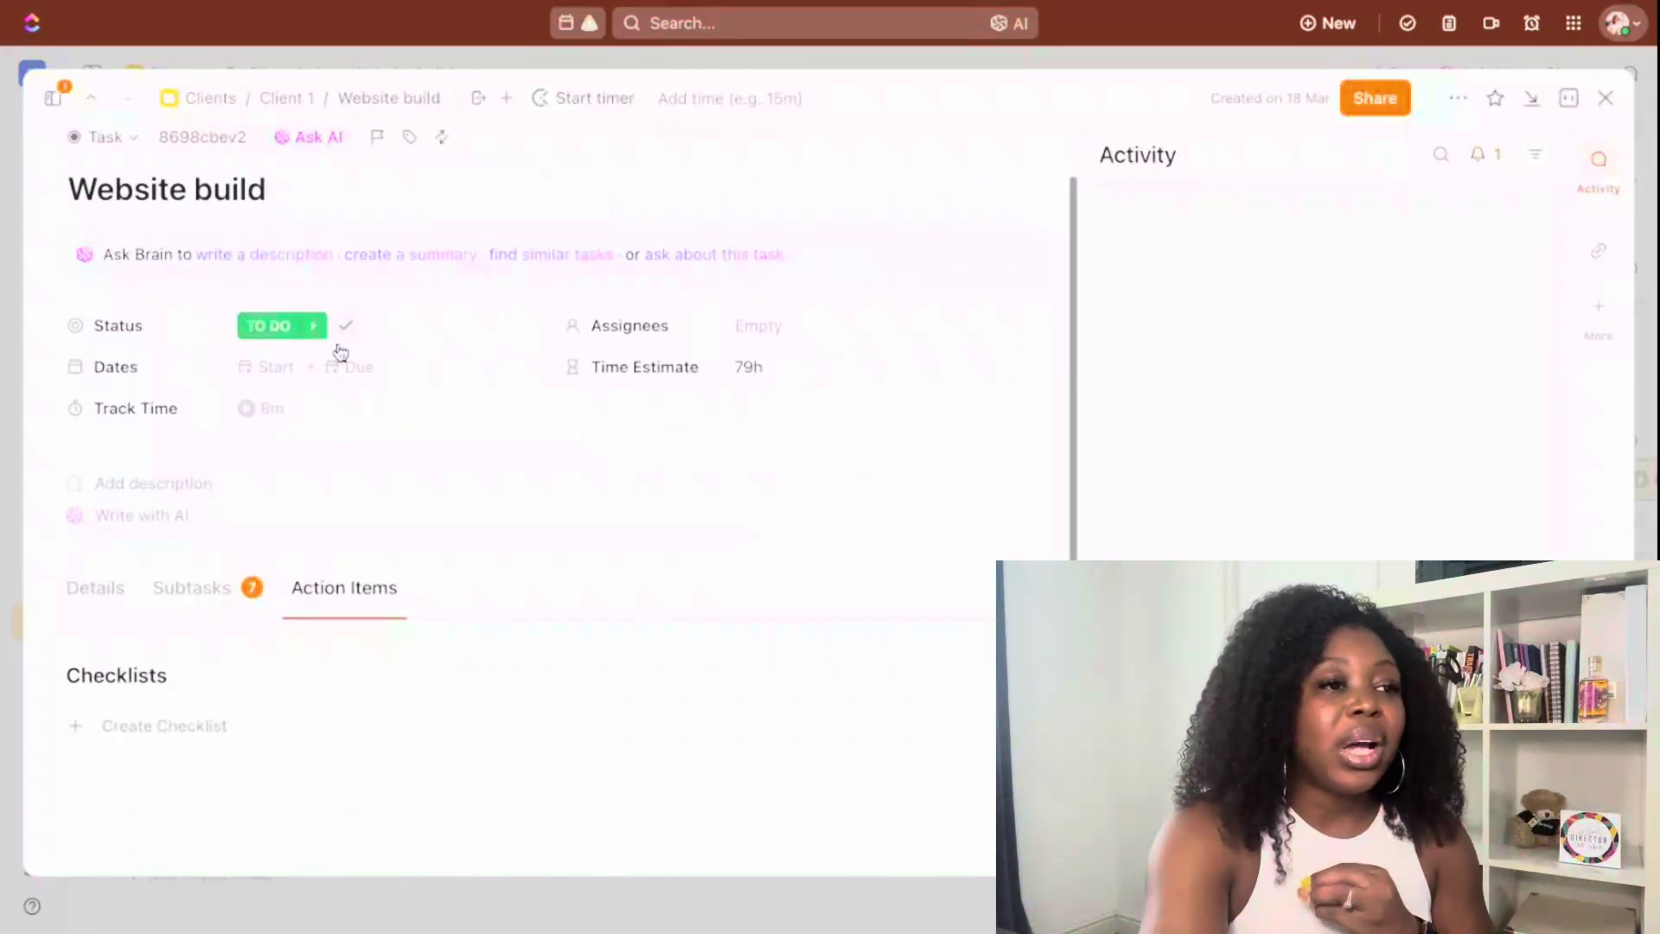
pyautogui.click(192, 593)
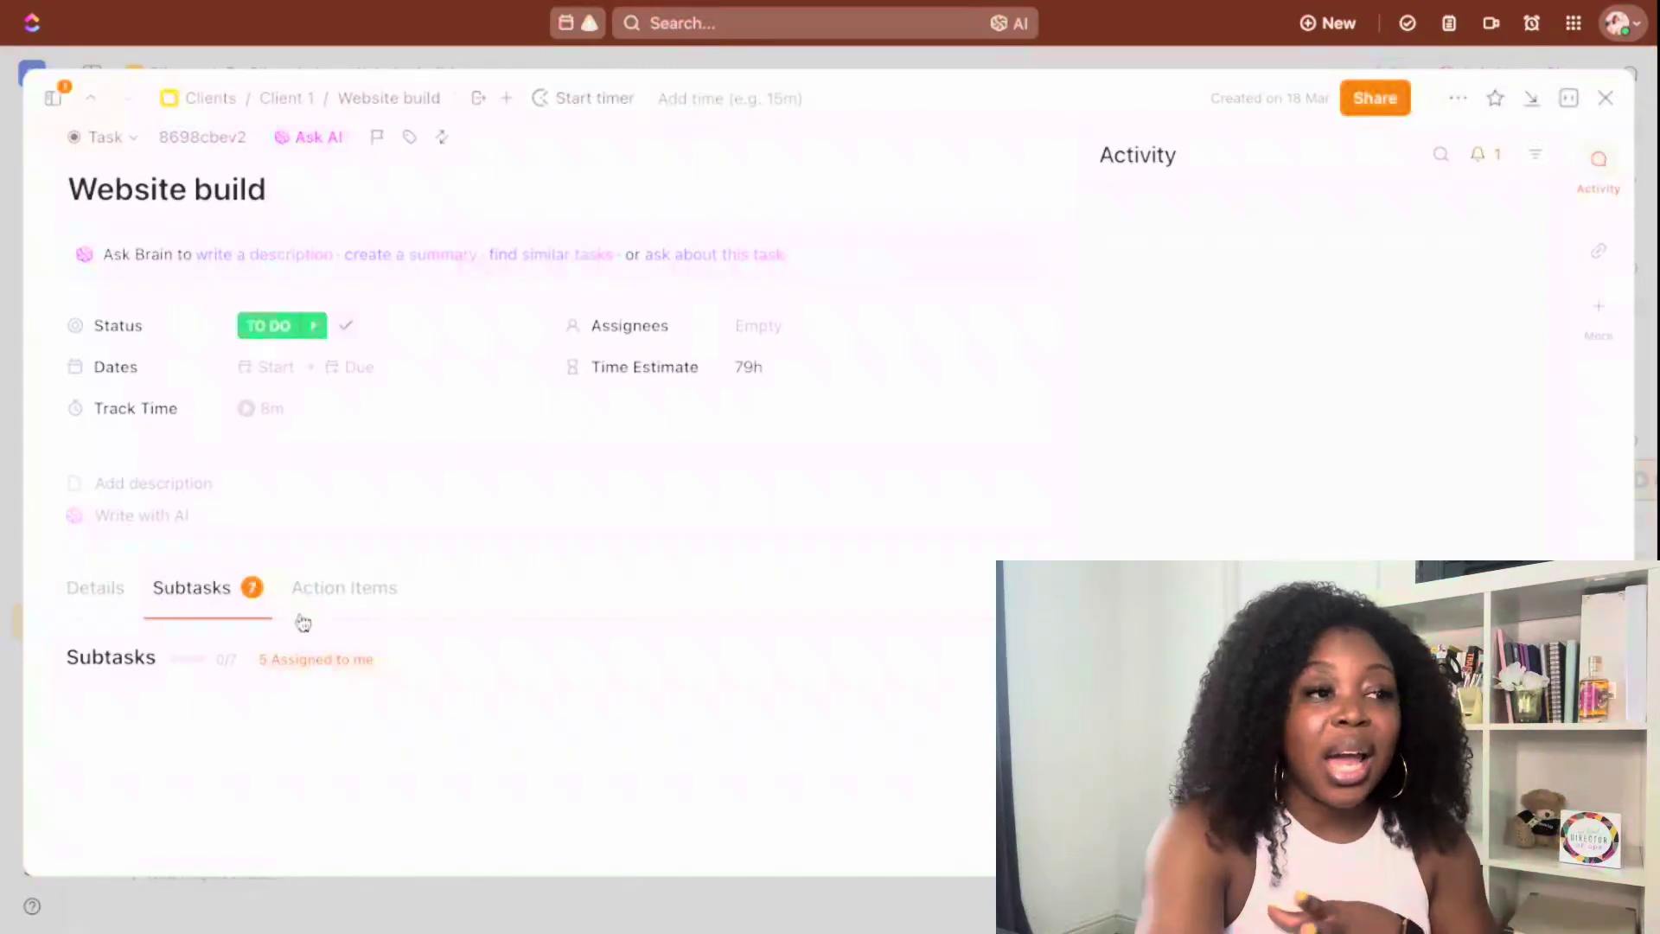
pyautogui.scroll(-1, 337, 689)
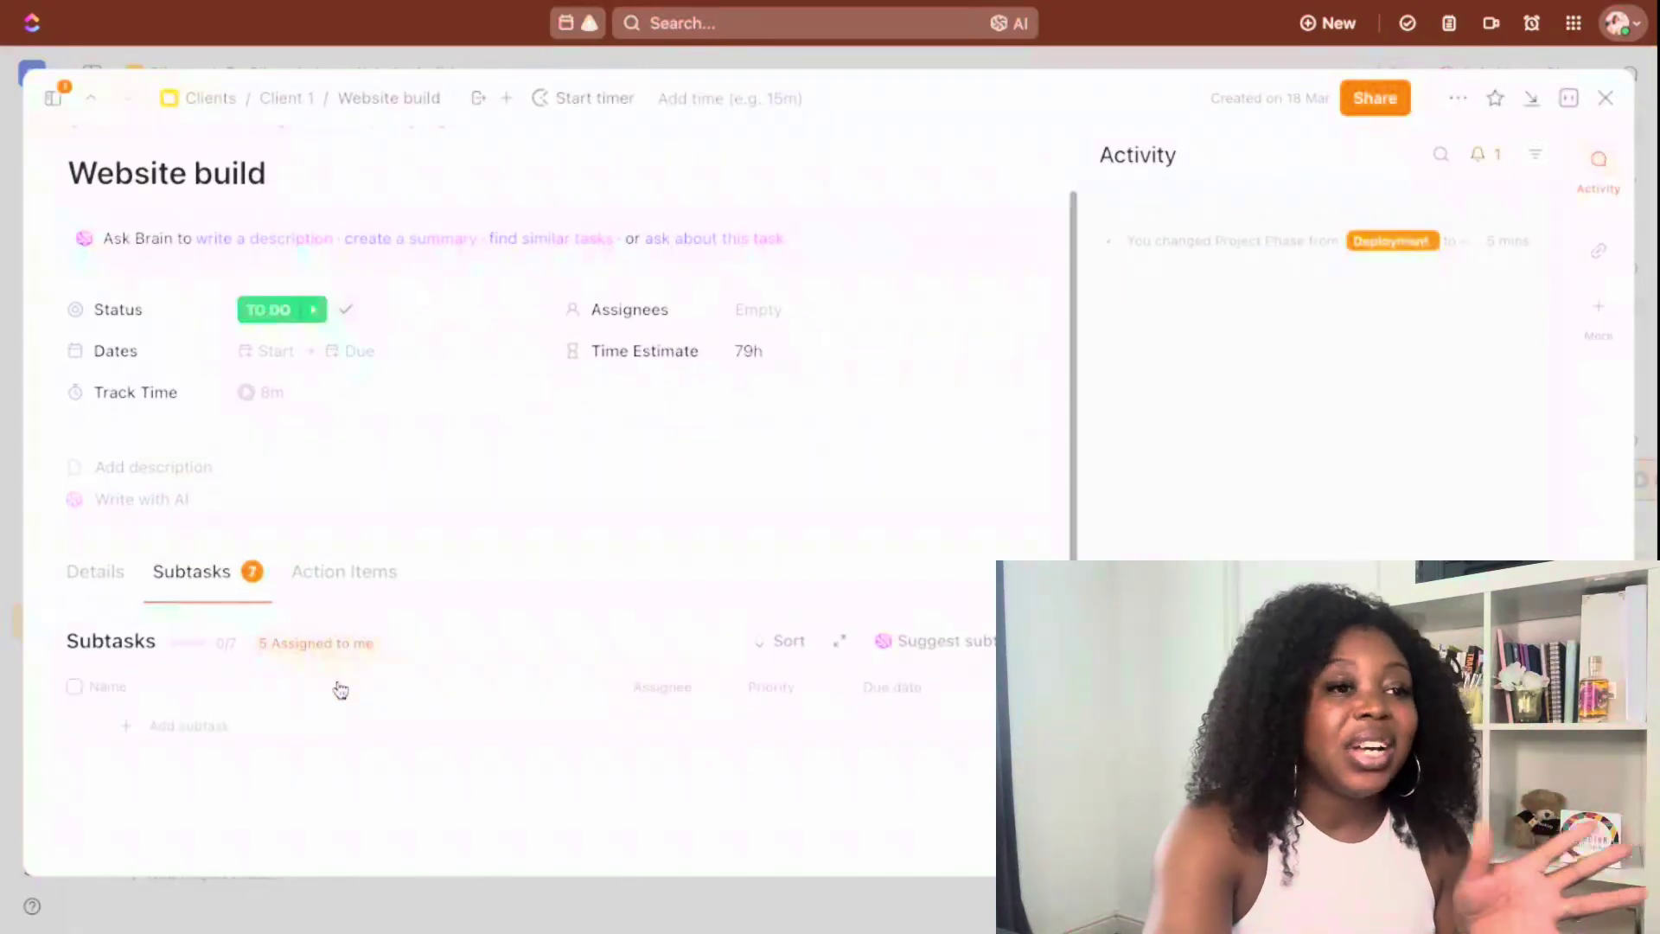
pyautogui.scroll(-3, 338, 689)
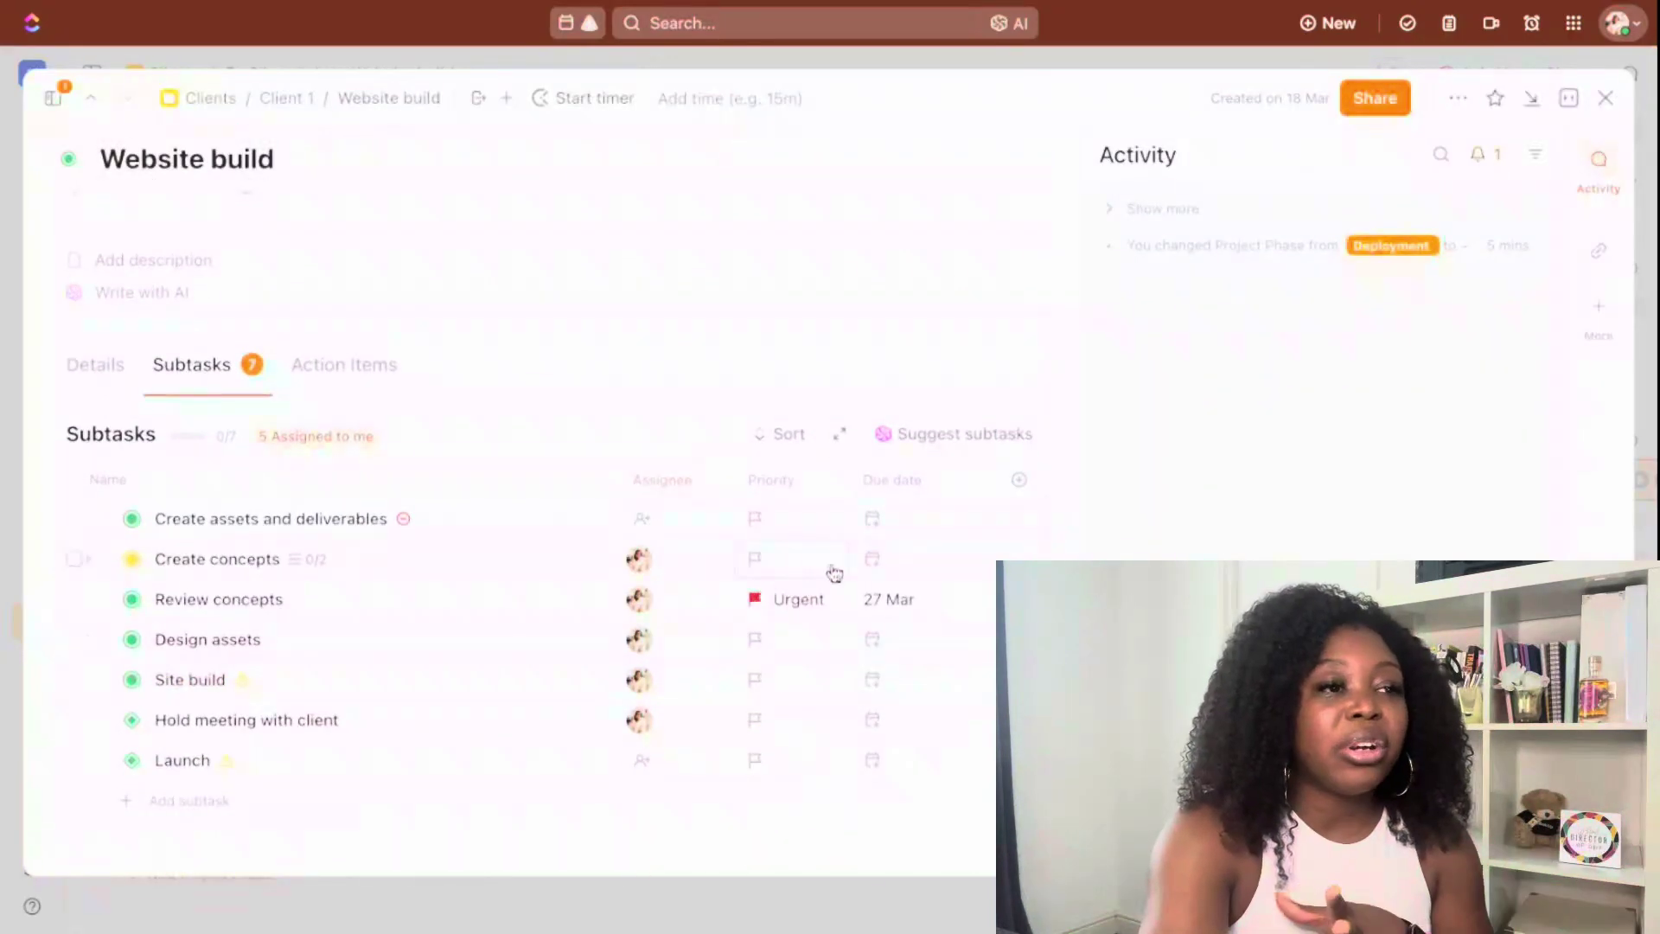
pyautogui.click(1019, 484)
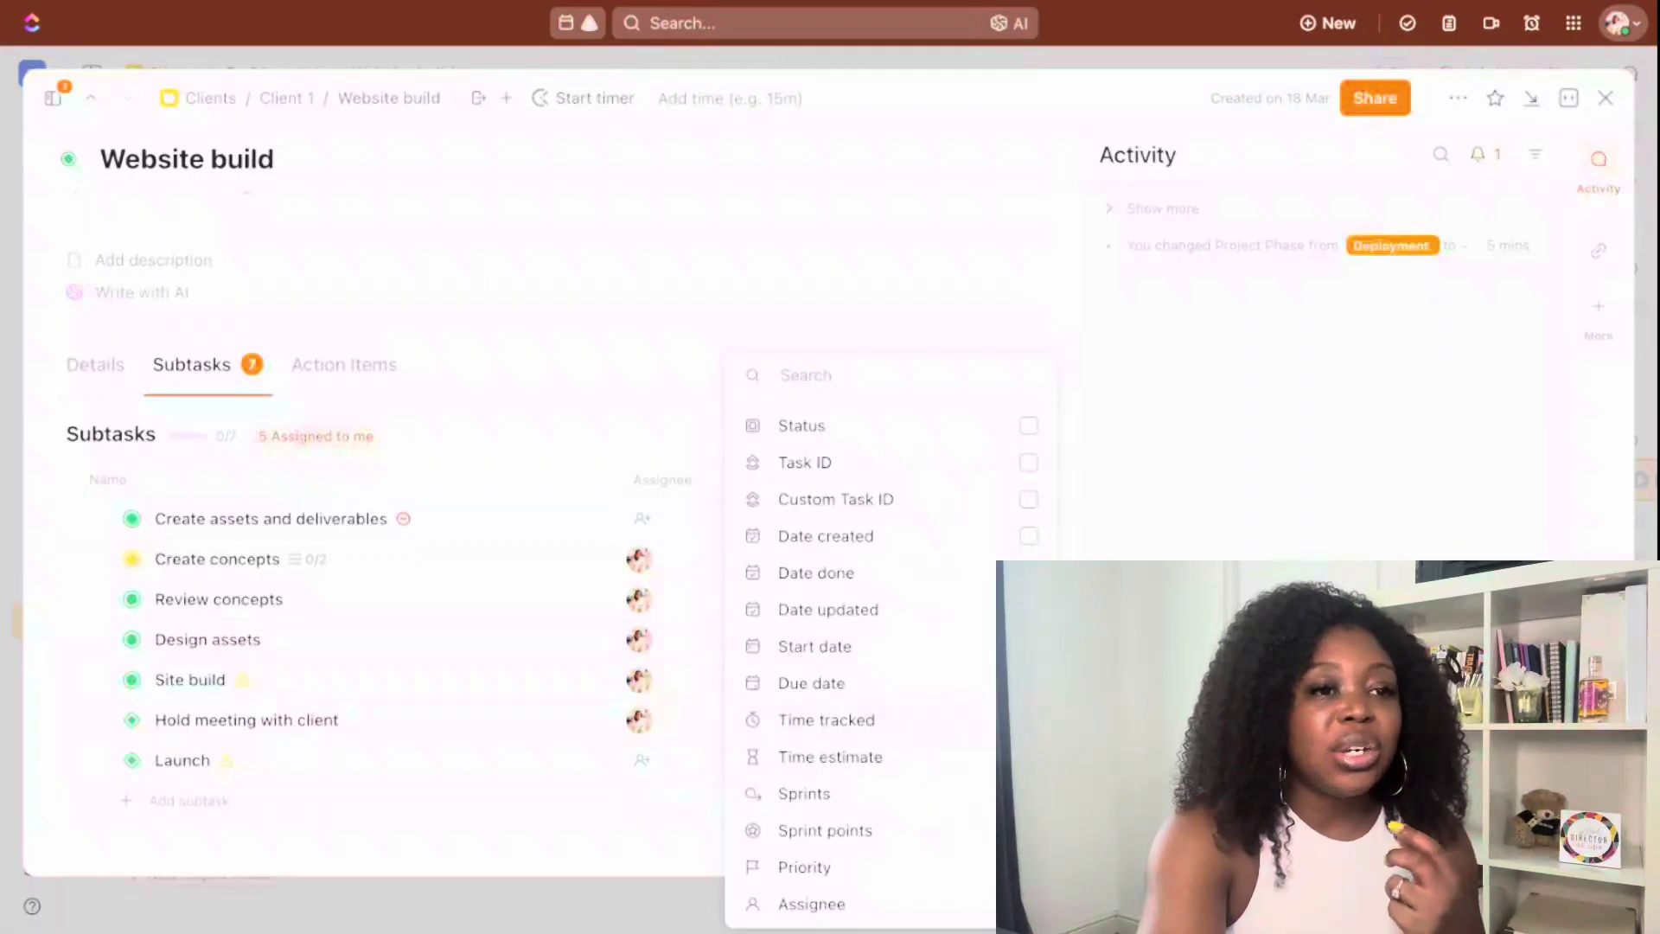
pyautogui.press('Escape')
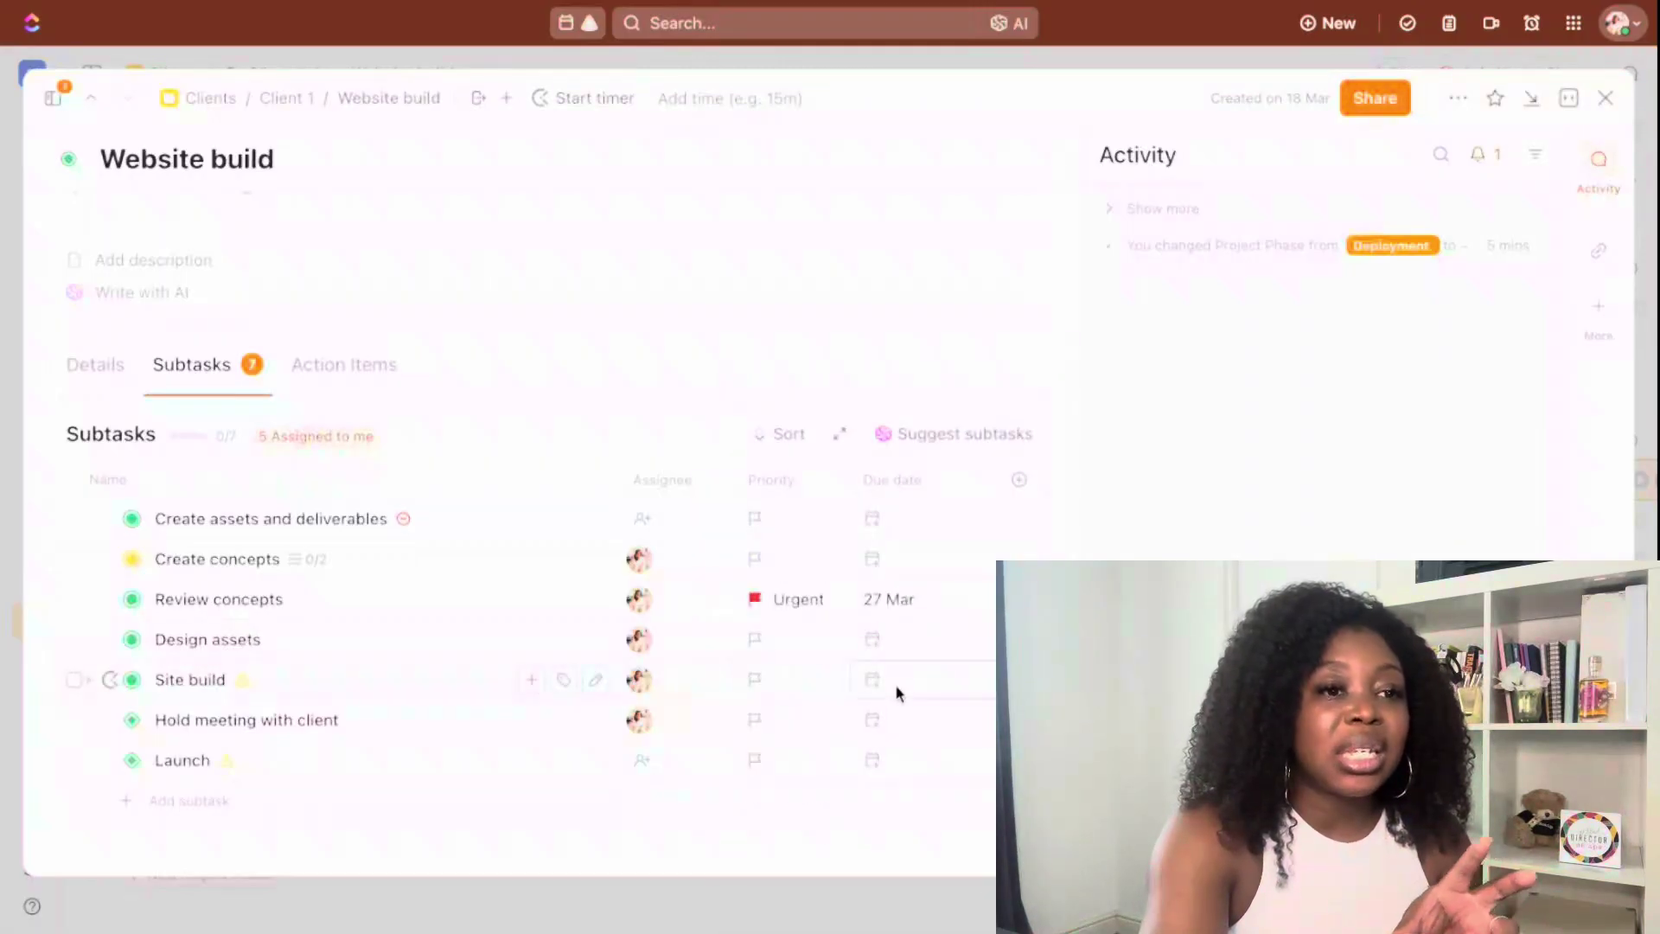
pyautogui.hscroll(5, 895, 683)
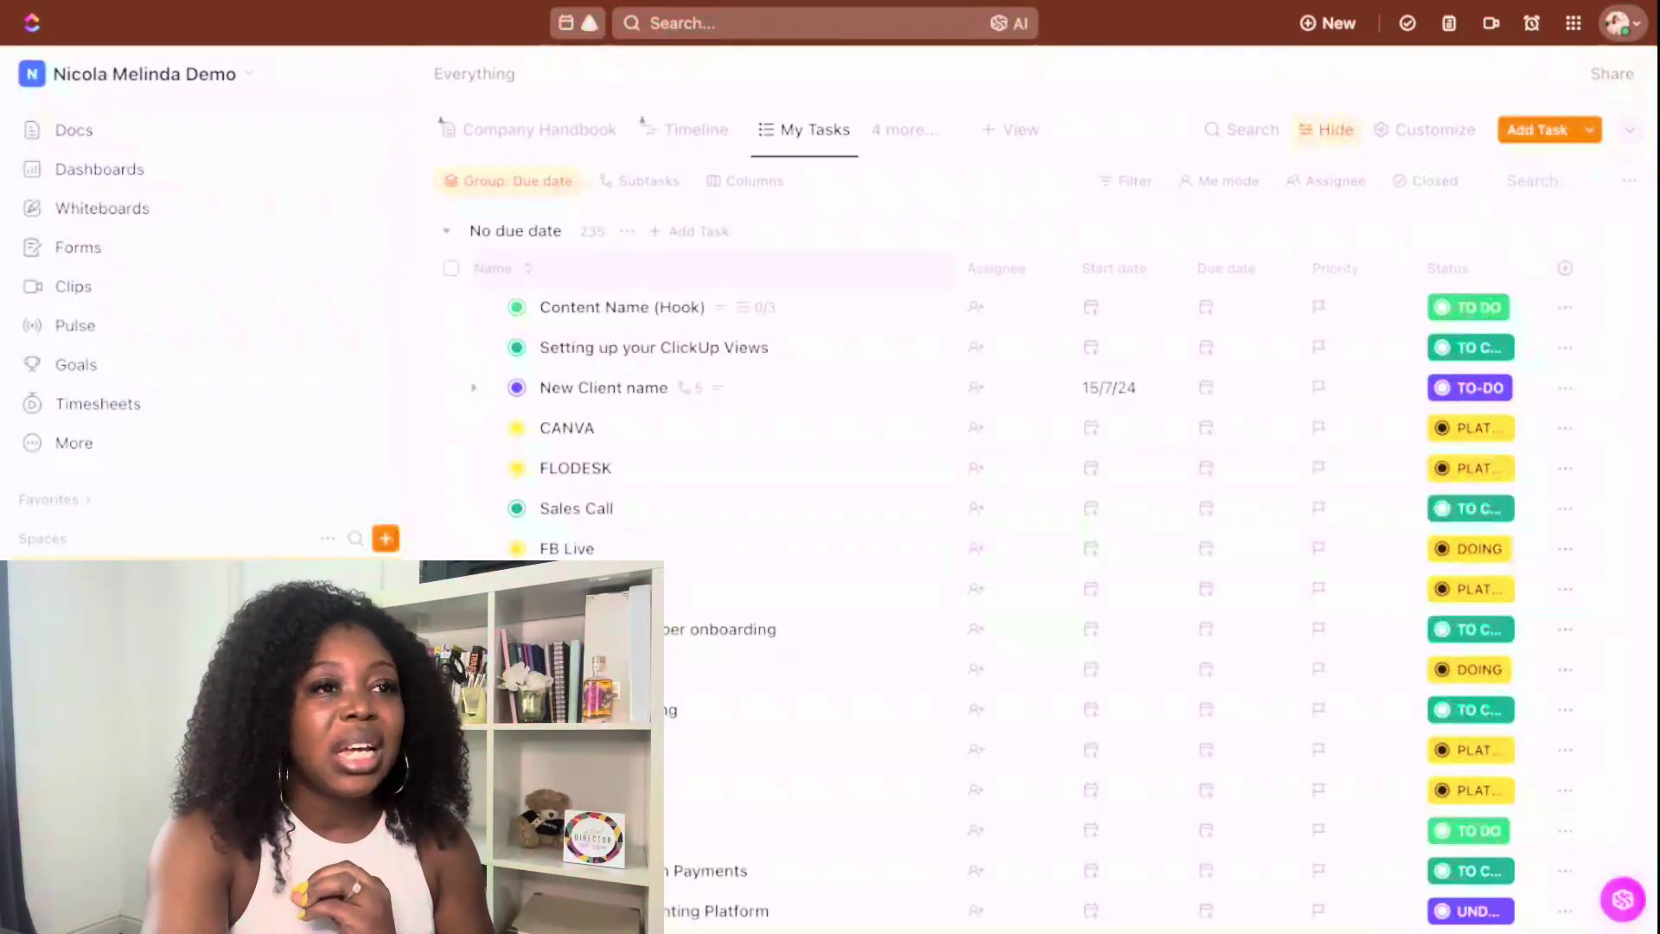
# Switch the subtask display of the Everything-level My Tasks view to Expanded and finally to Separate
pyautogui.click(645, 189)
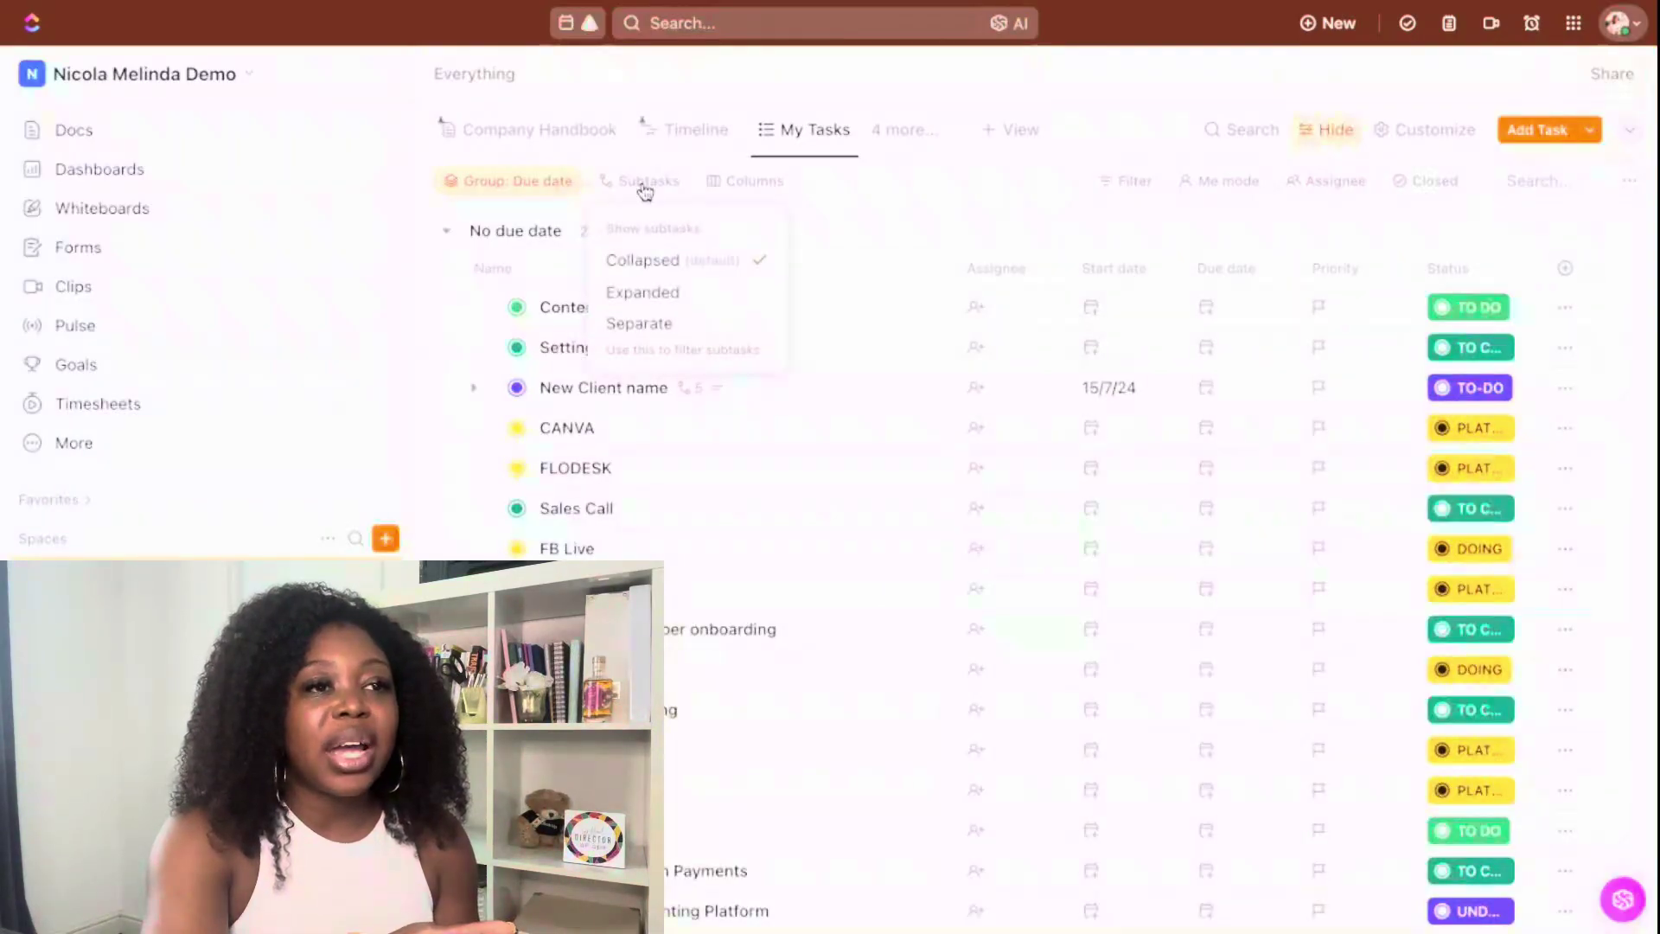
pyautogui.click(657, 295)
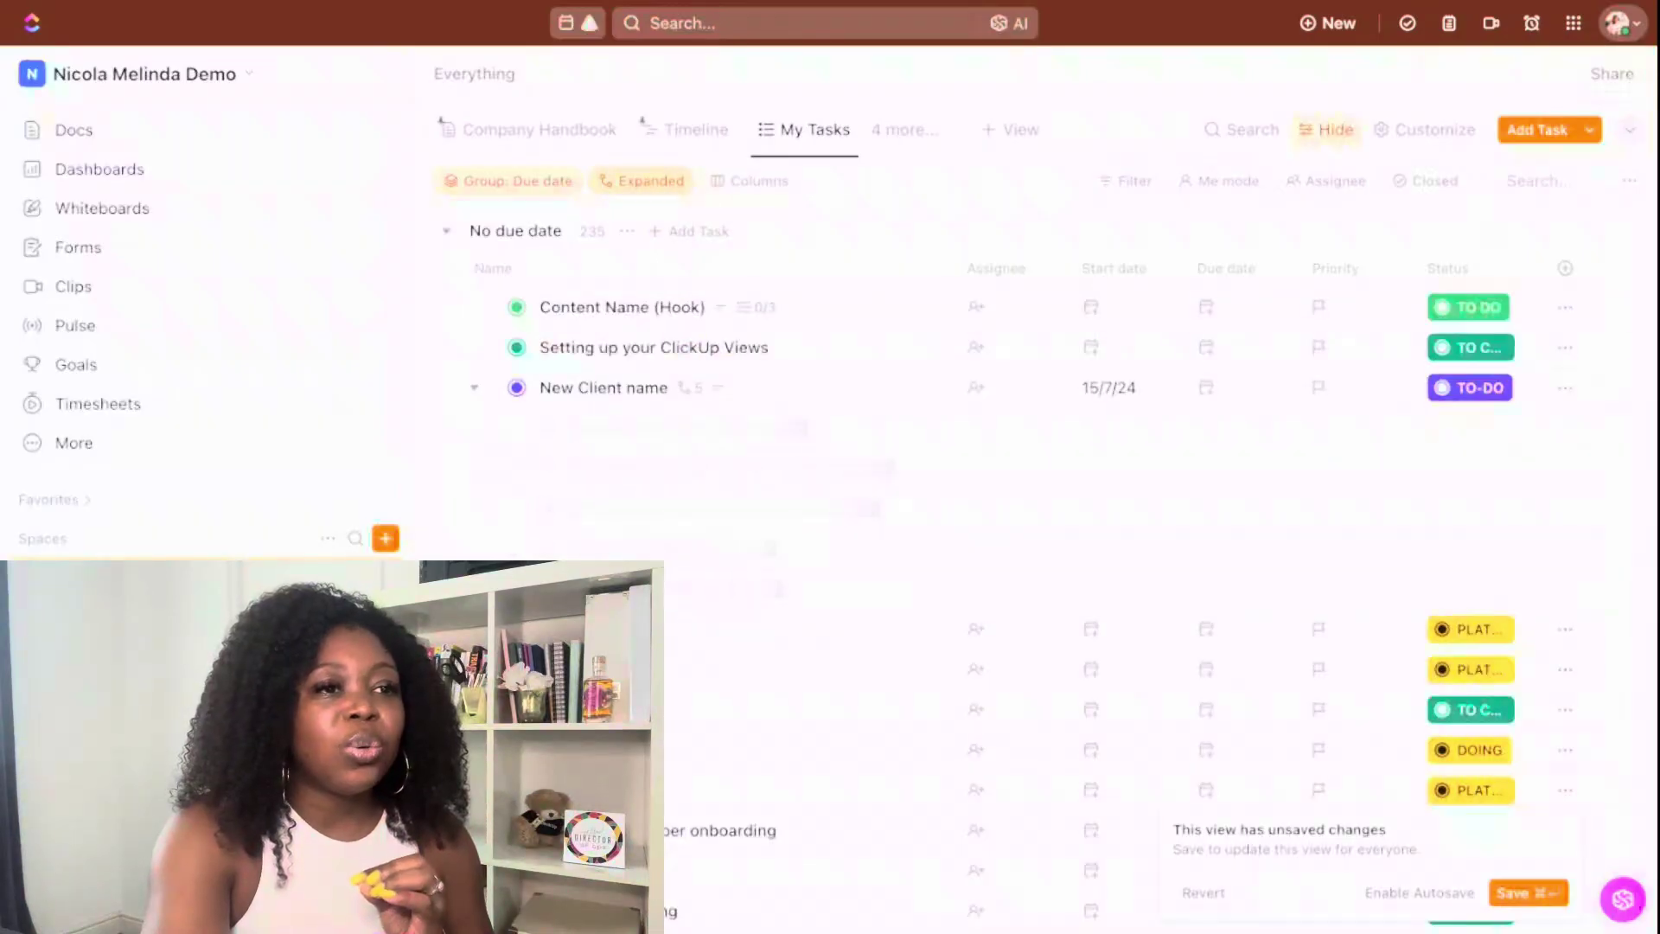
pyautogui.click(643, 180)
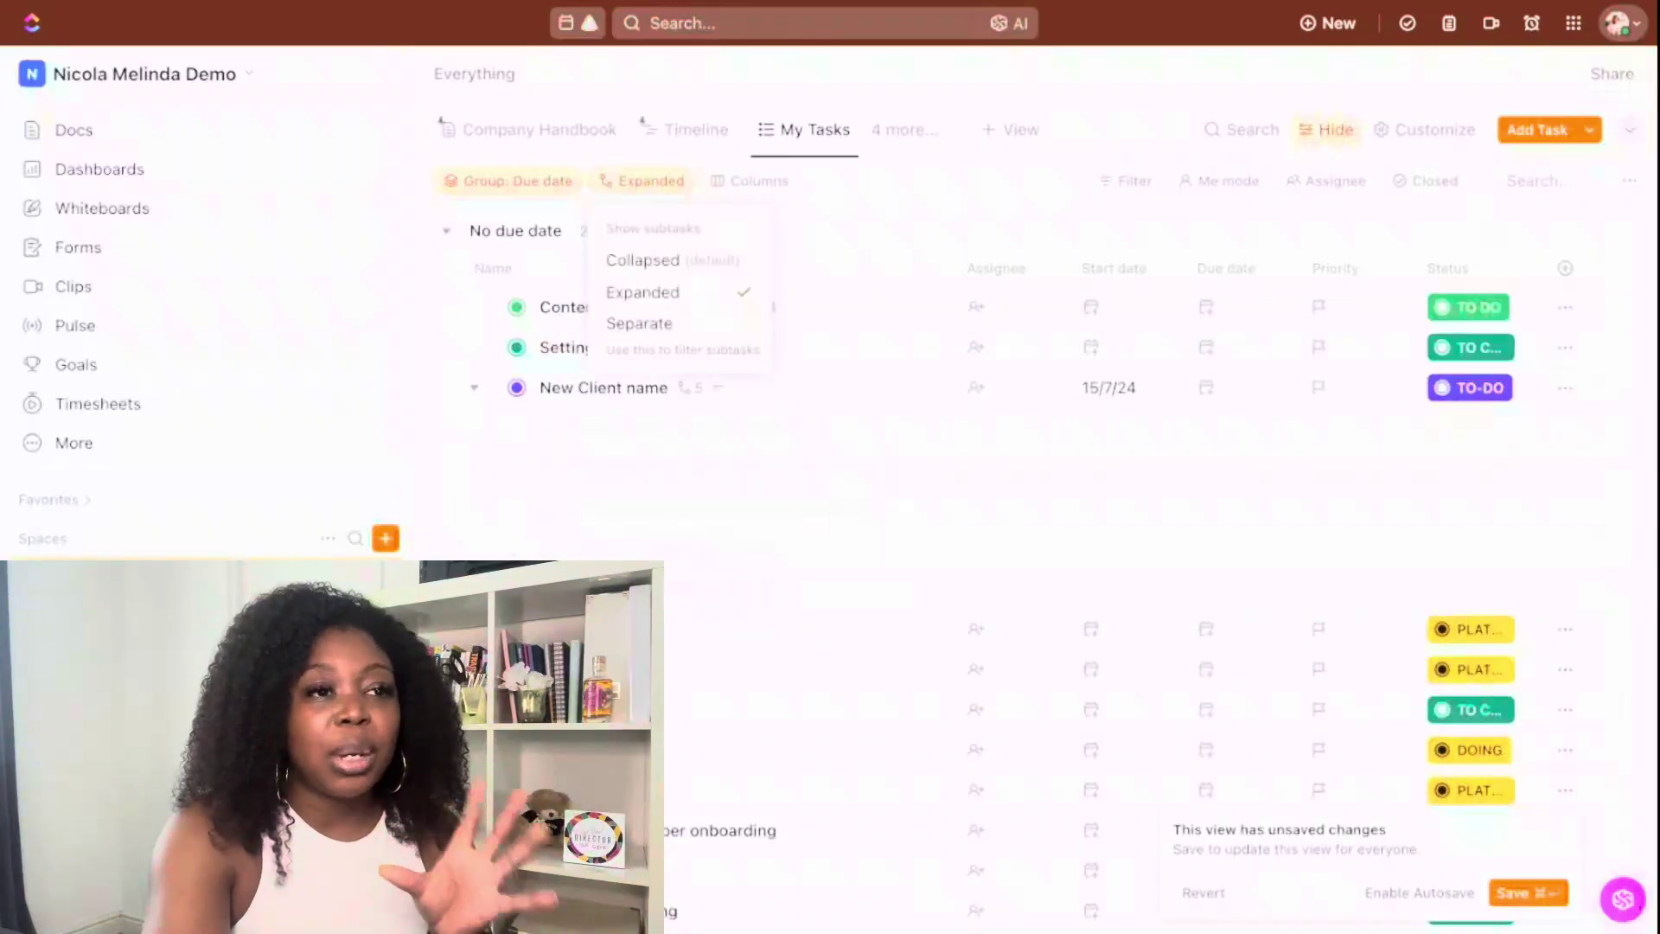
pyautogui.click(657, 333)
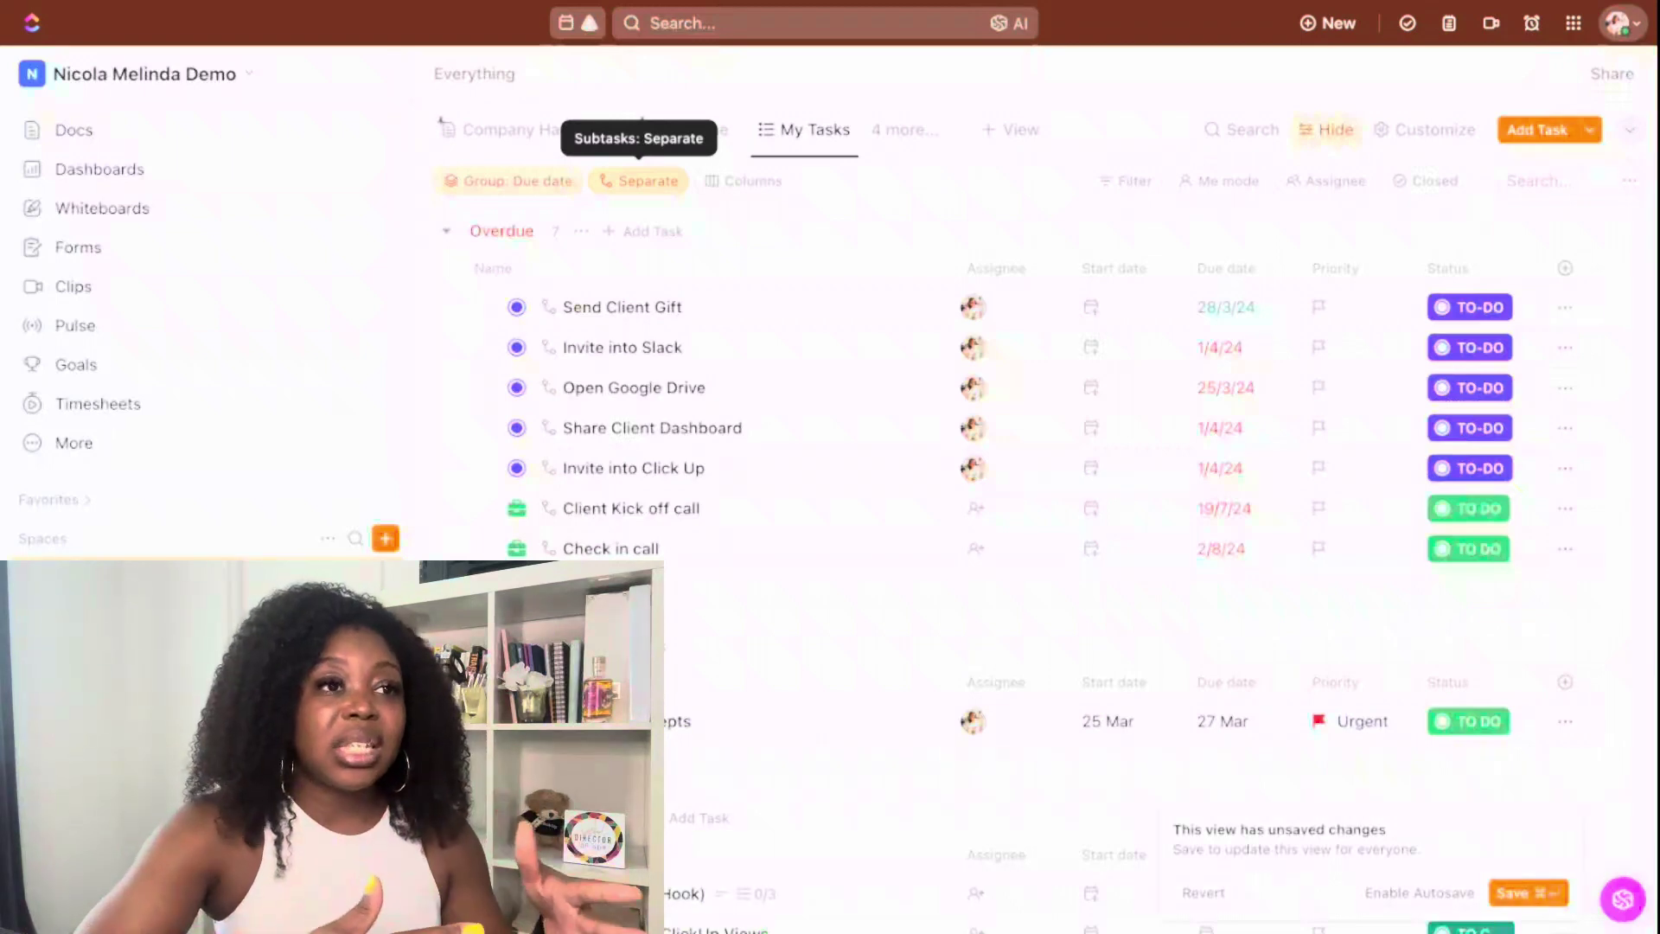
pyautogui.click(640, 180)
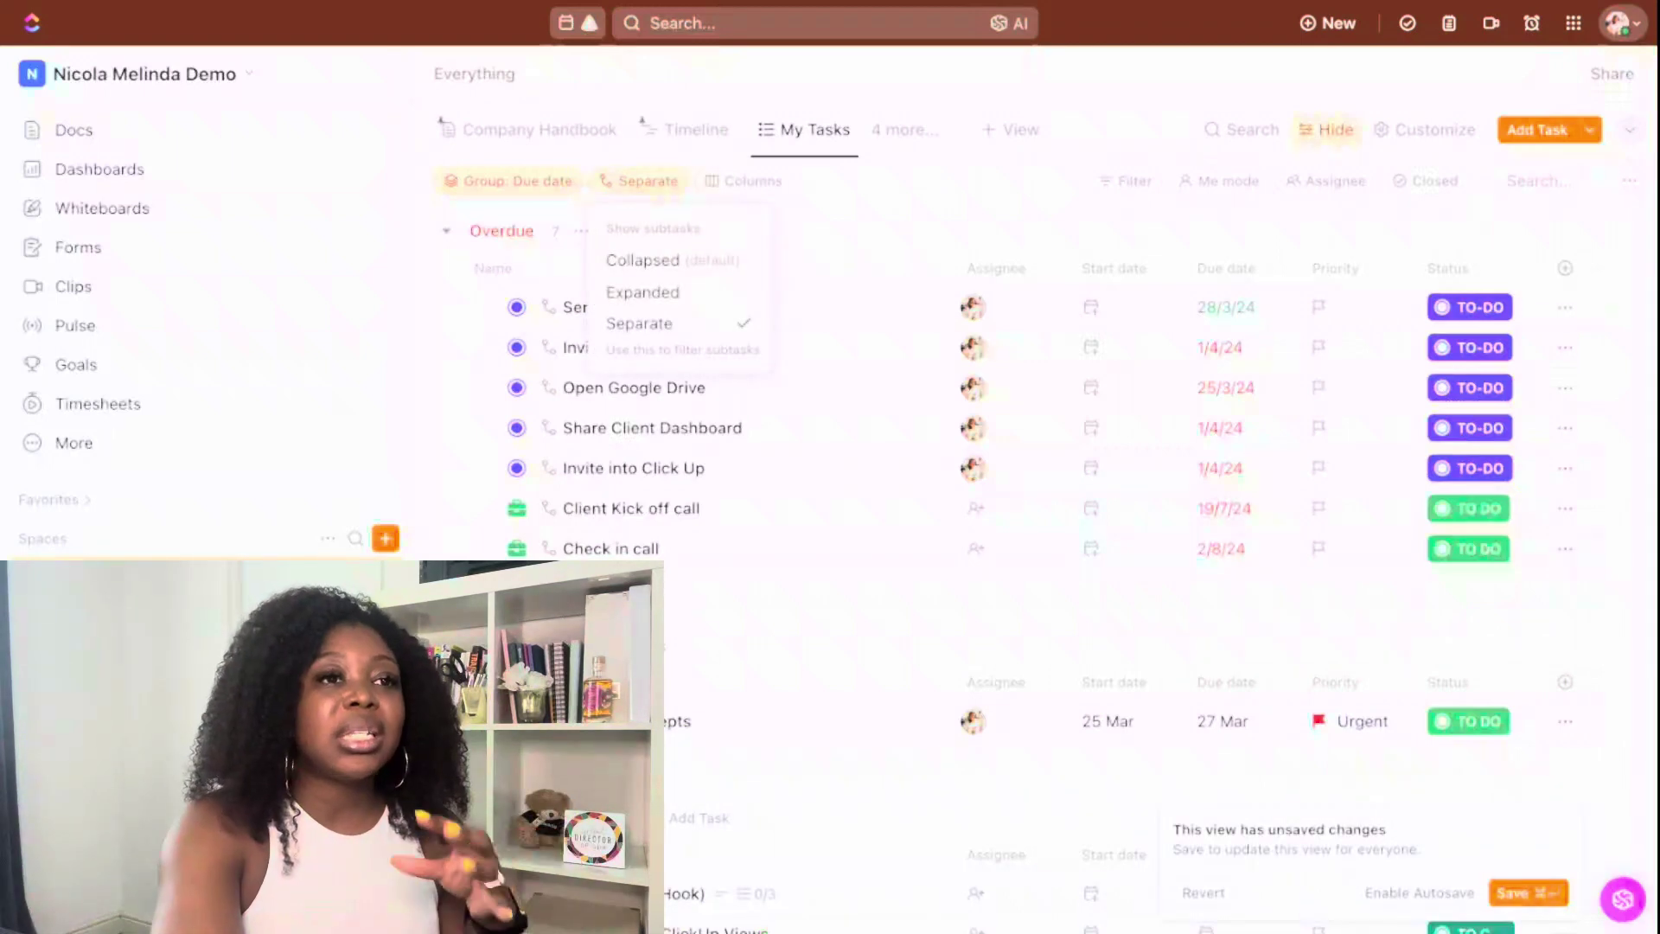
pyautogui.click(845, 206)
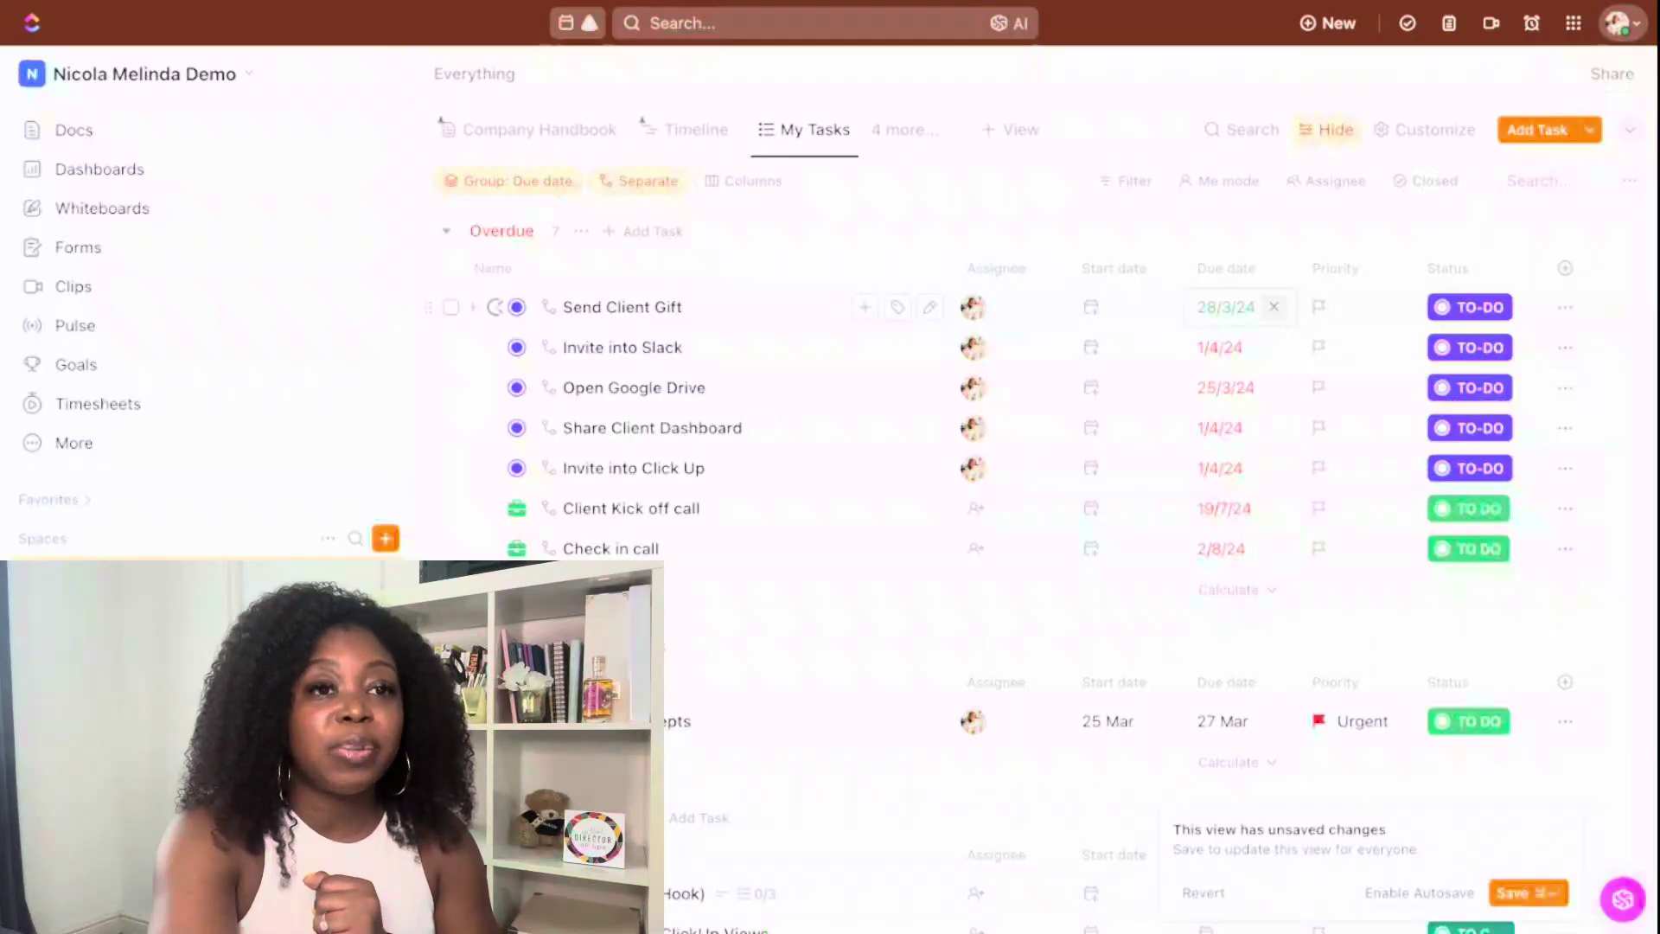
# Clear the due dates of all the overdue subtasks in the My Tasks view, from Send Client Gift through Check in call
pyautogui.click(1274, 307)
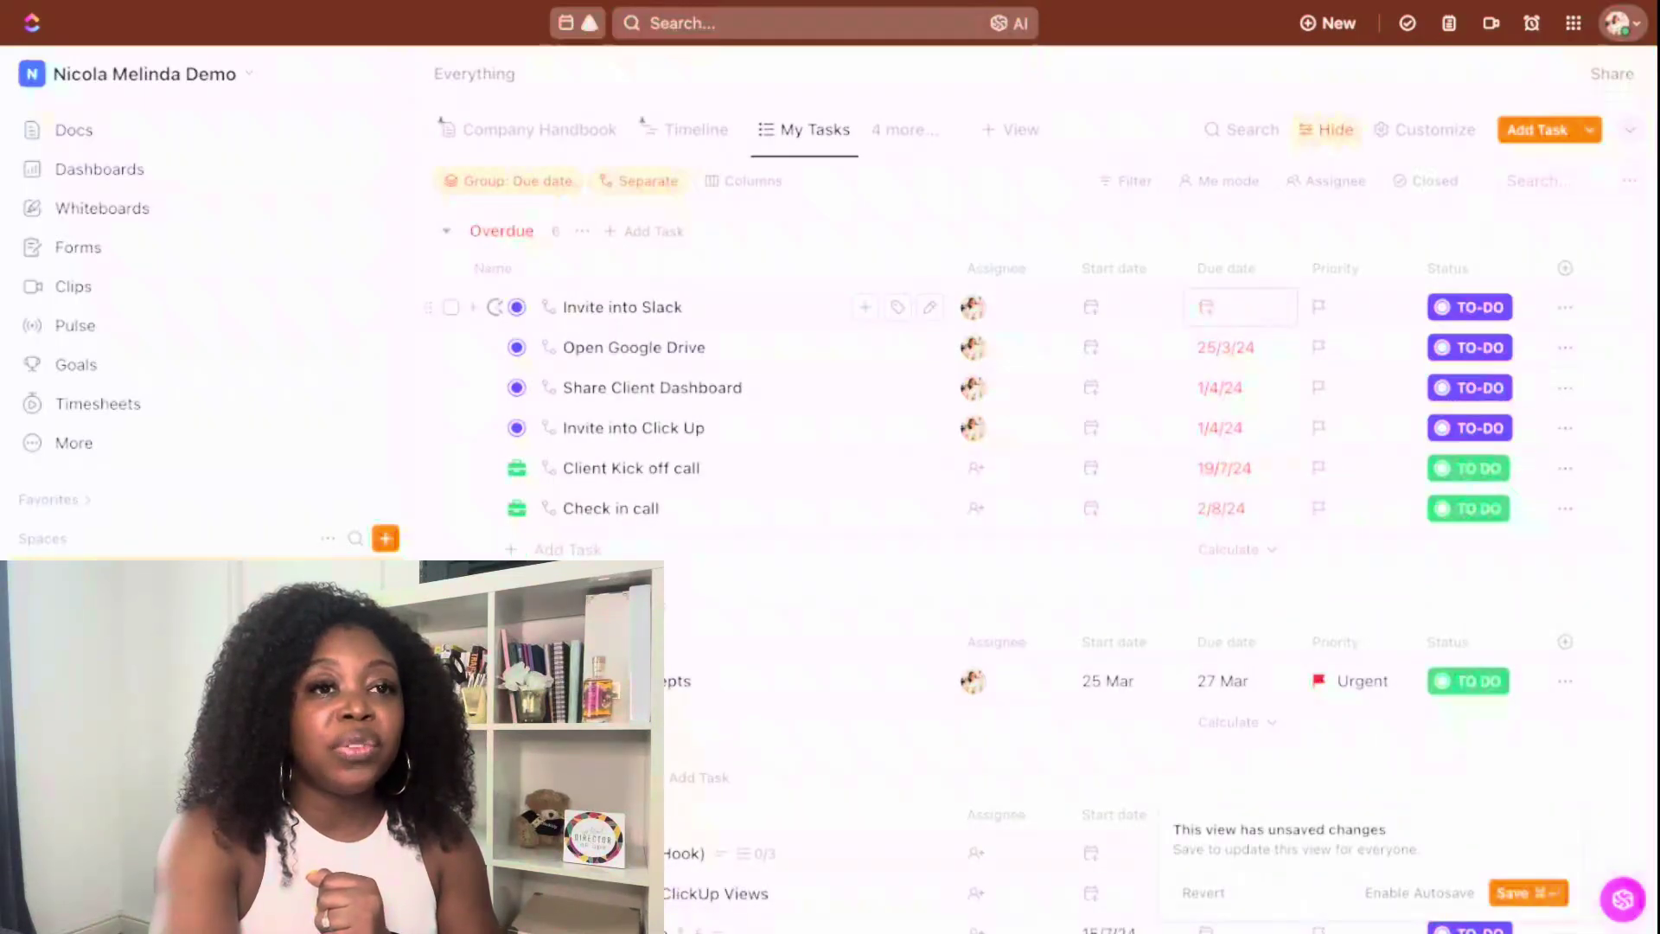
pyautogui.click(1273, 307)
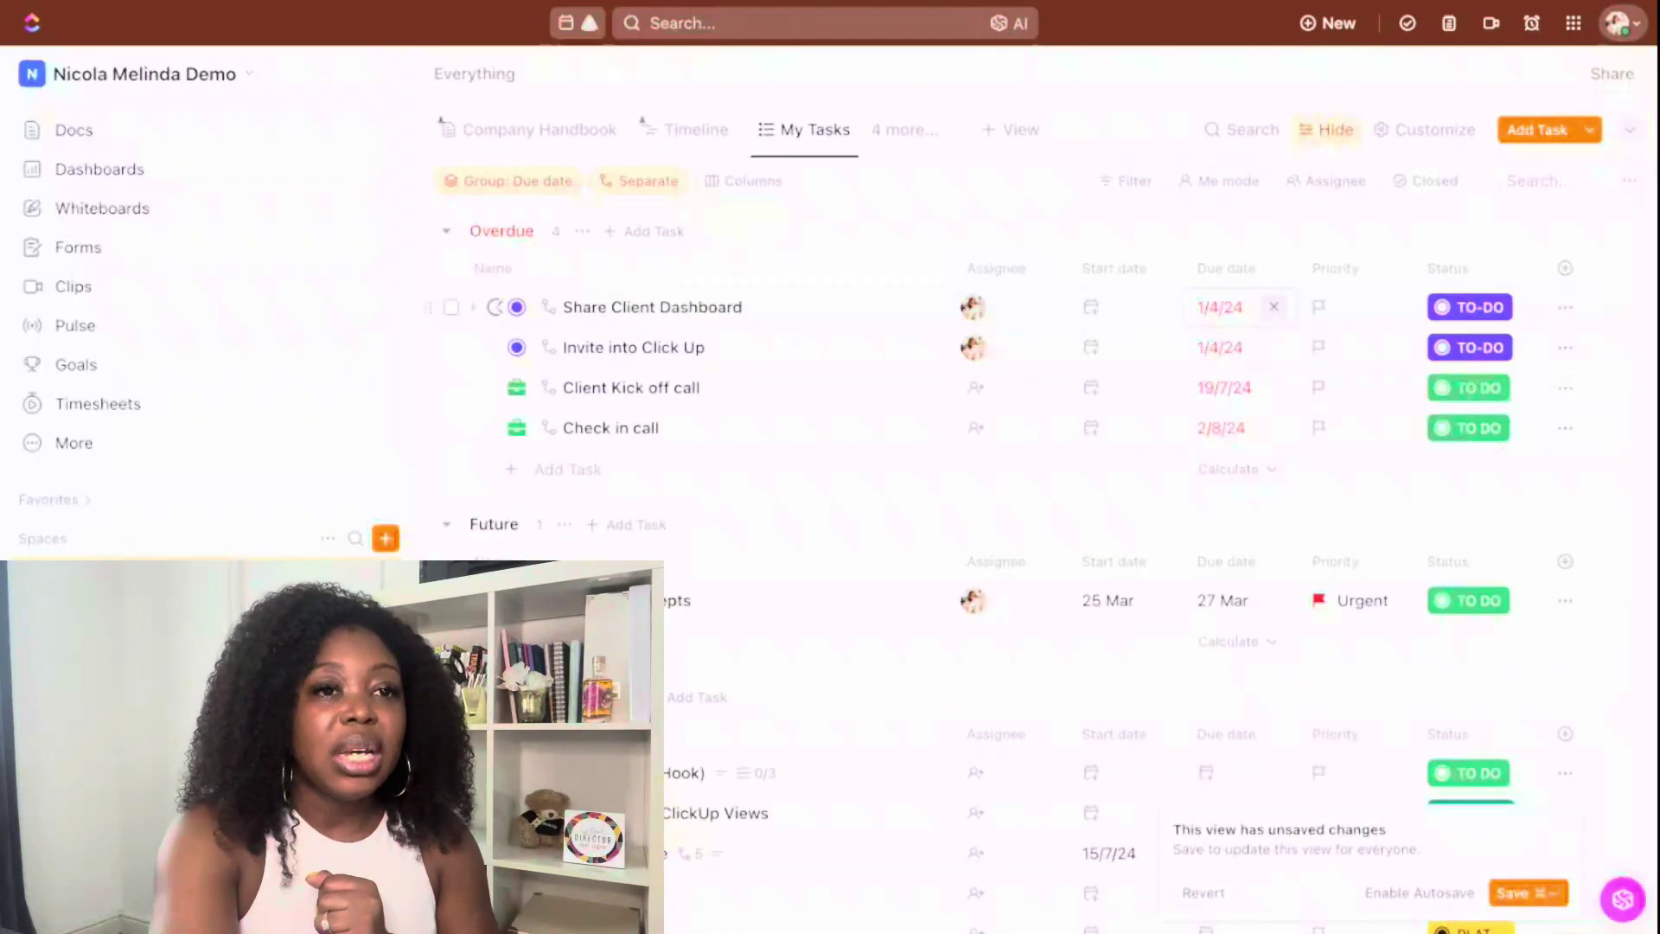
pyautogui.click(1273, 306)
pyautogui.click(1273, 307)
pyautogui.click(1273, 307)
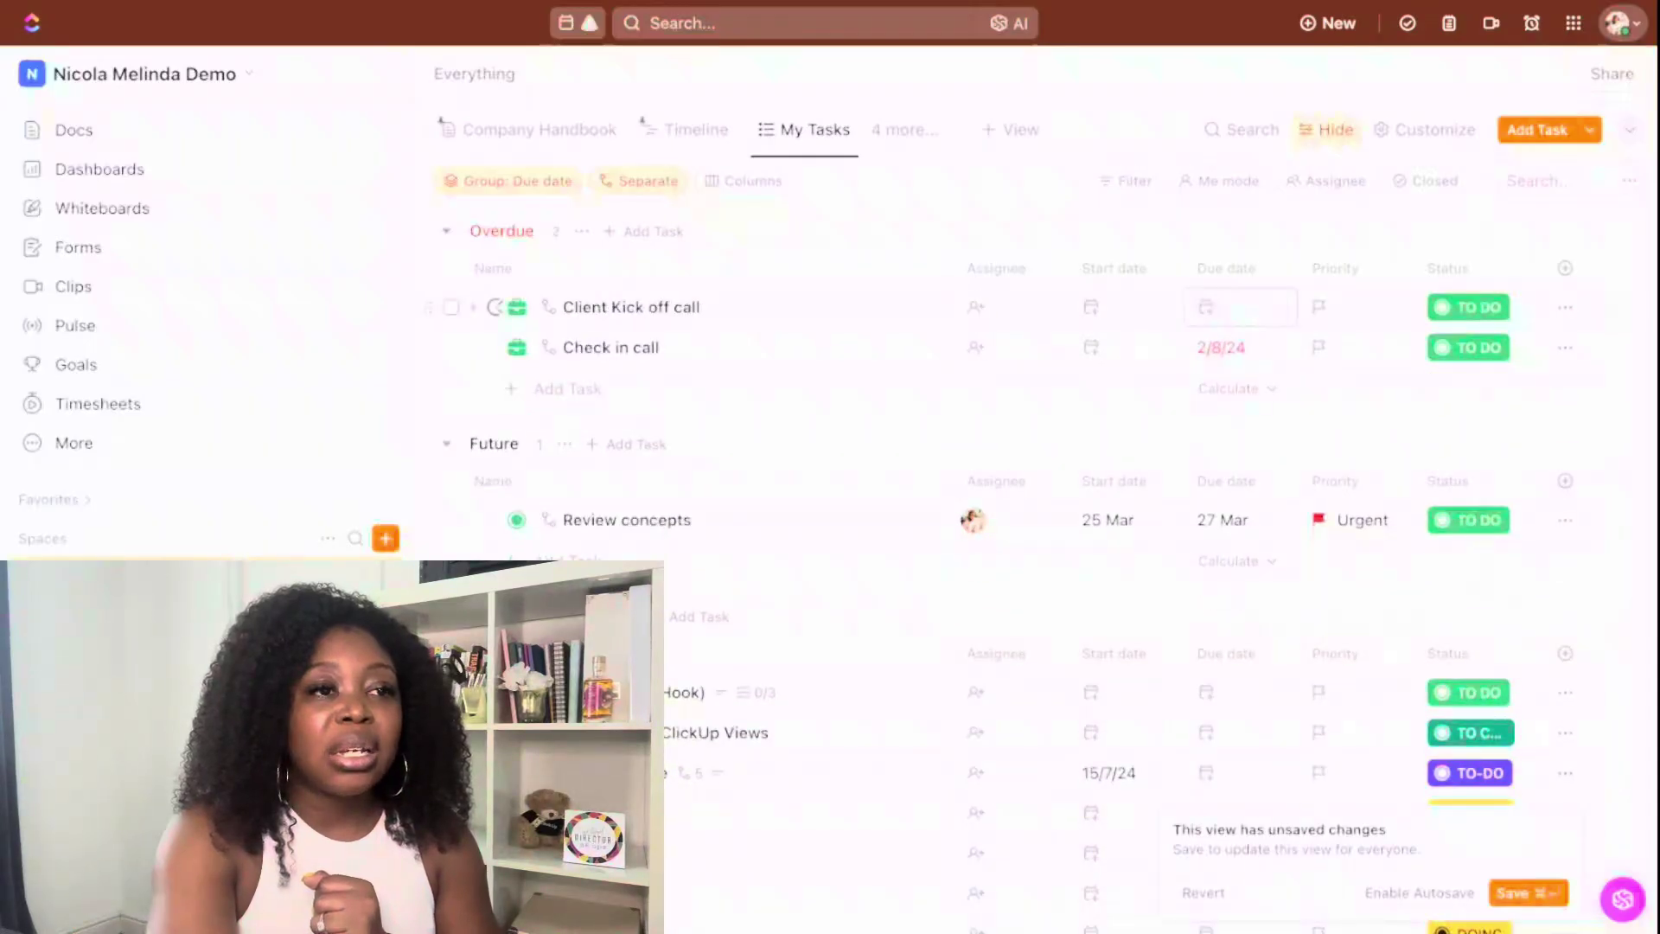
pyautogui.click(1273, 307)
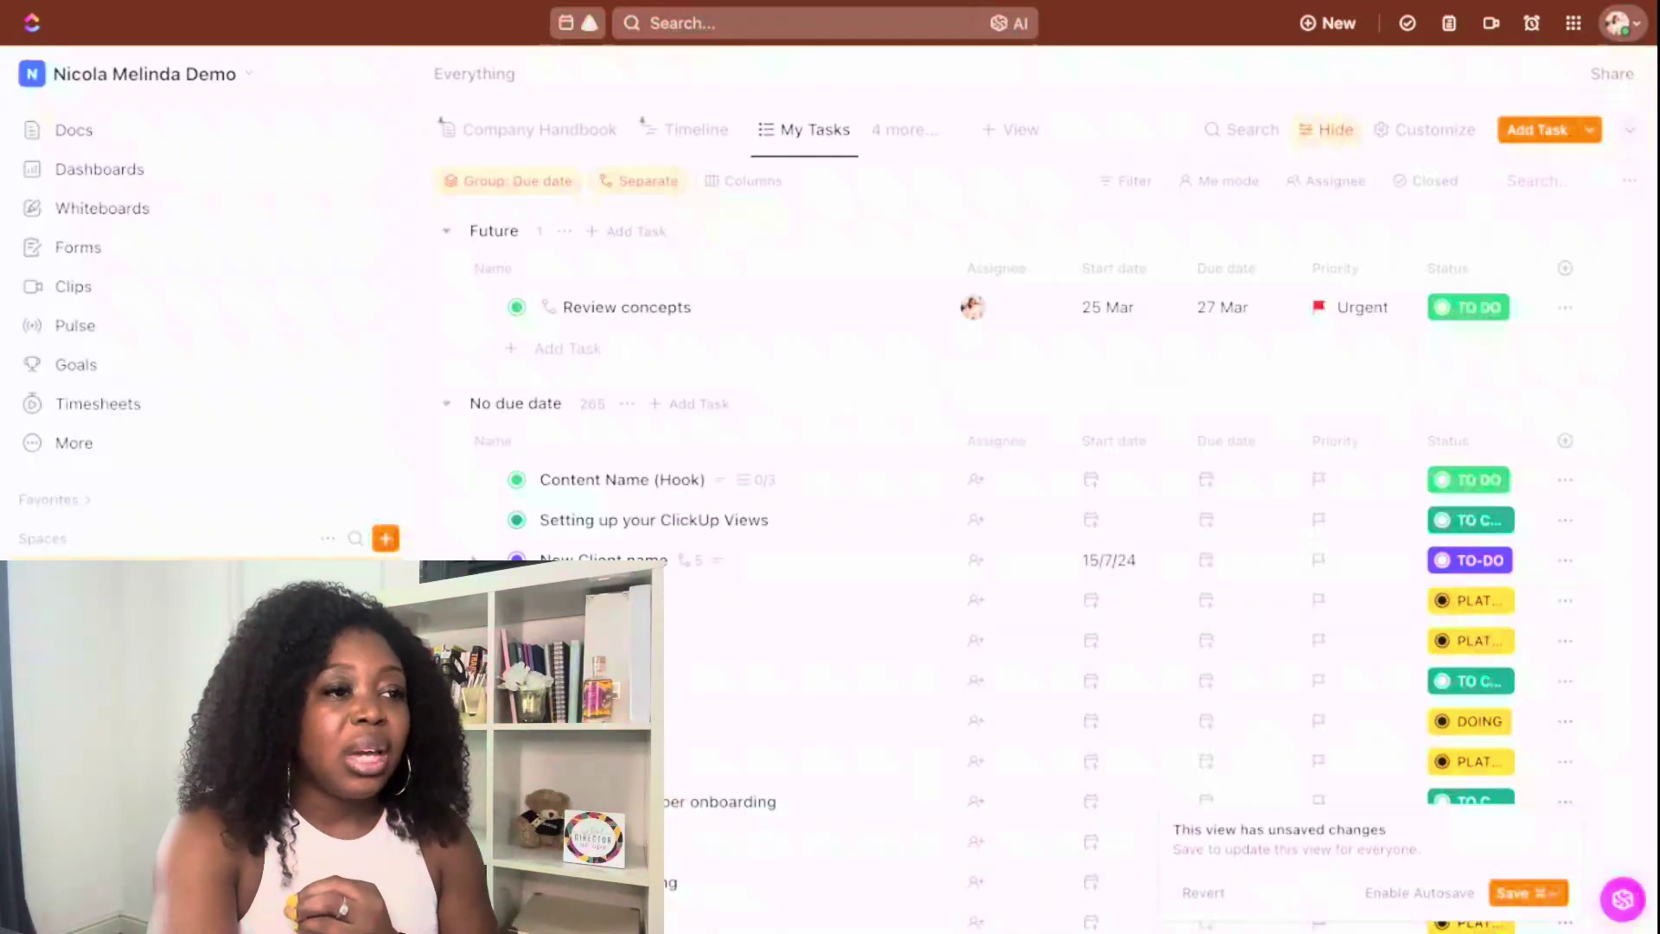
# In Client 1's Website build list, set the Project tasks view to show subtasks expanded and save the view
pyautogui.click(81, 652)
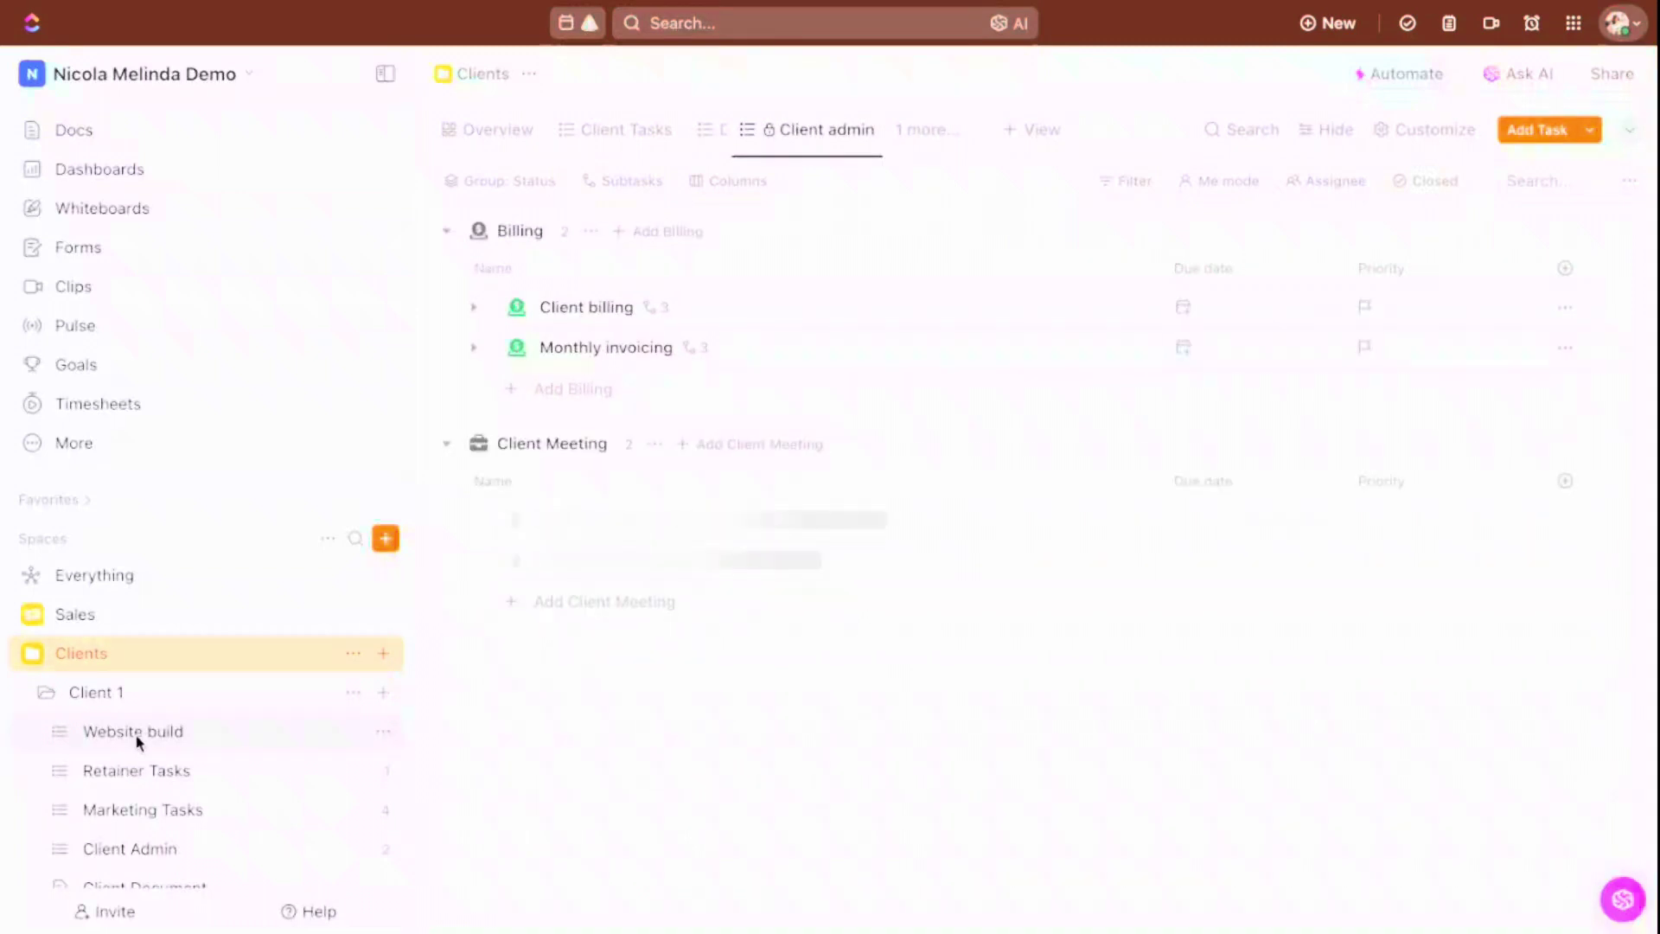
pyautogui.click(134, 732)
pyautogui.click(474, 480)
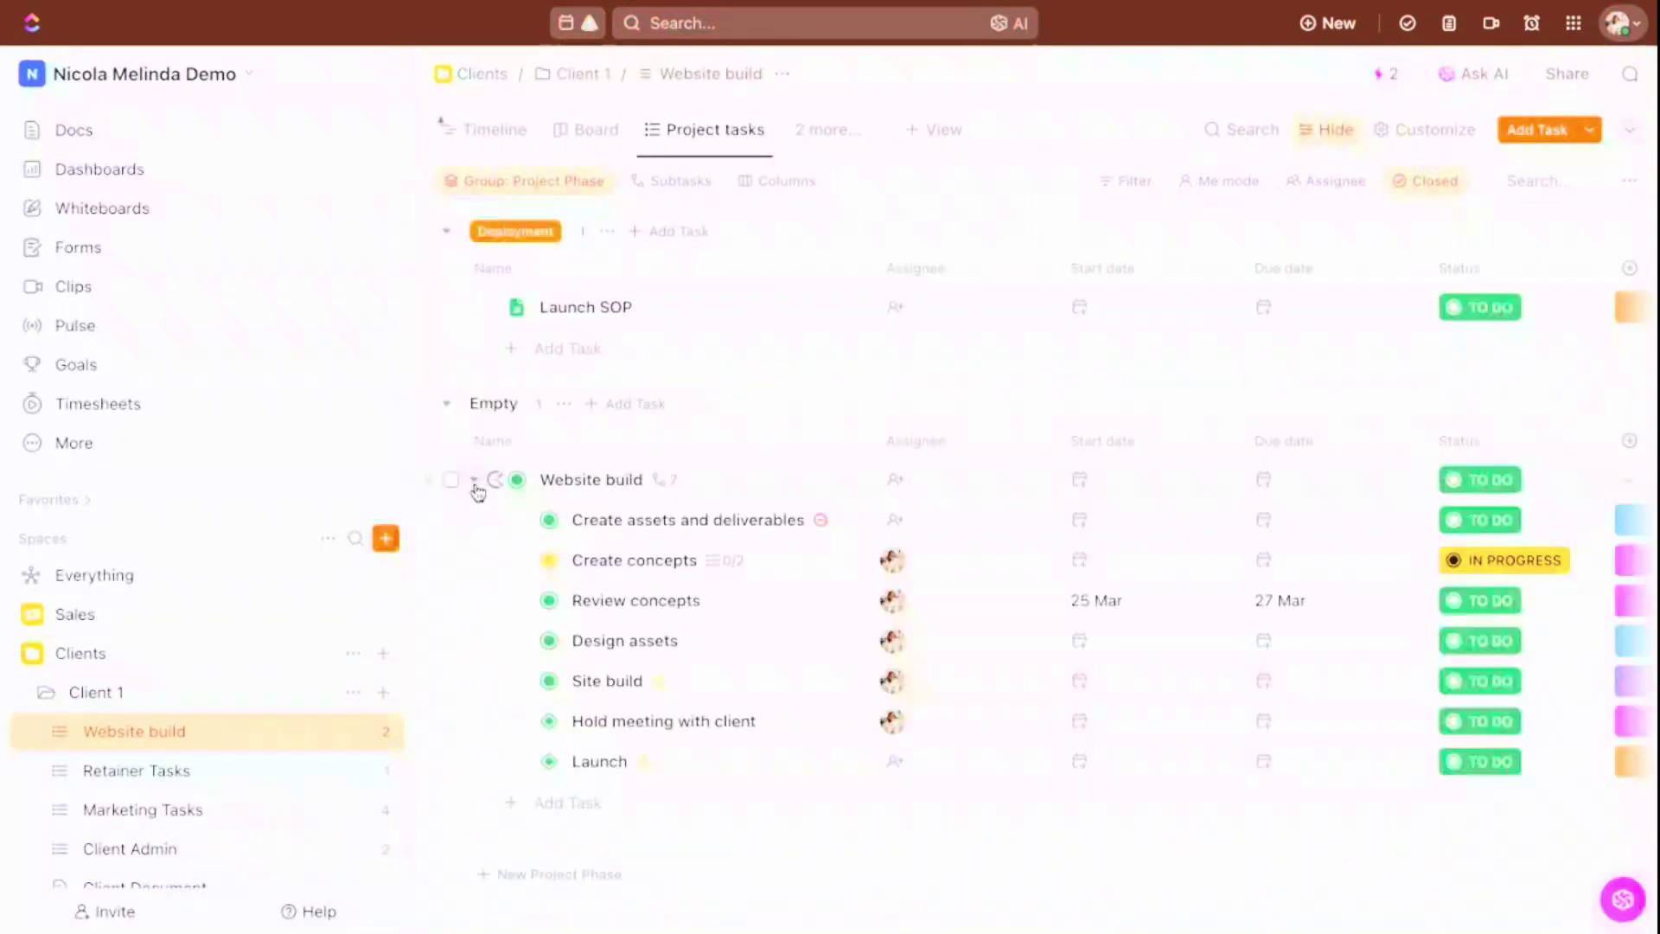
pyautogui.click(681, 182)
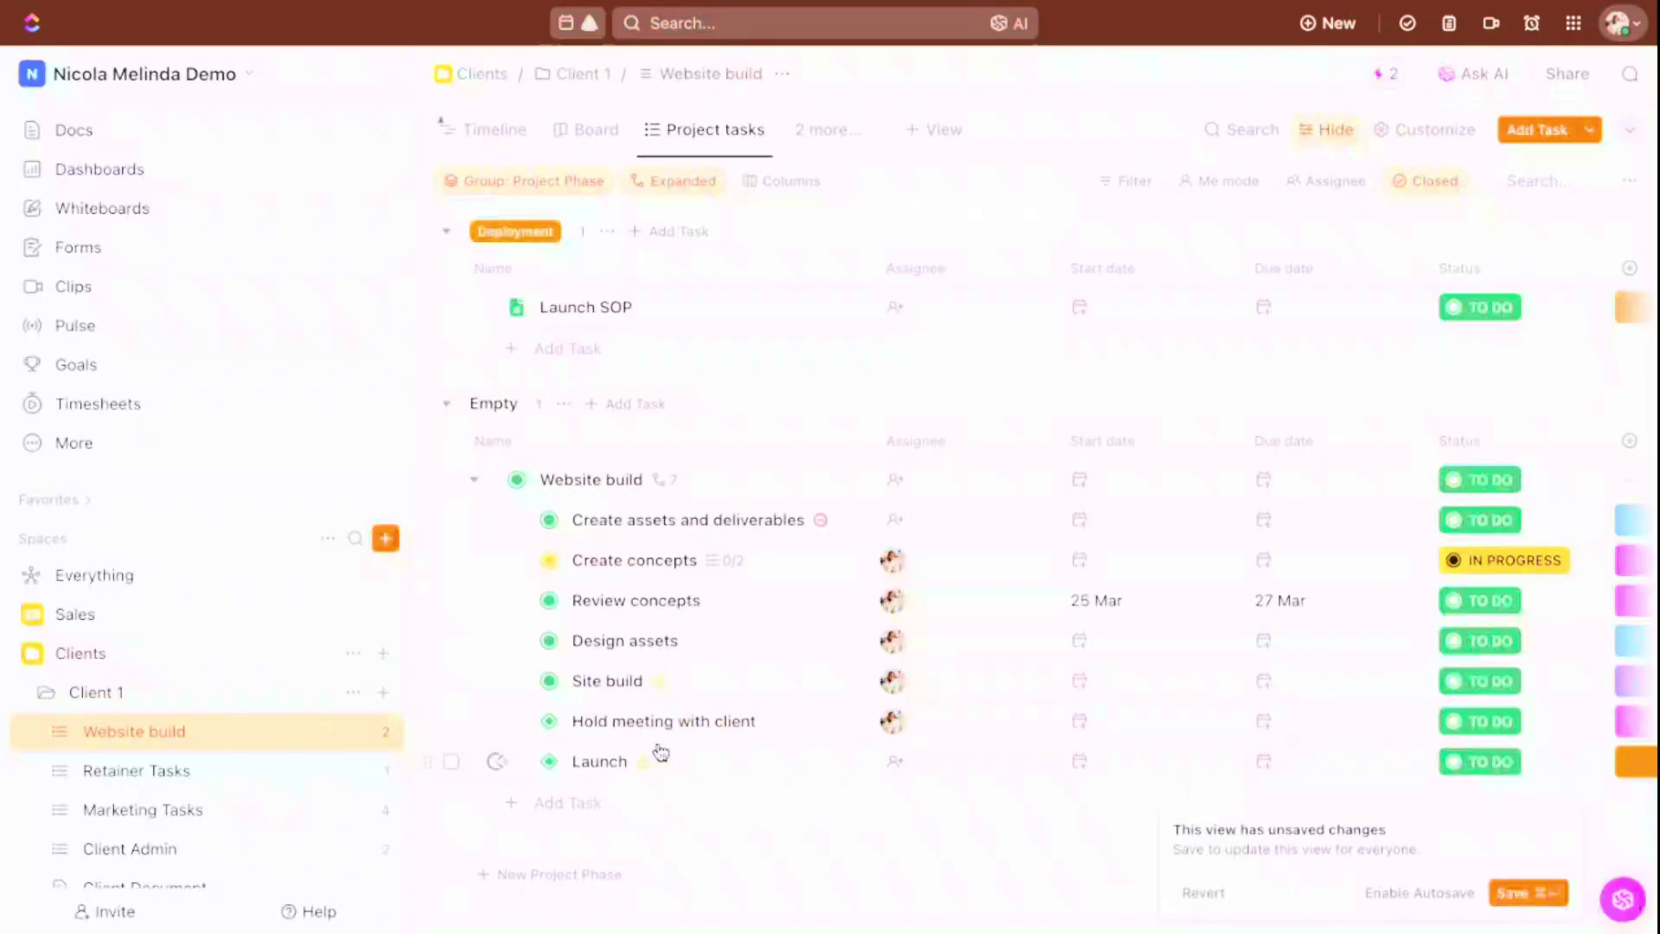
pyautogui.click(1514, 893)
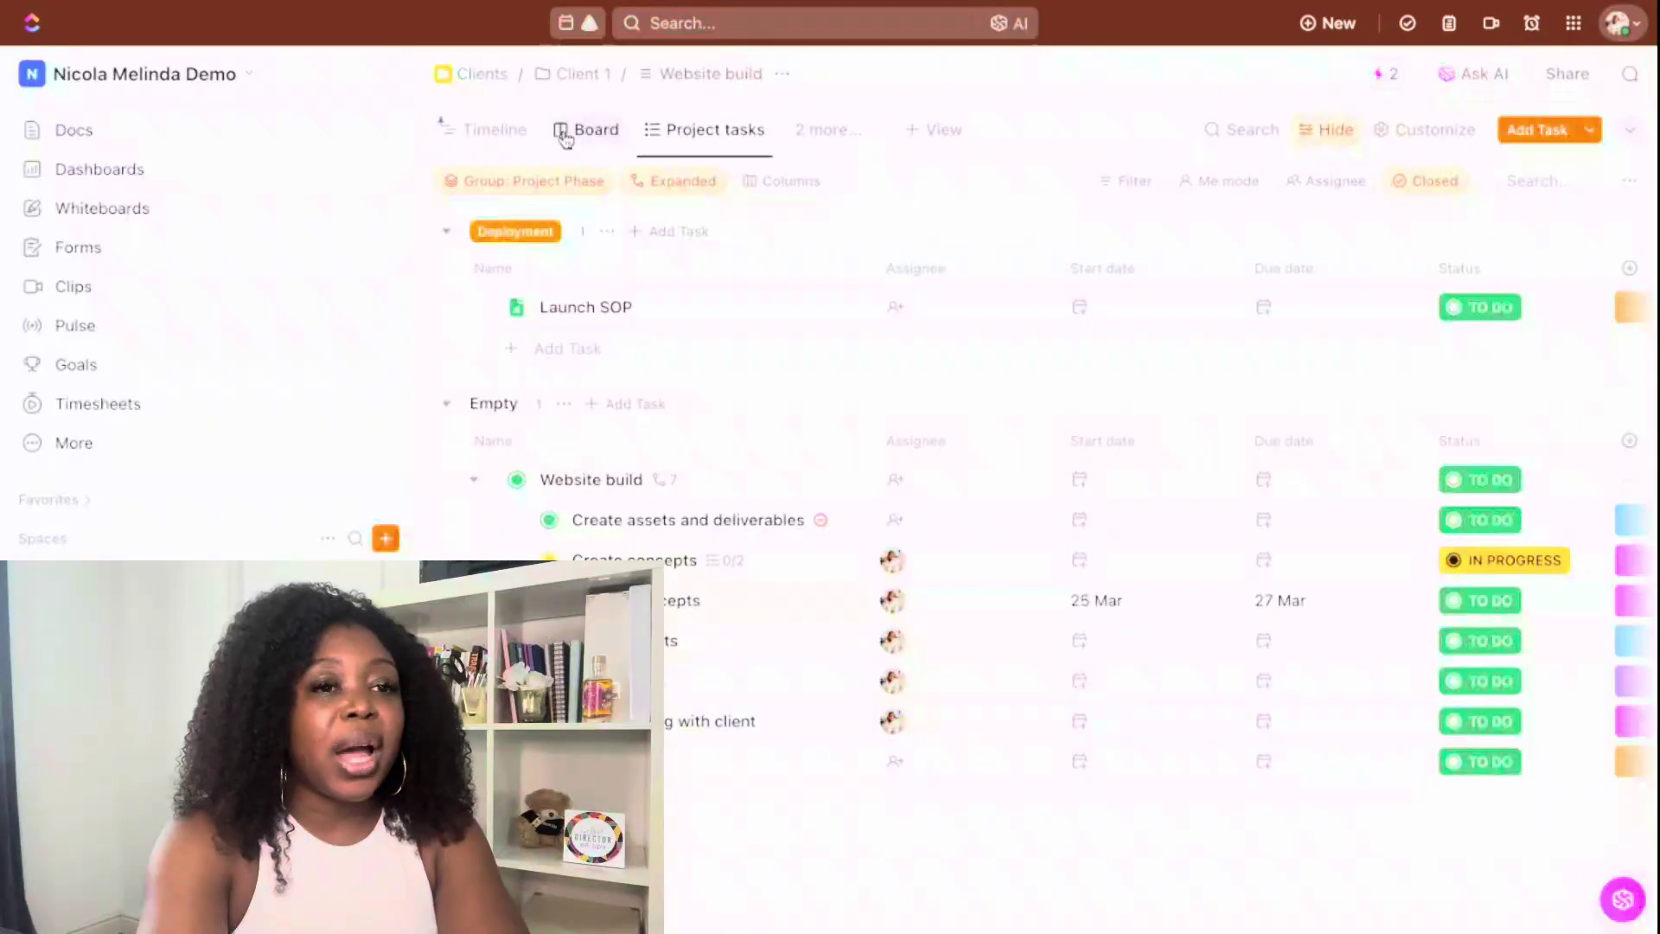
# Open the Website build list's Board view and show its subtasks as separate cards
pyautogui.click(564, 134)
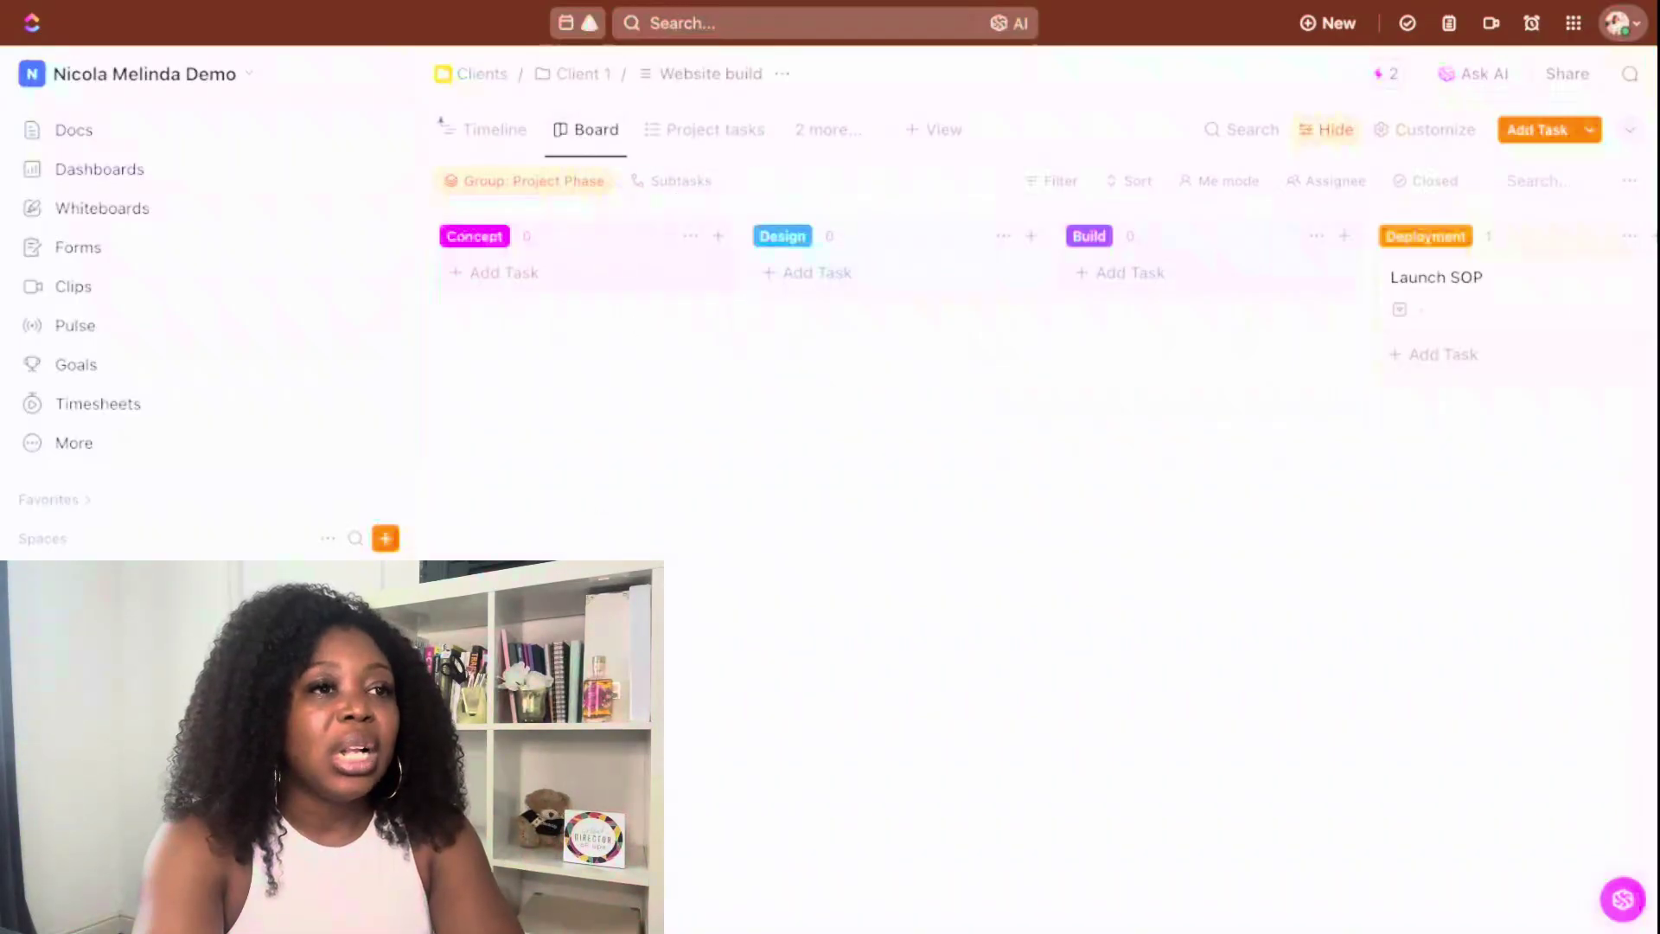
pyautogui.click(673, 186)
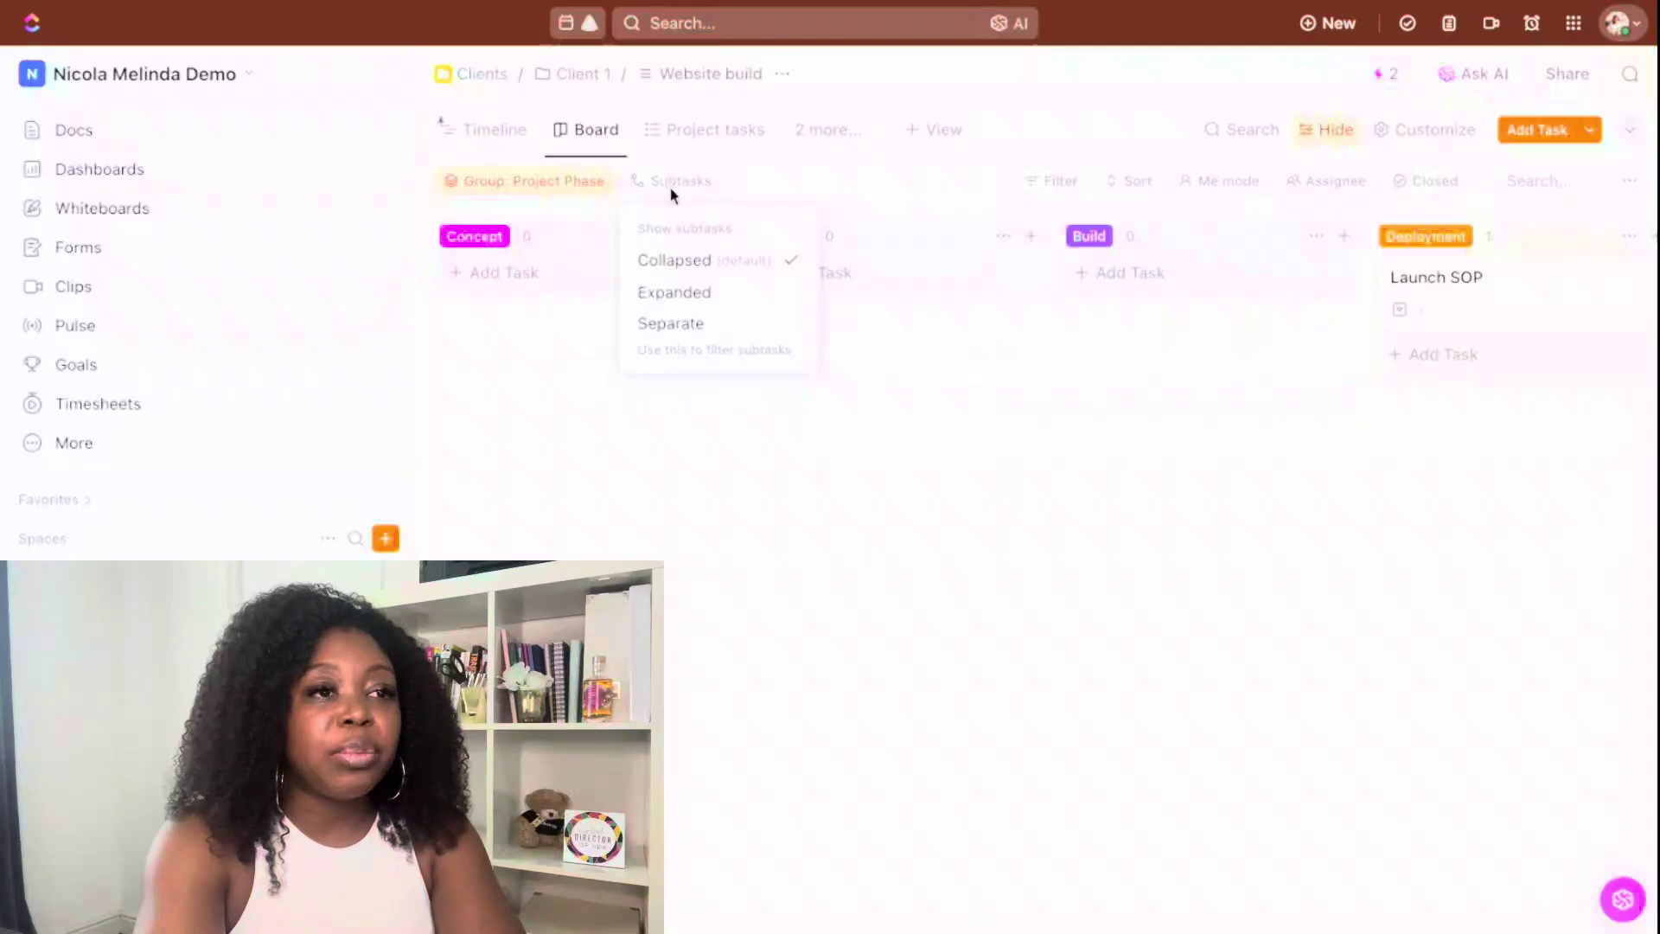
pyautogui.click(672, 324)
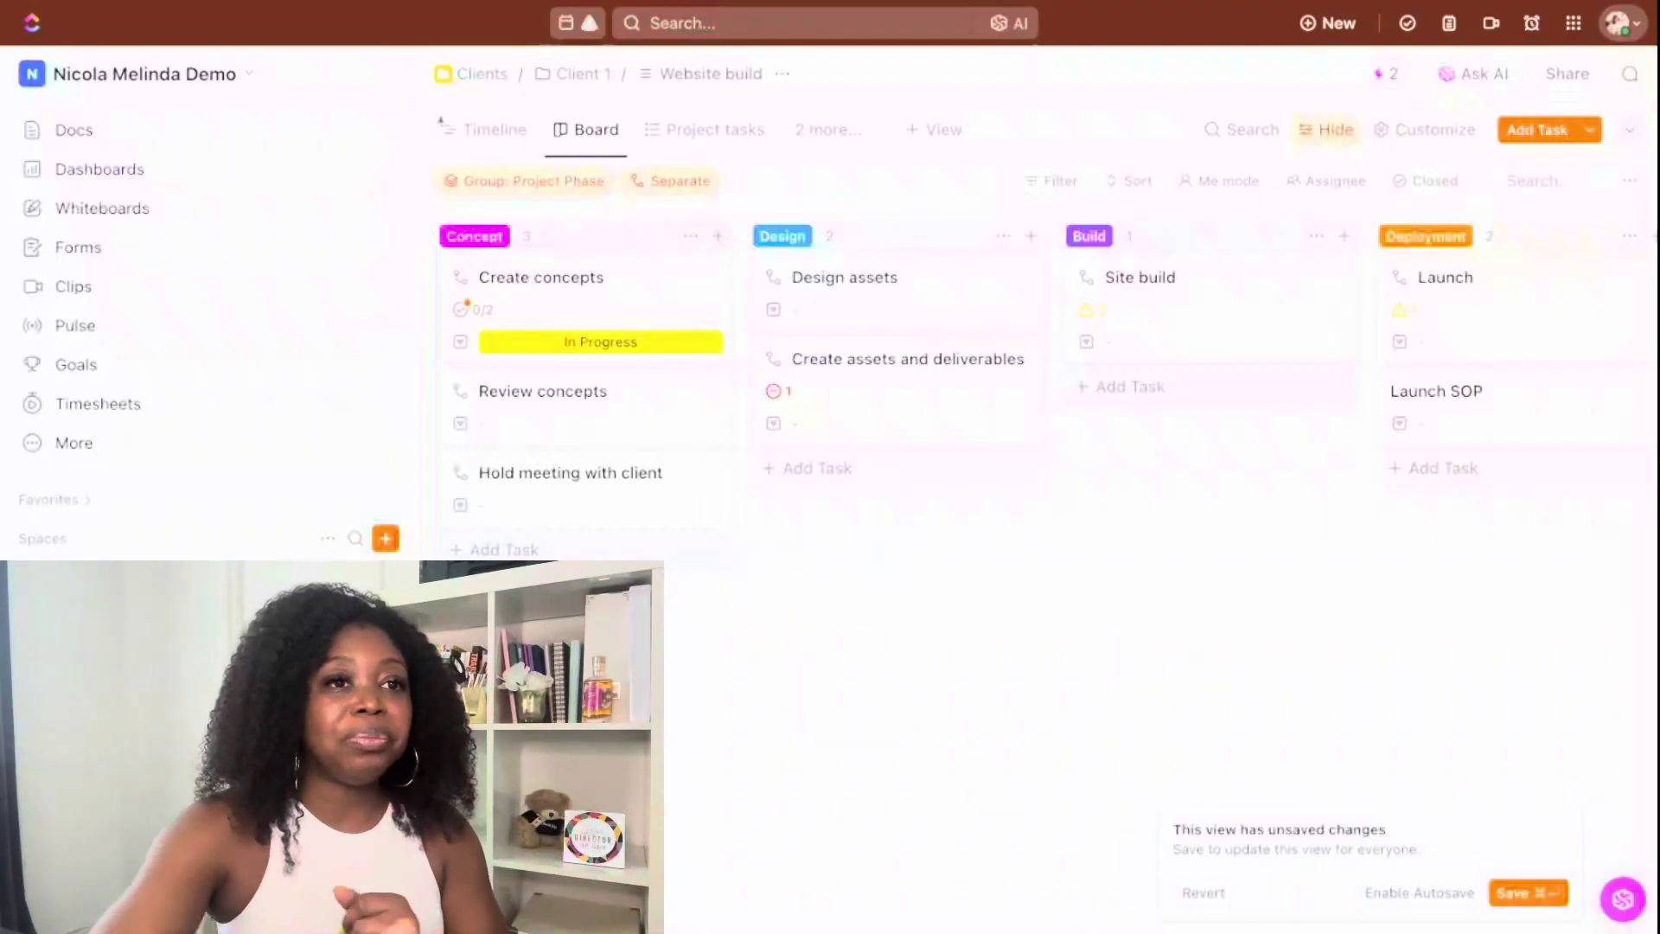
# Customize the Board view's cards to show the Status, Dates and Assignee fields
pyautogui.click(1418, 137)
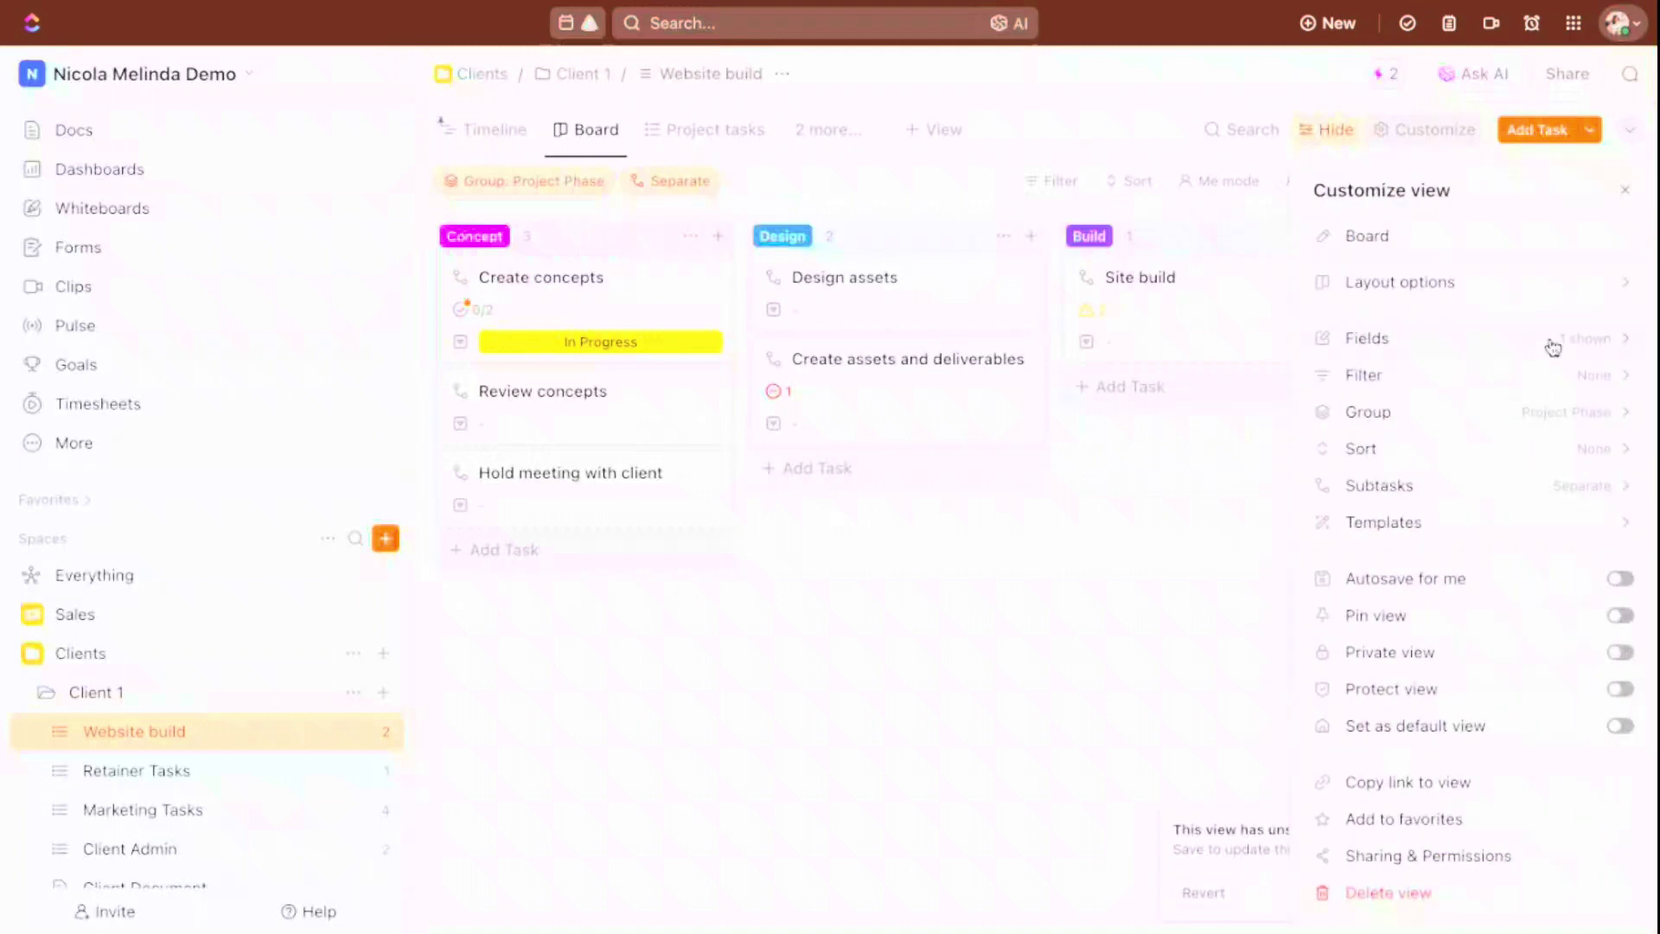
pyautogui.click(1615, 346)
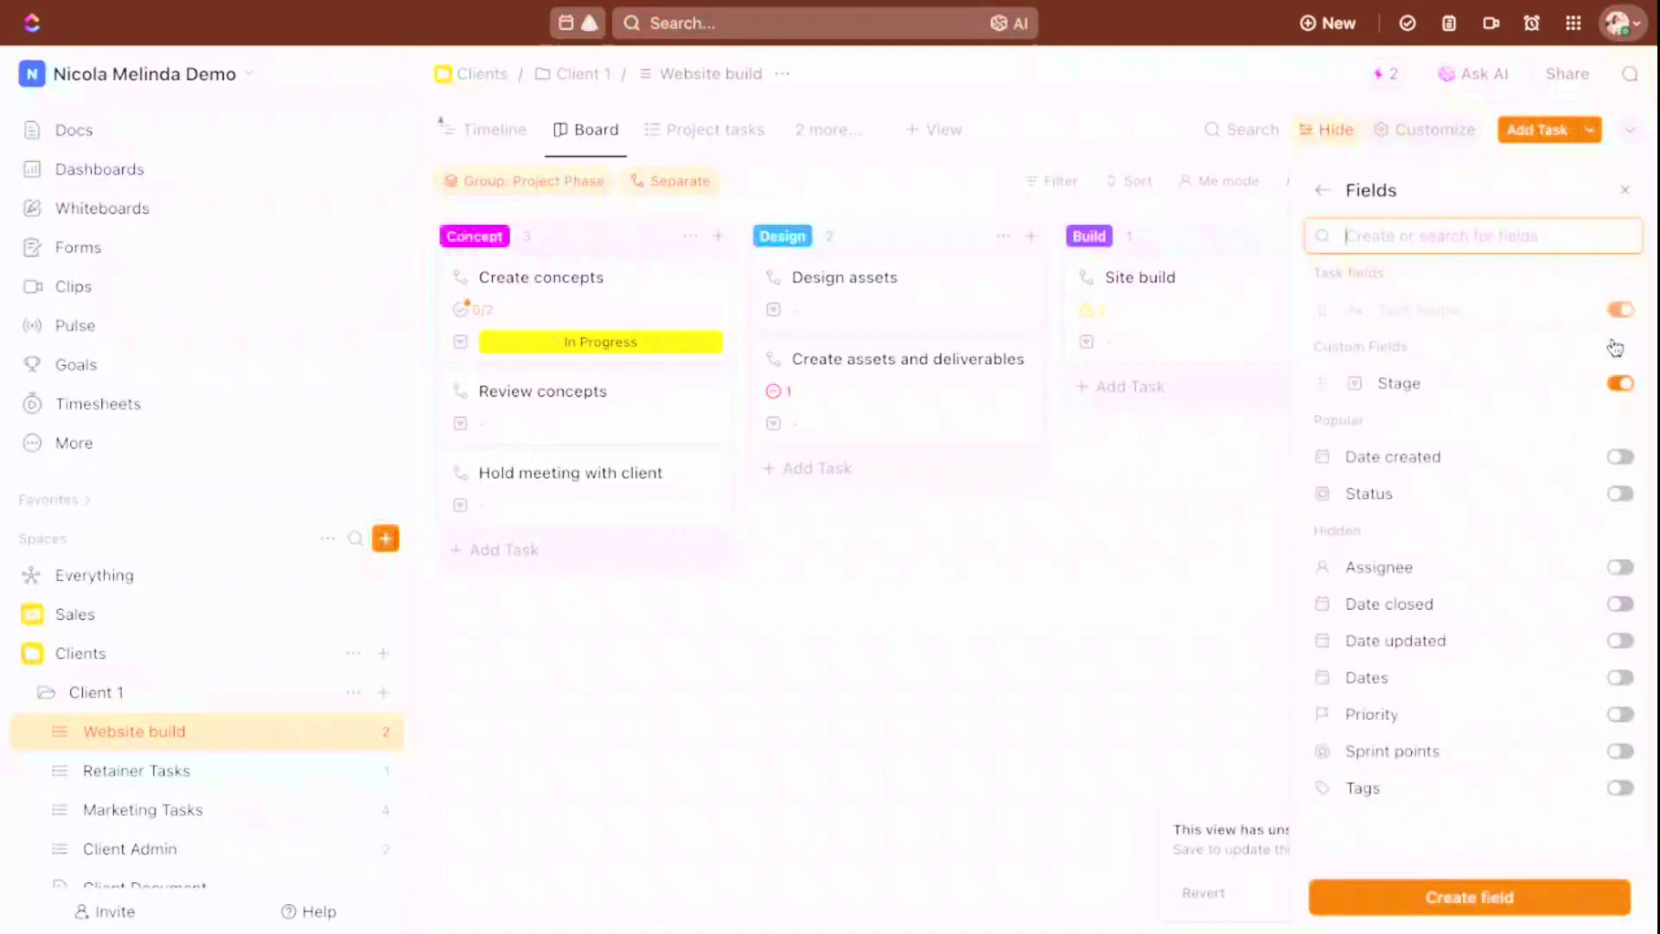
pyautogui.click(1619, 493)
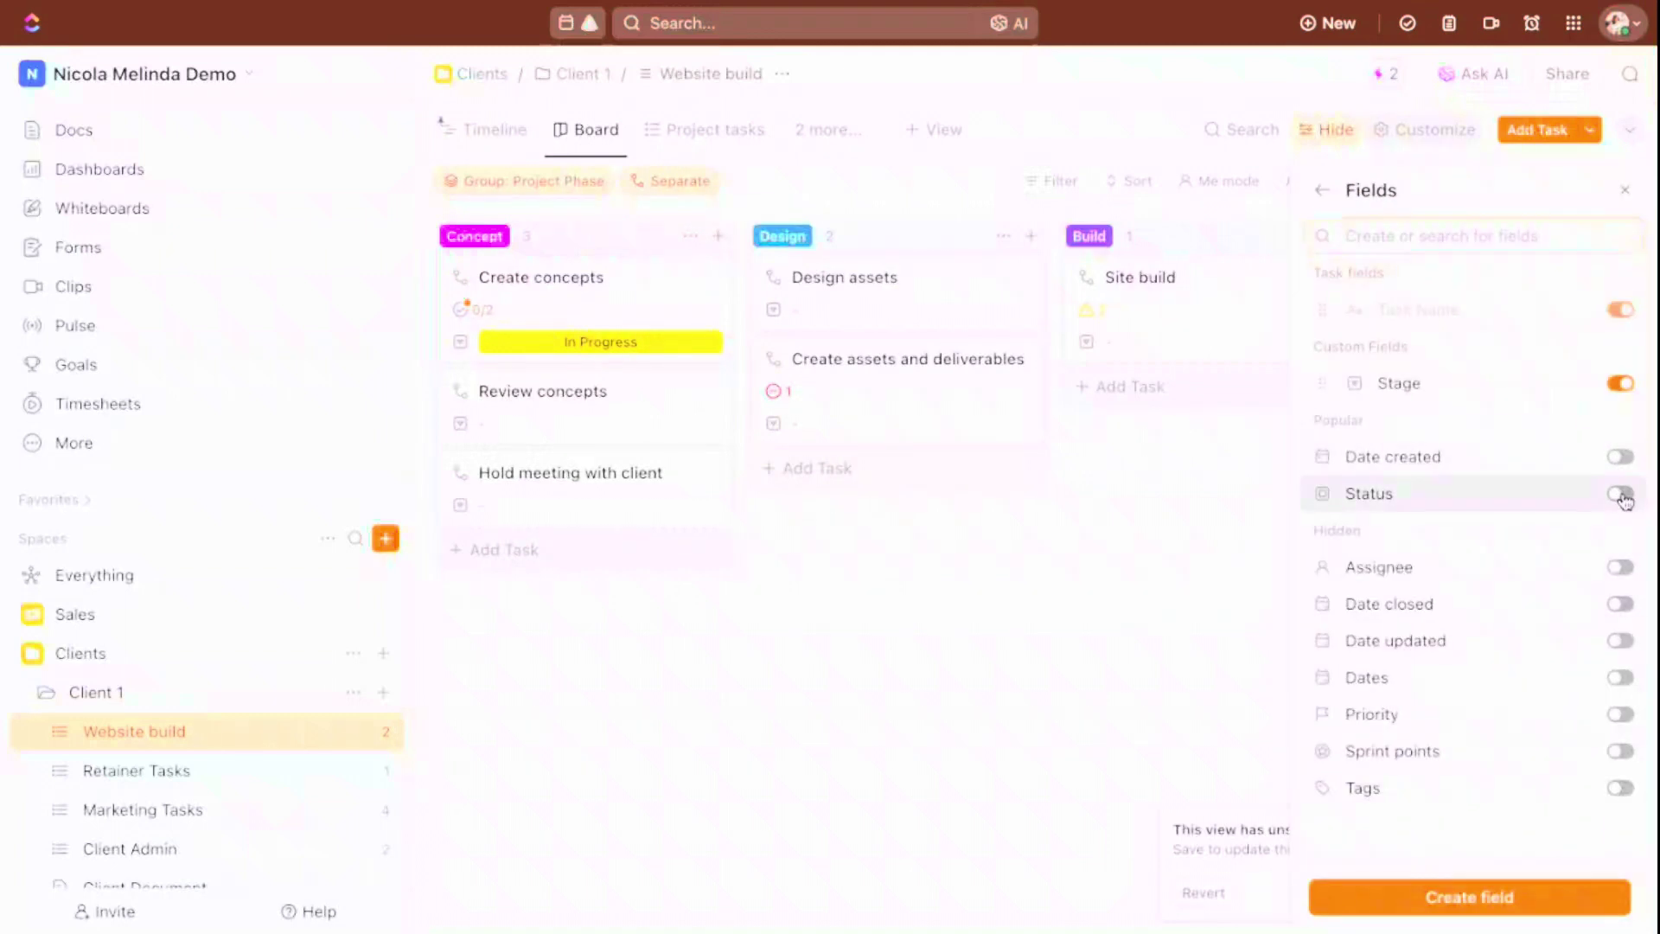
pyautogui.click(1619, 495)
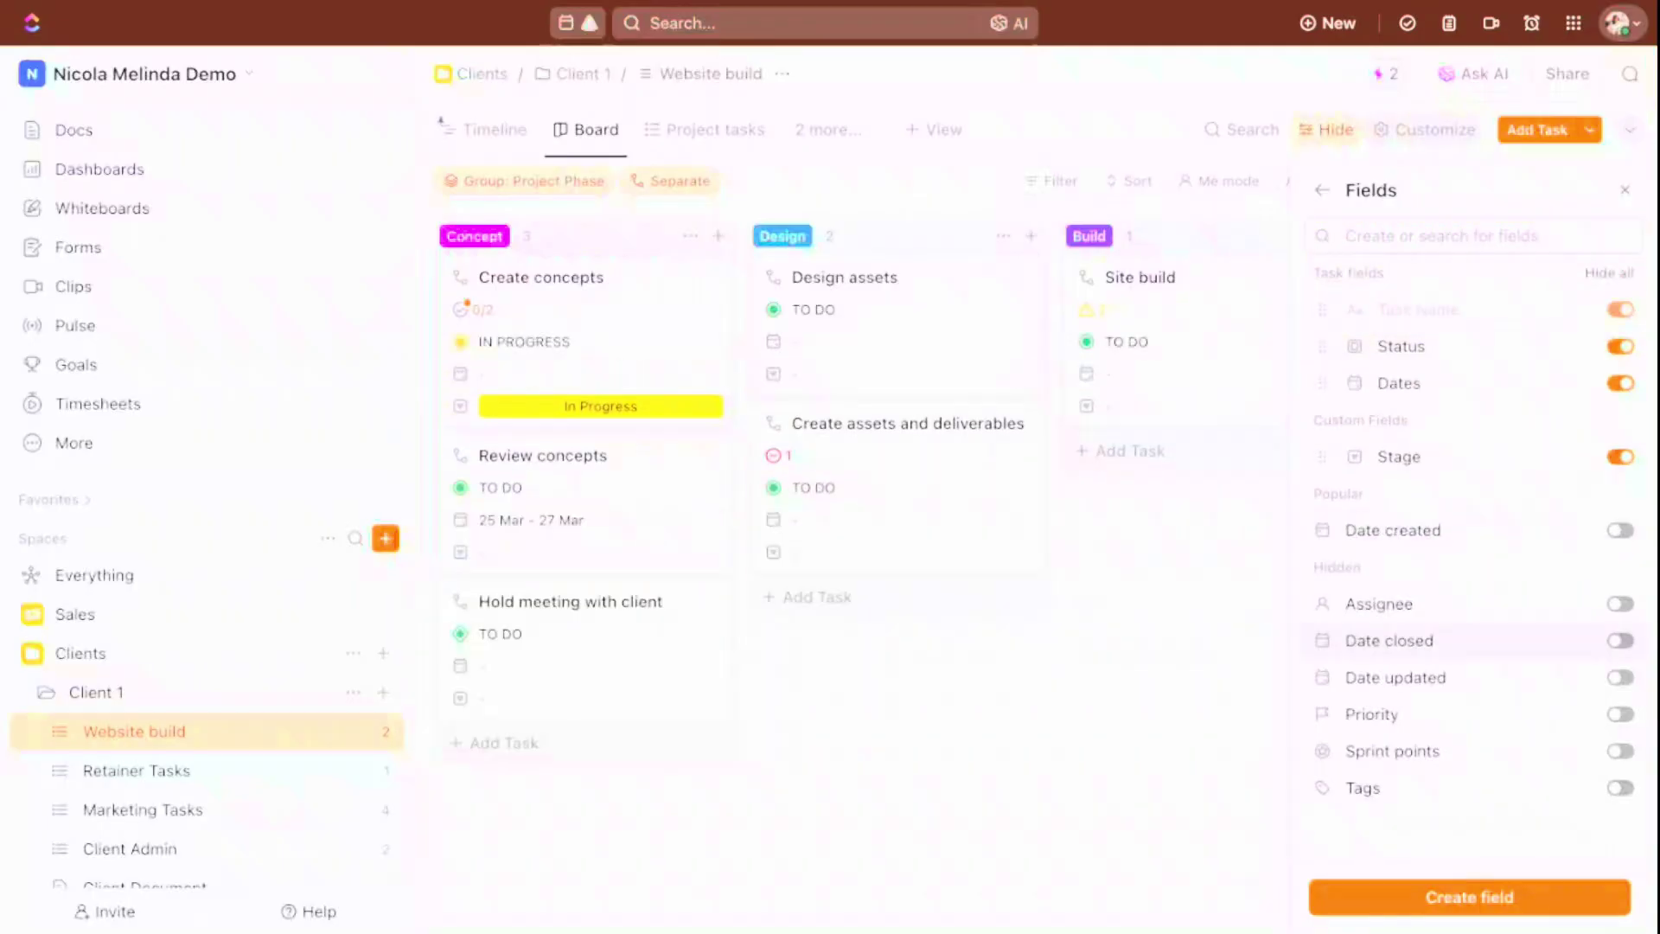
pyautogui.scroll(-3, 1470, 519)
pyautogui.scroll(-1, 1470, 622)
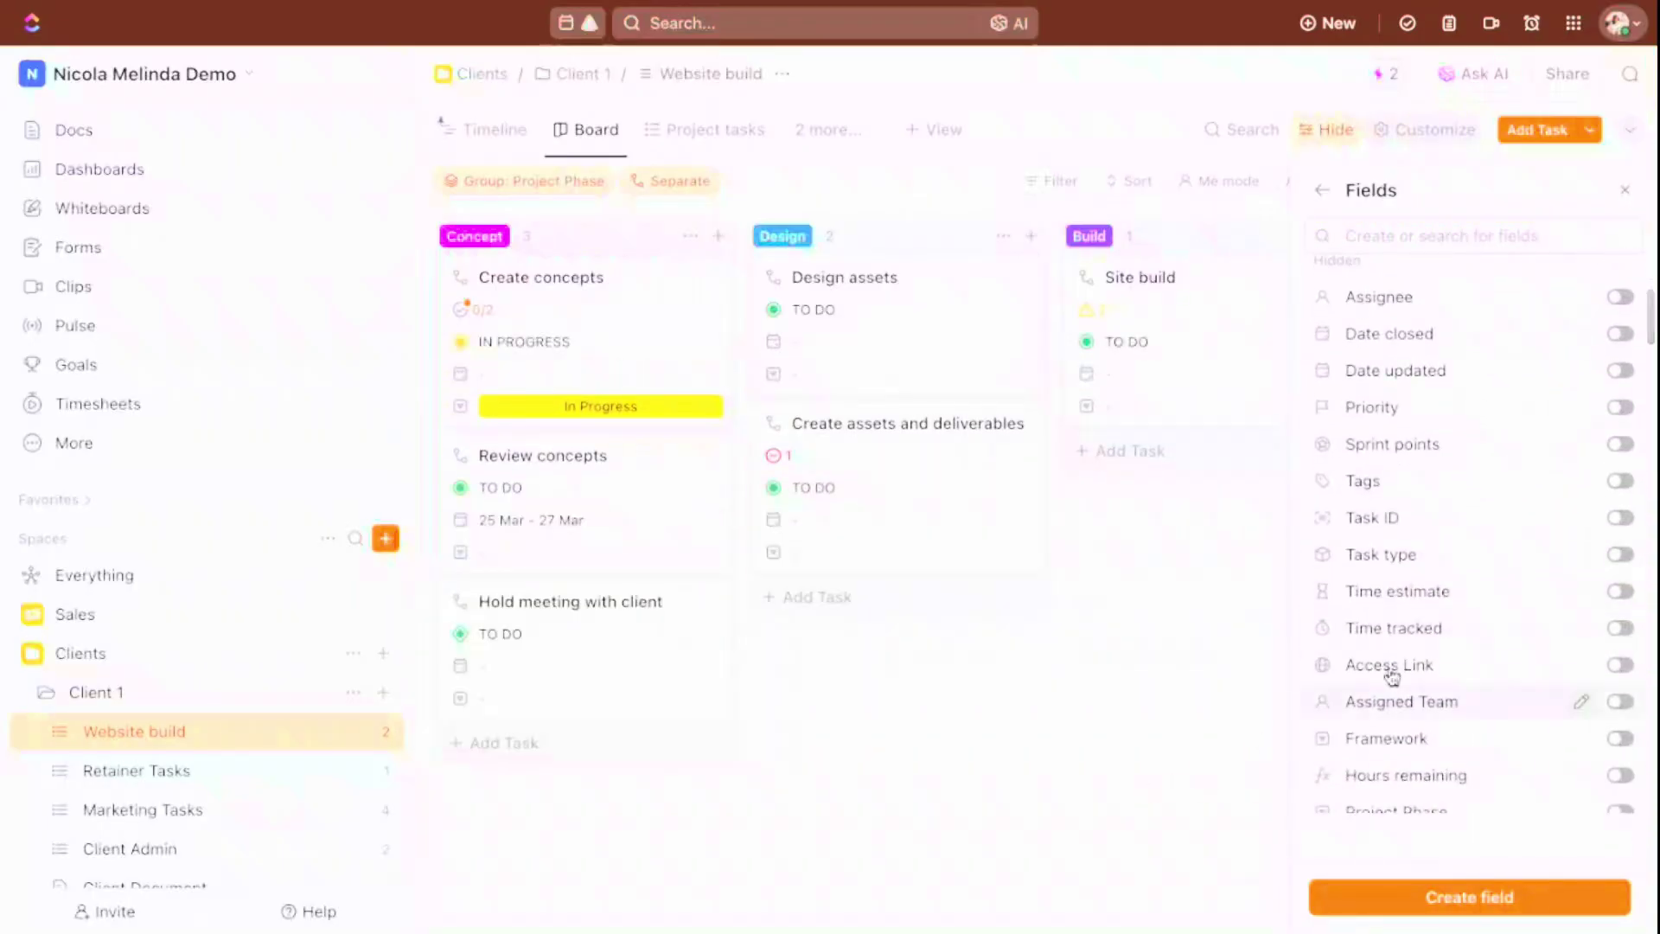
pyautogui.scroll(3, 1501, 645)
pyautogui.click(1619, 412)
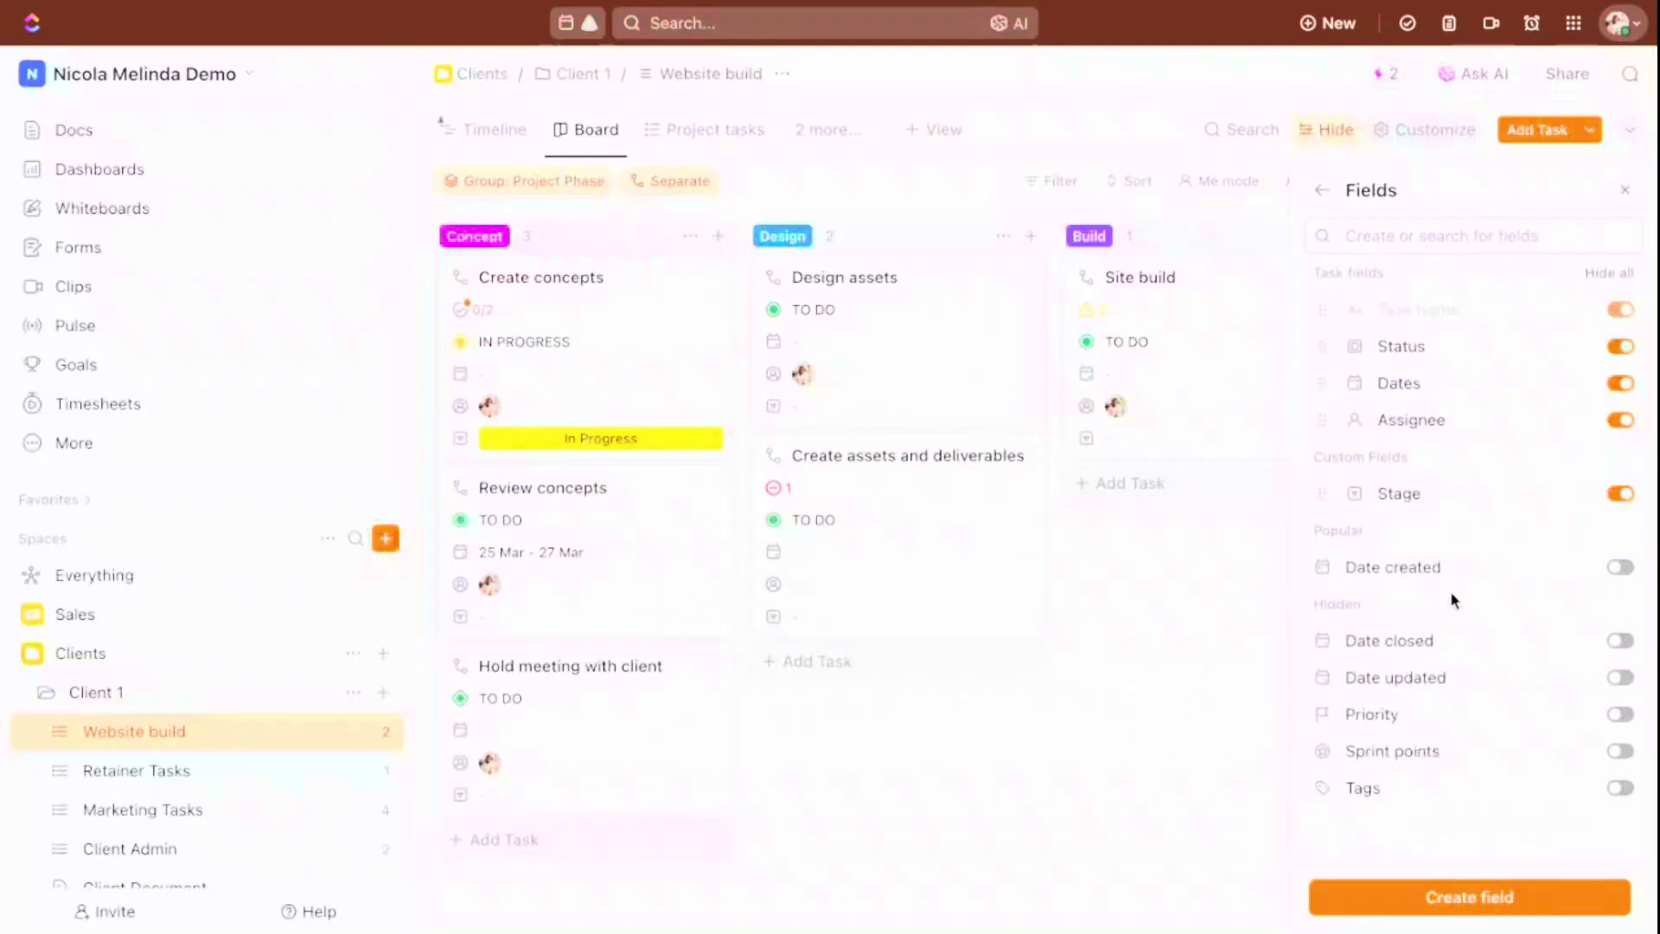
# Search the Board view's fields for "project" and show the Project Phase field on the cards
pyautogui.scroll(-5, 1452, 593)
pyautogui.click(1476, 239)
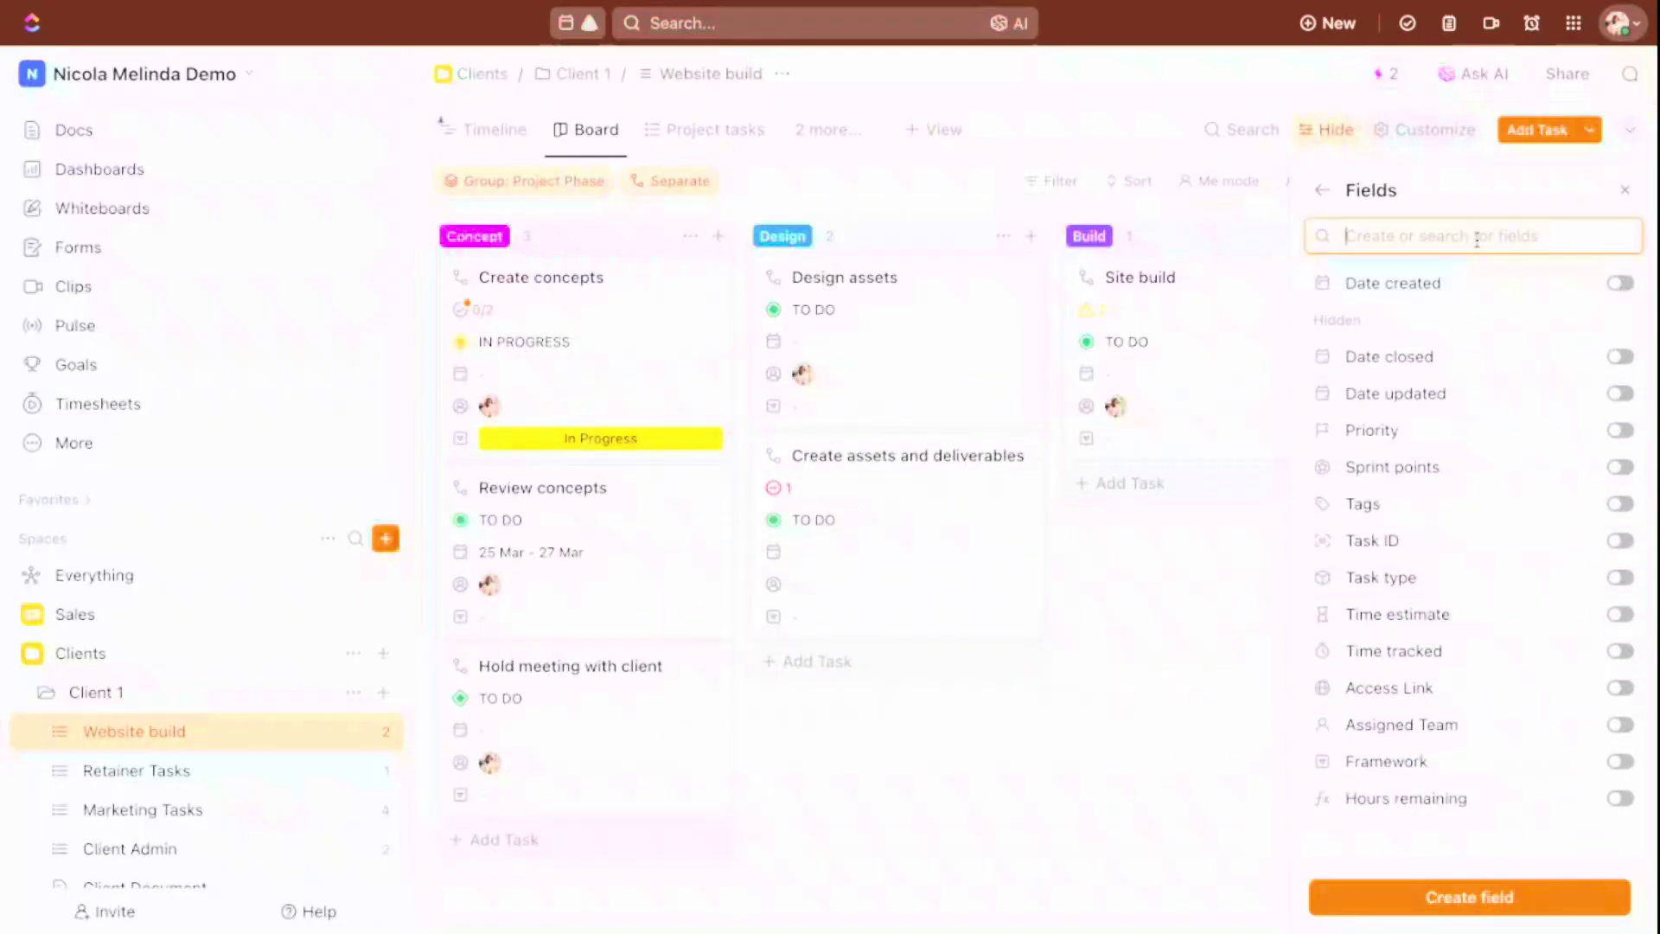
pyautogui.write('project')
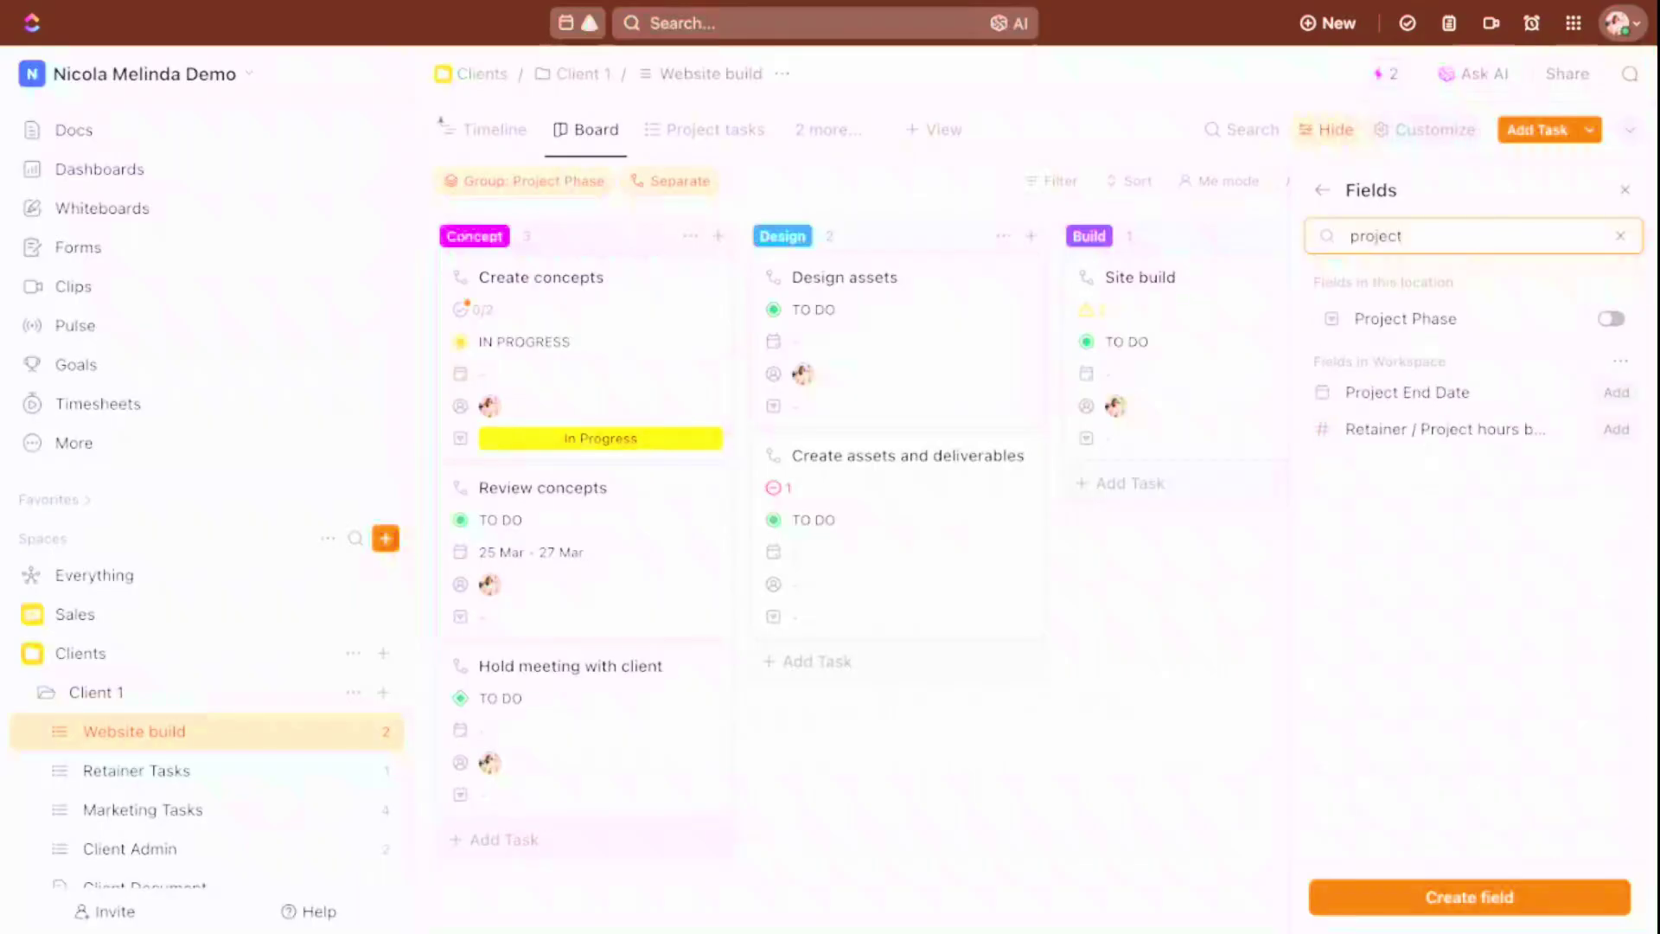
pyautogui.click(1611, 319)
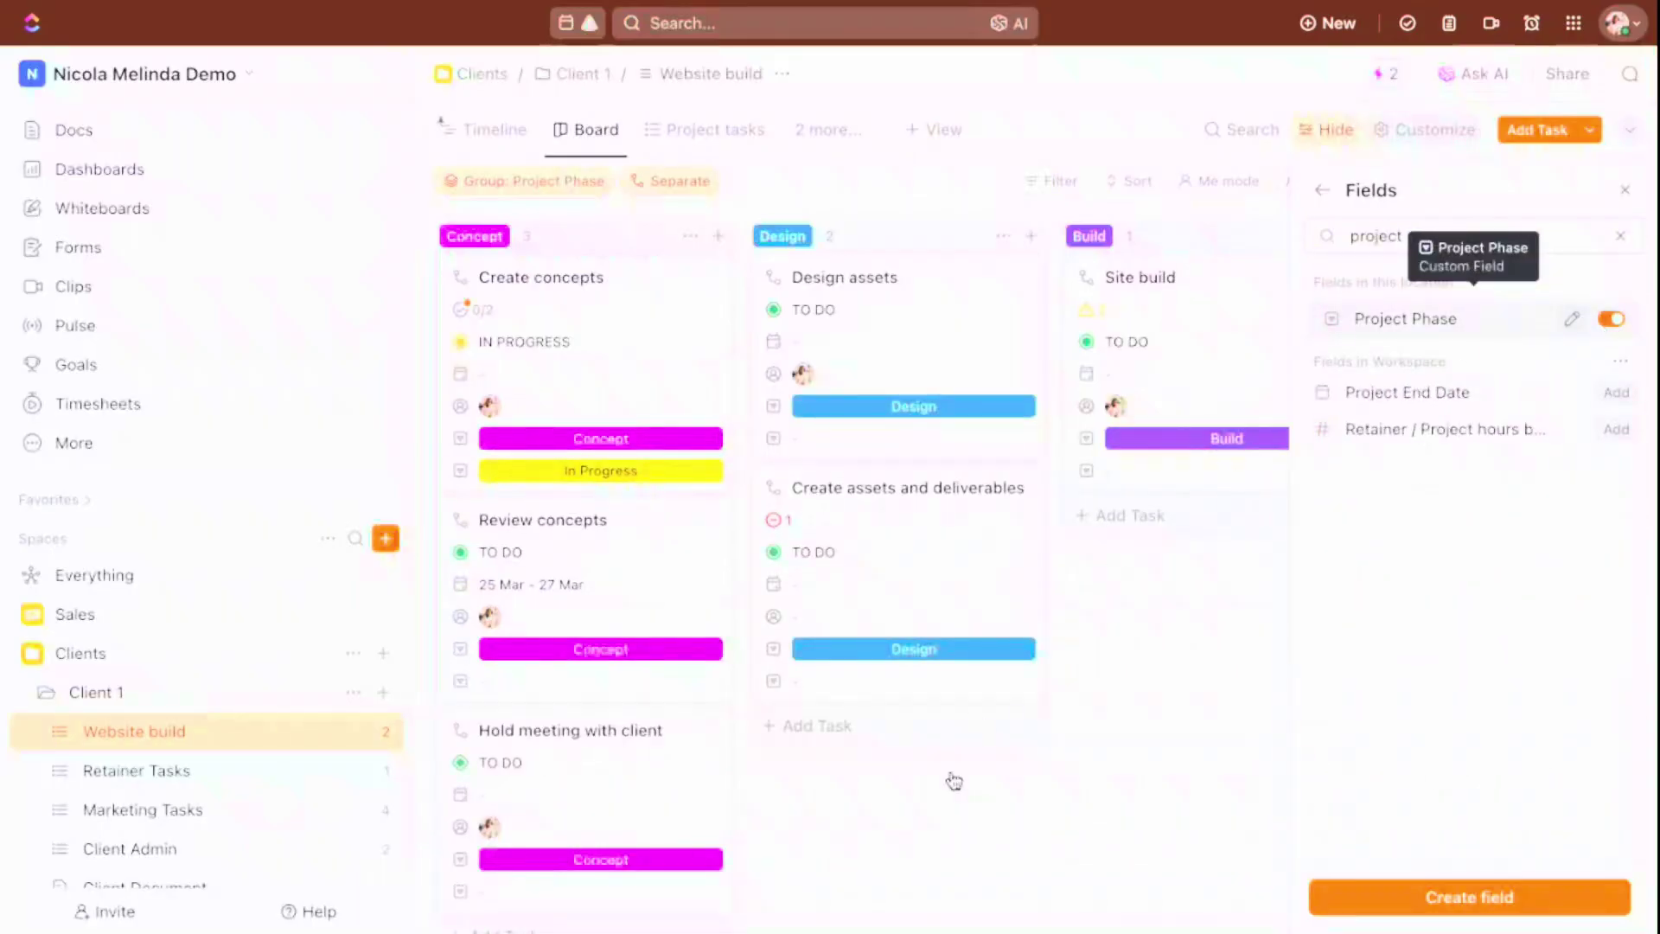
# Close the field settings, group the Board view's cards by Status, and look through the cards in the To Do column
pyautogui.click(988, 765)
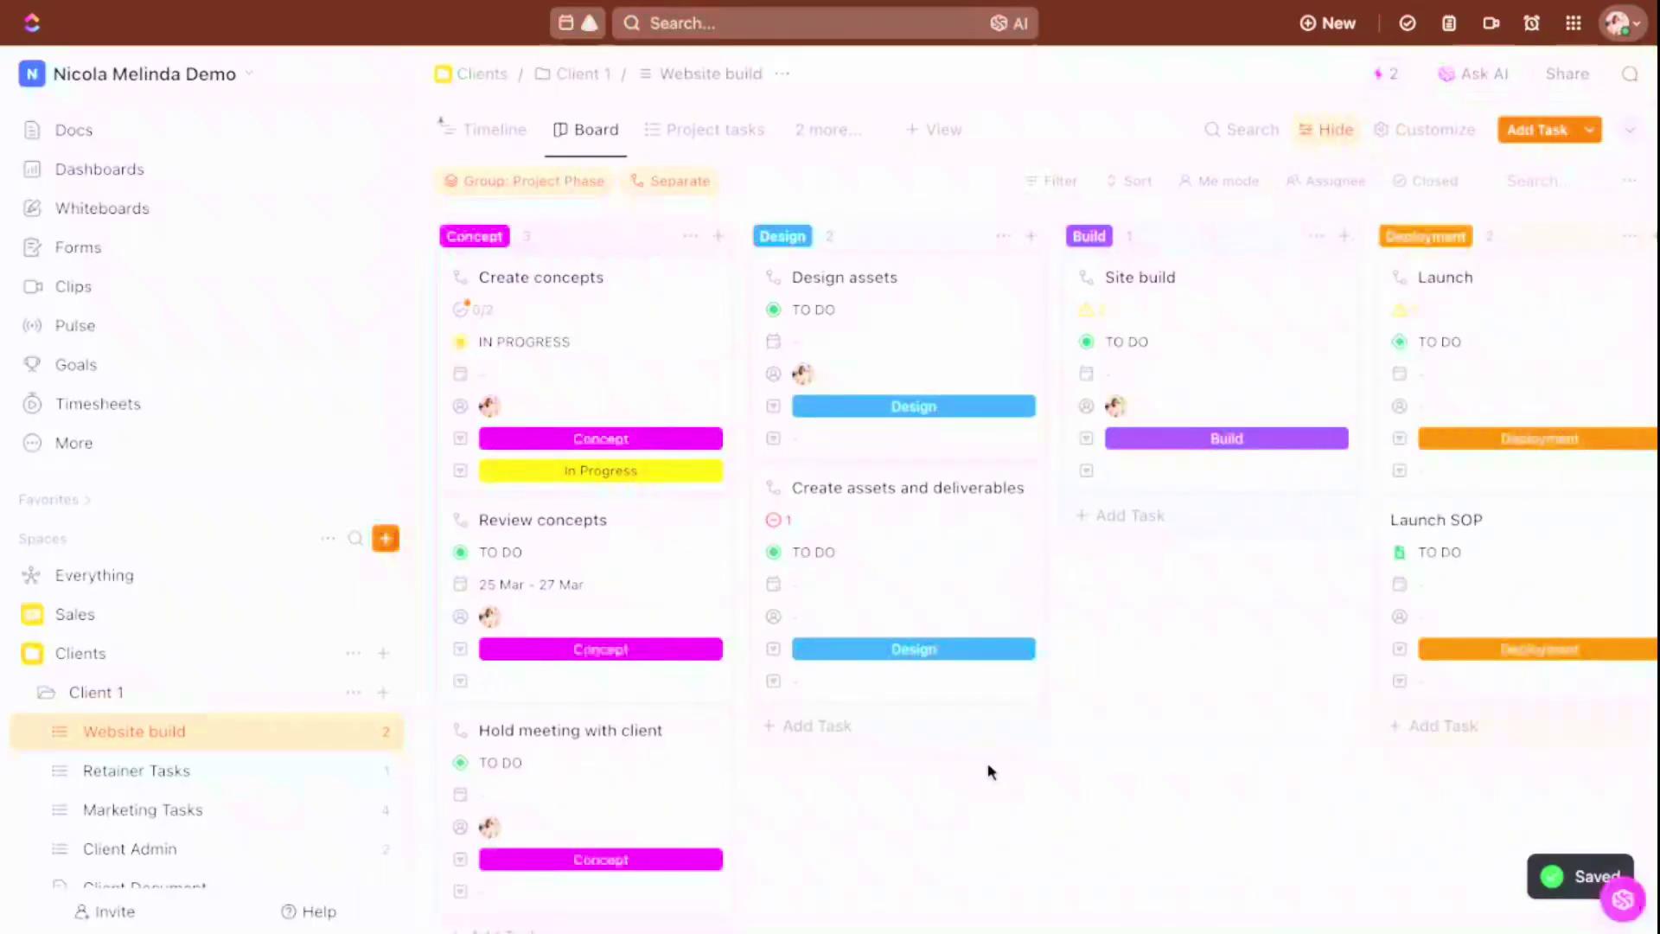
pyautogui.click(537, 184)
pyautogui.click(537, 267)
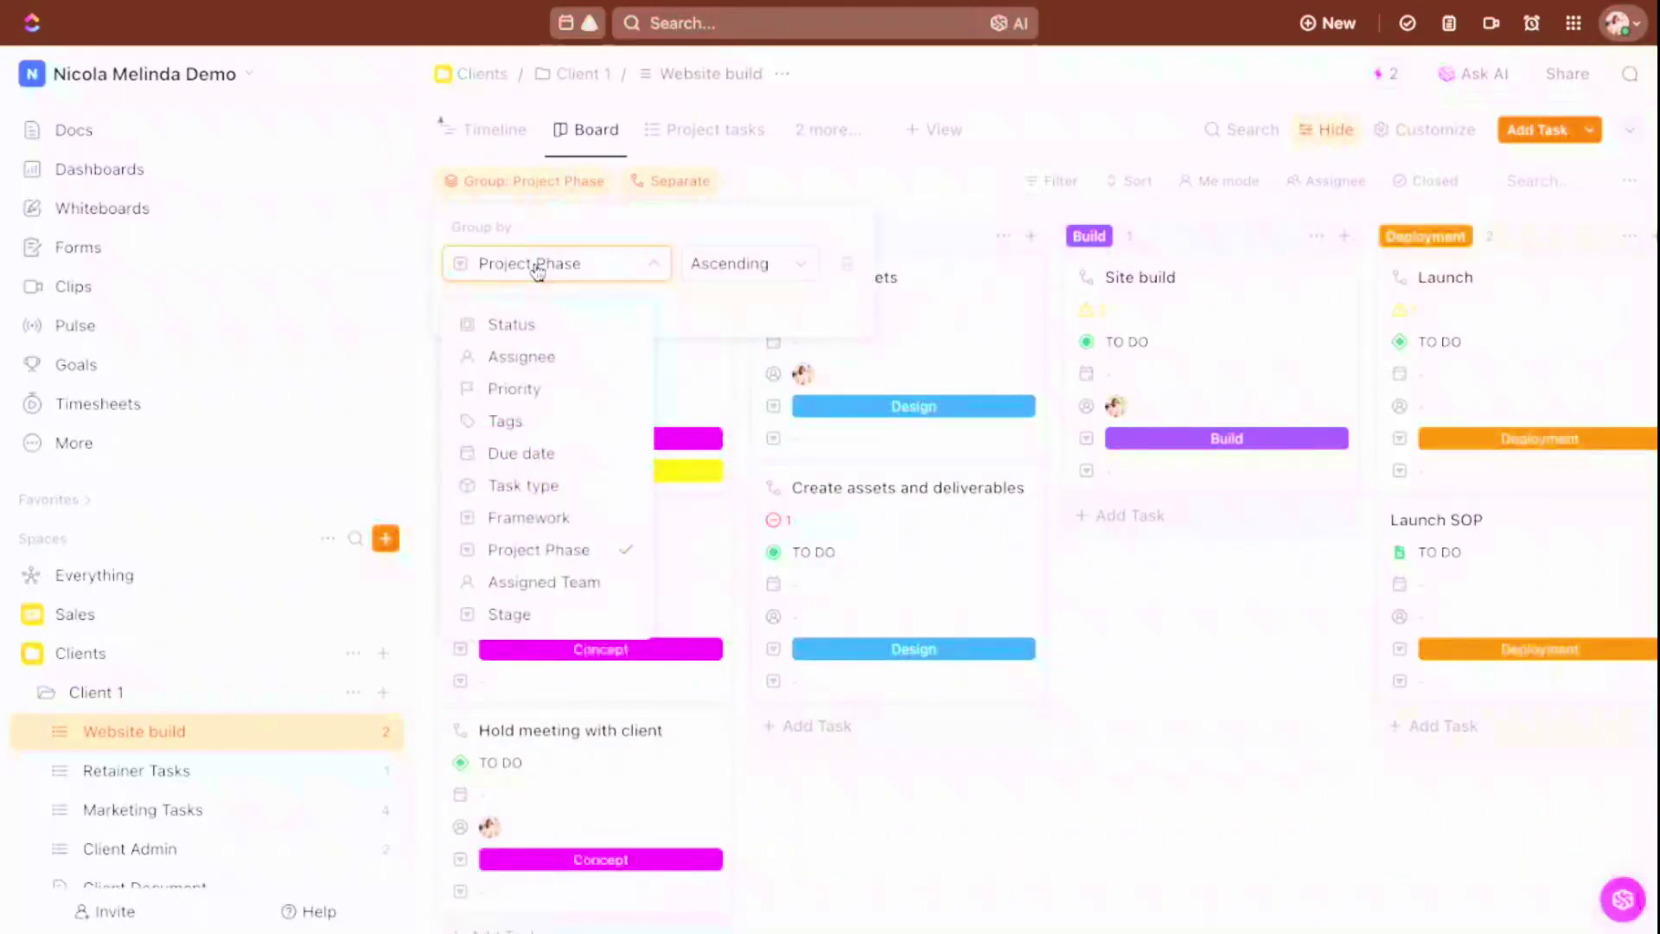
pyautogui.click(535, 335)
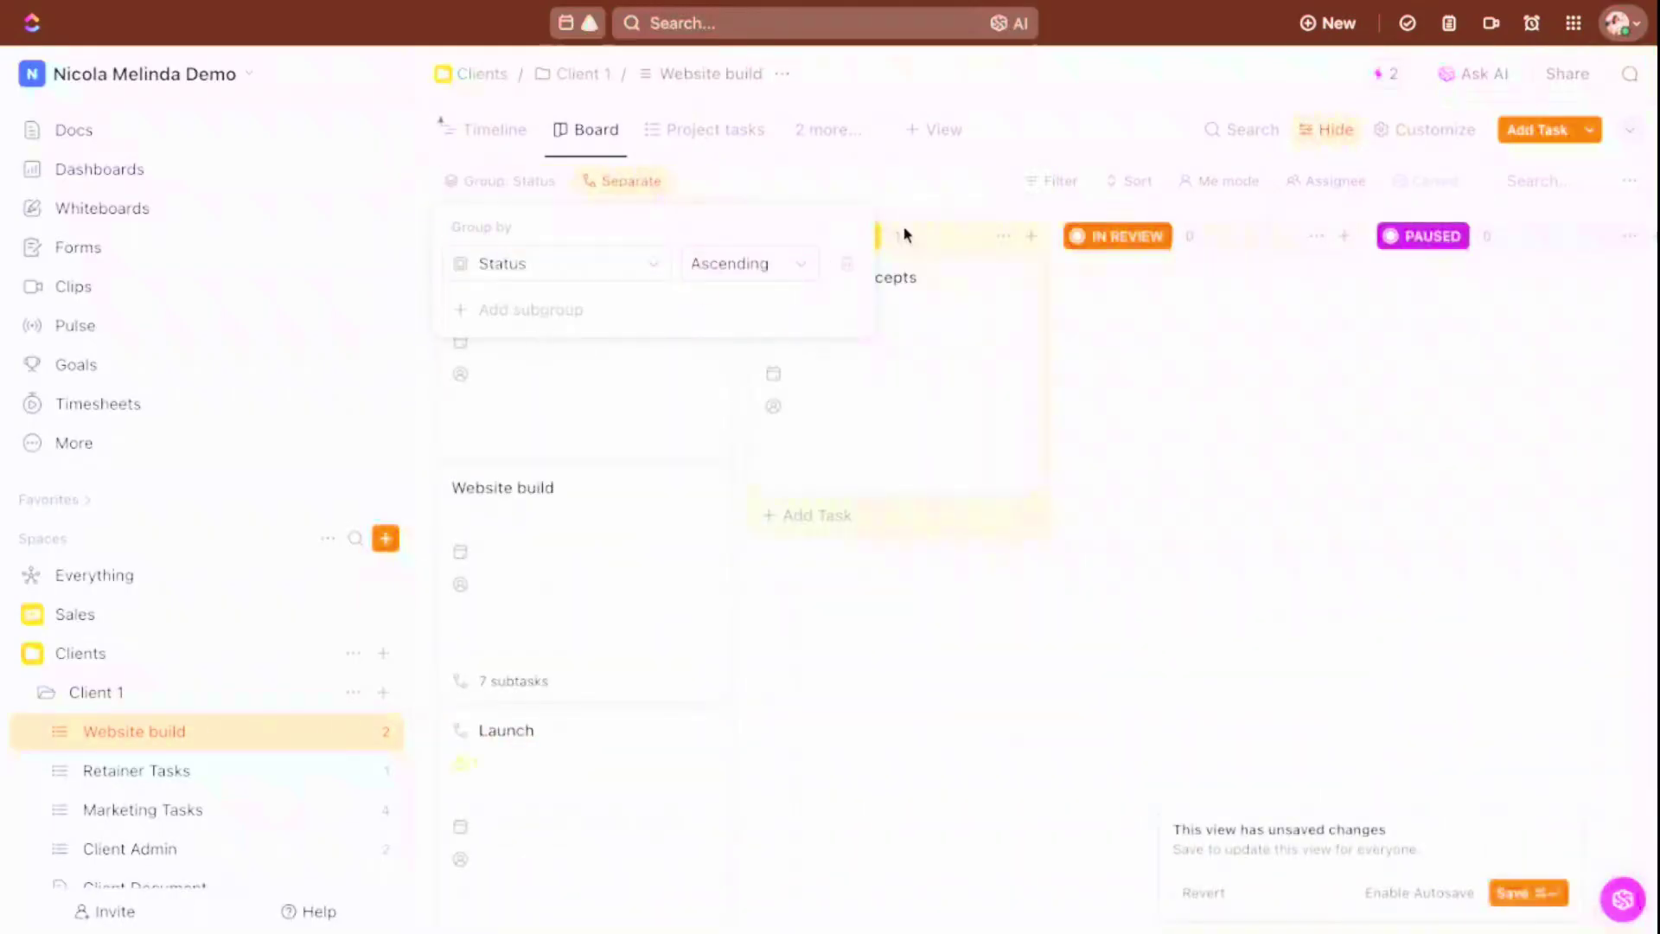
pyautogui.click(856, 192)
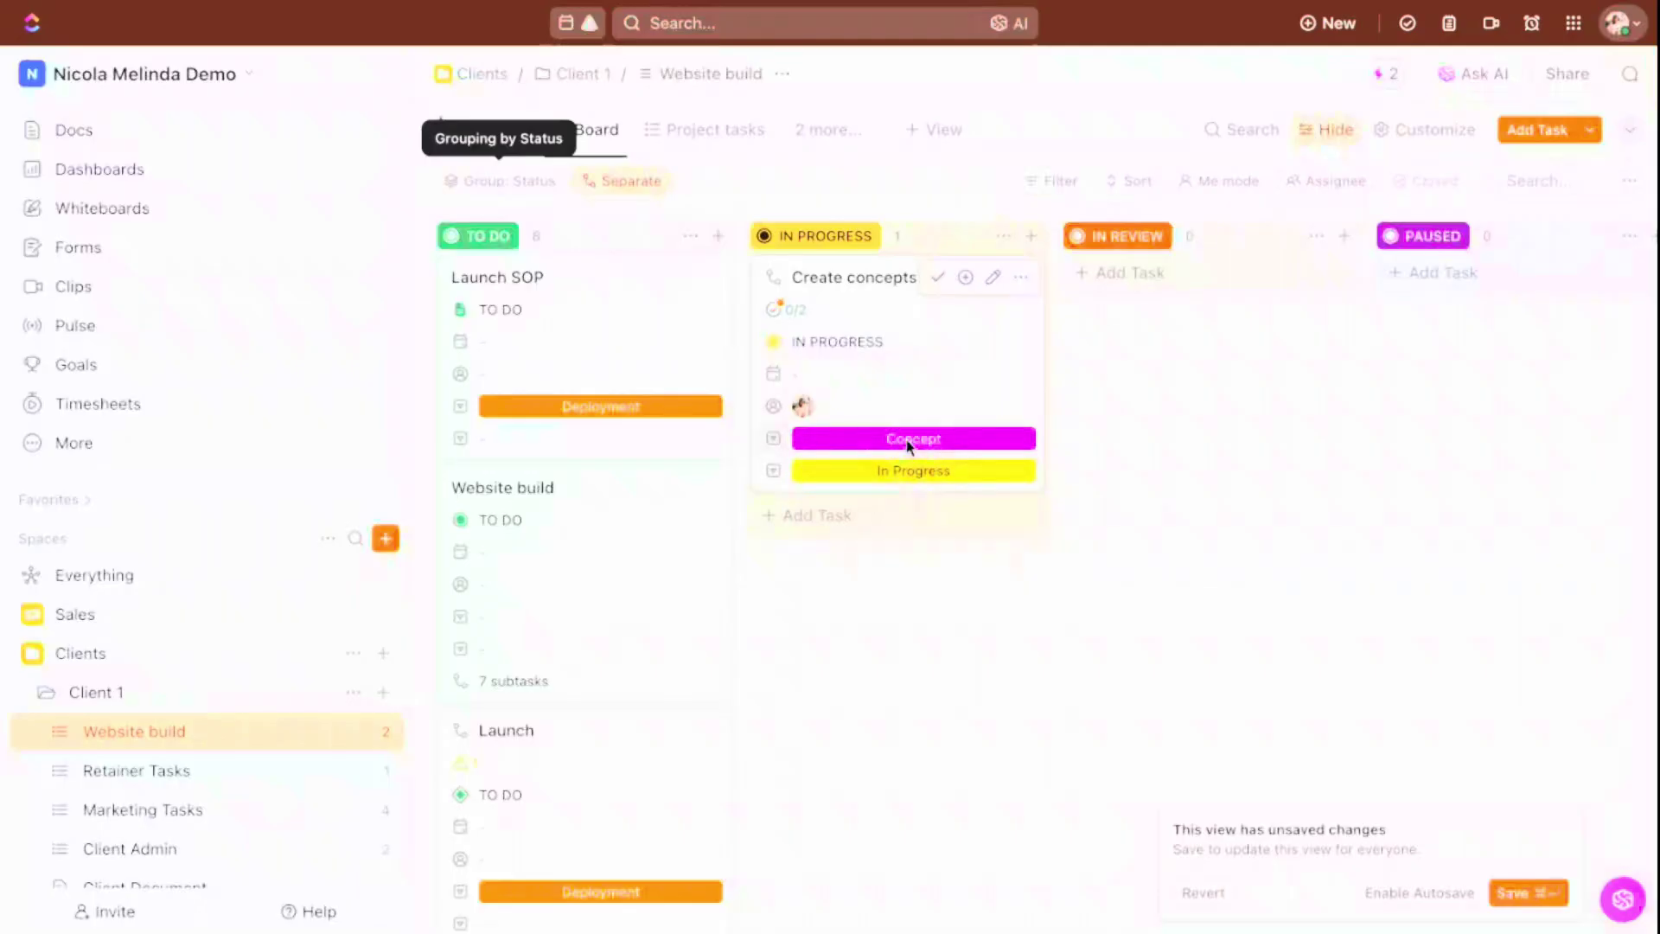
pyautogui.scroll(-6, 537, 605)
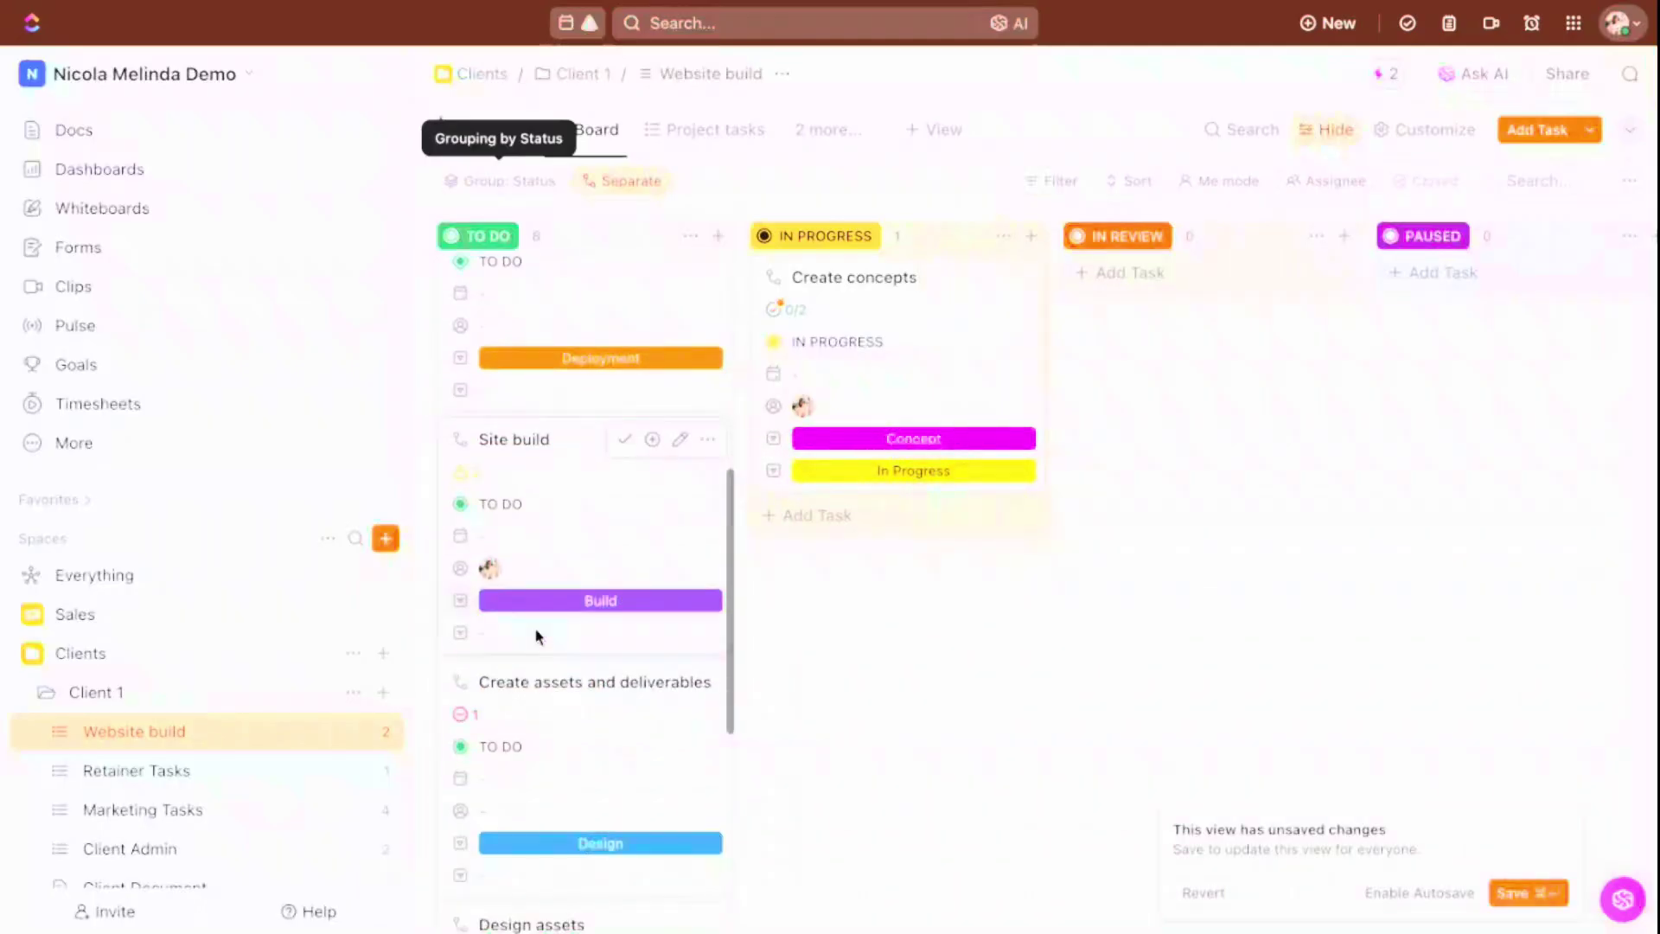
pyautogui.scroll(-3, 567, 605)
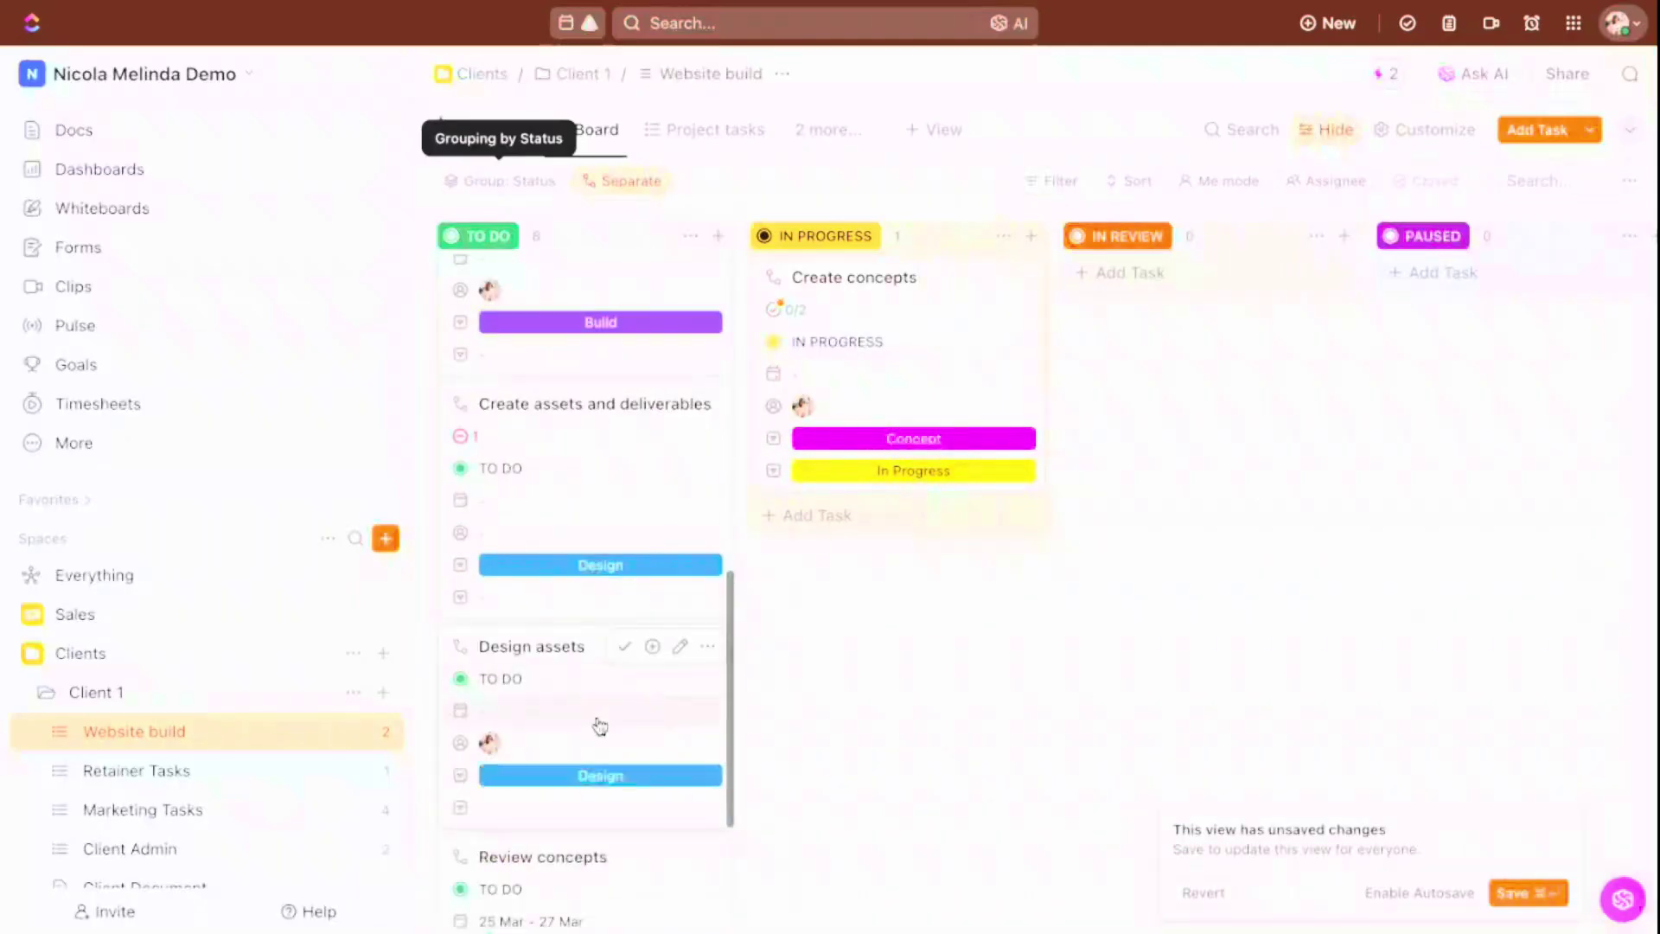
pyautogui.scroll(-3, 600, 726)
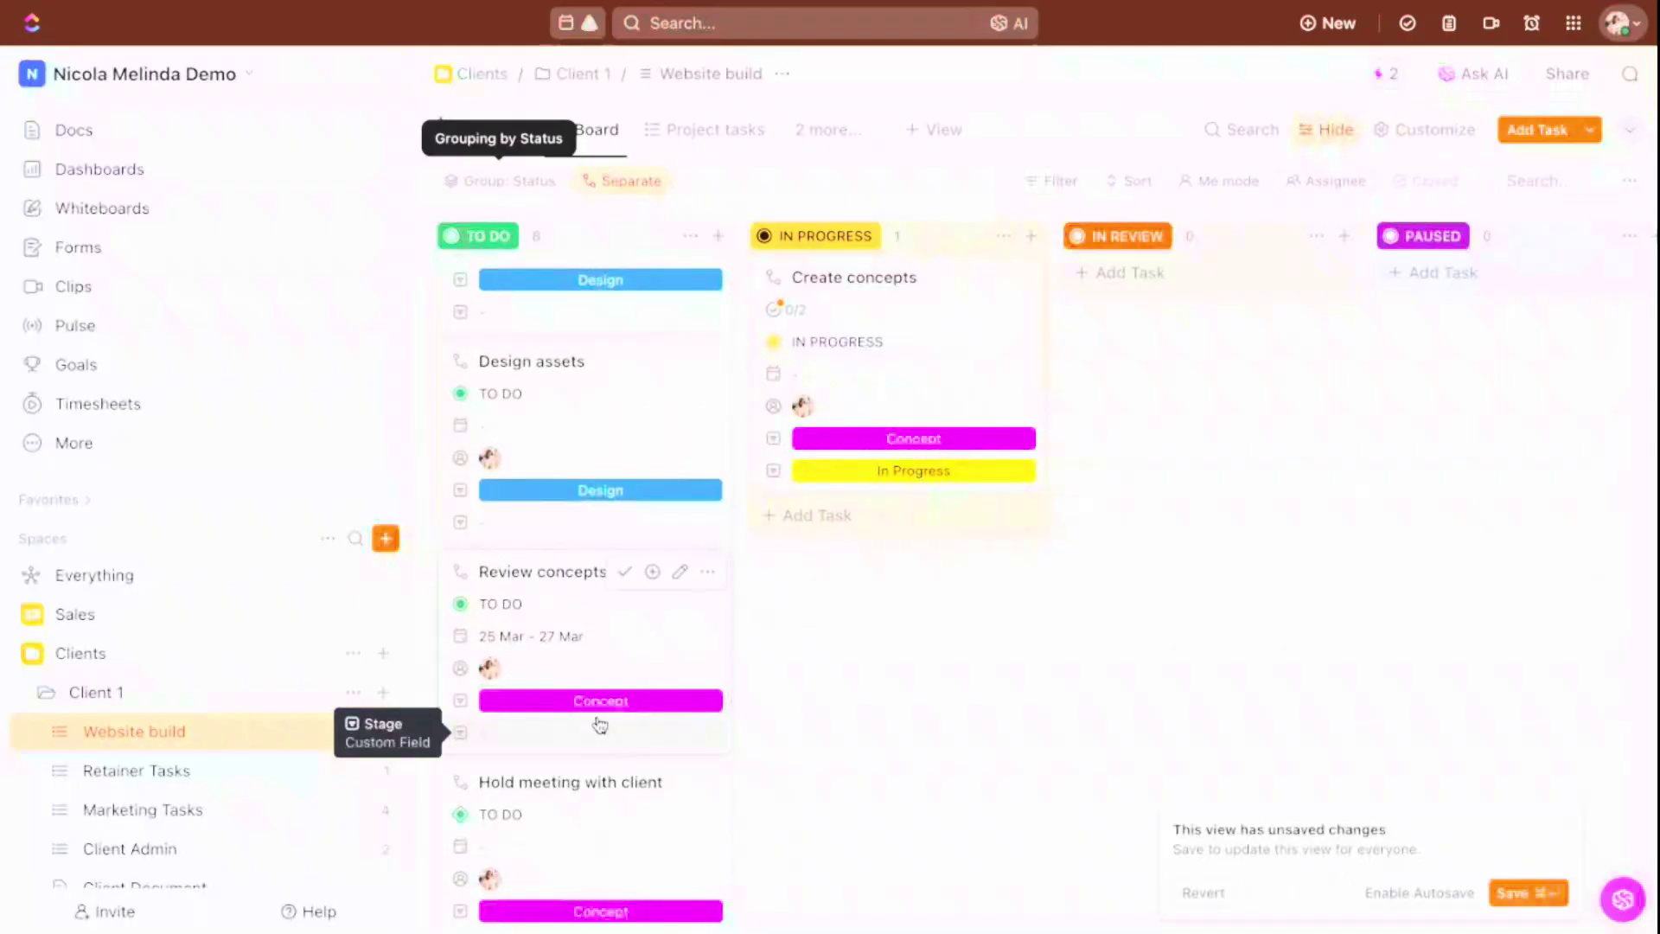